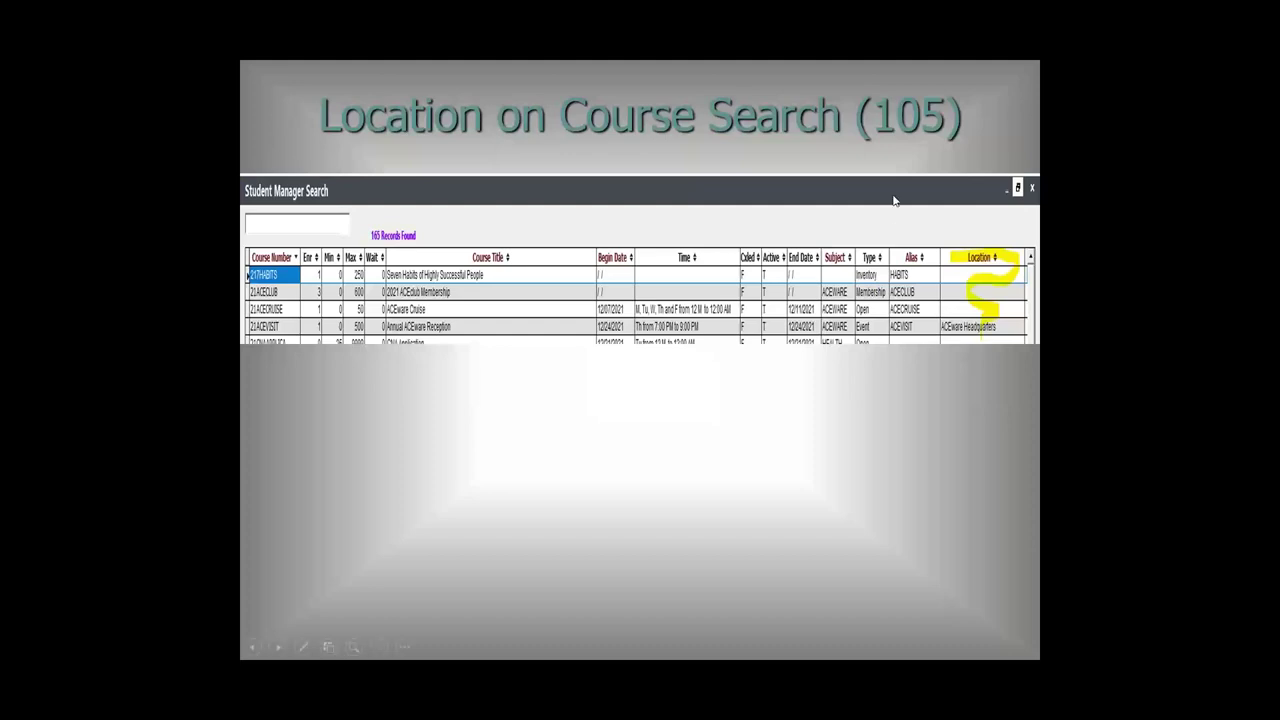
Advance the slideshow to the More Payment Types (105) slide.
click(836, 391)
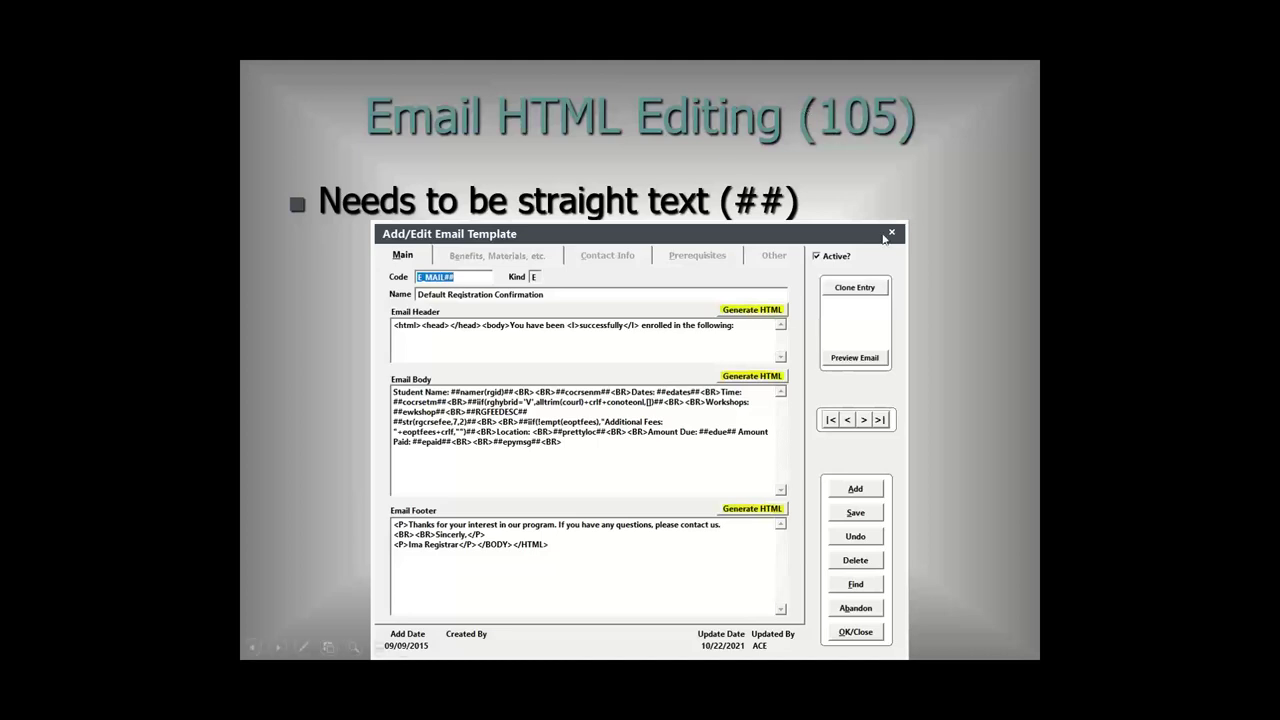
Advance from the Email HTML Editing (105) slide to the Departments (106) slide.
click(957, 305)
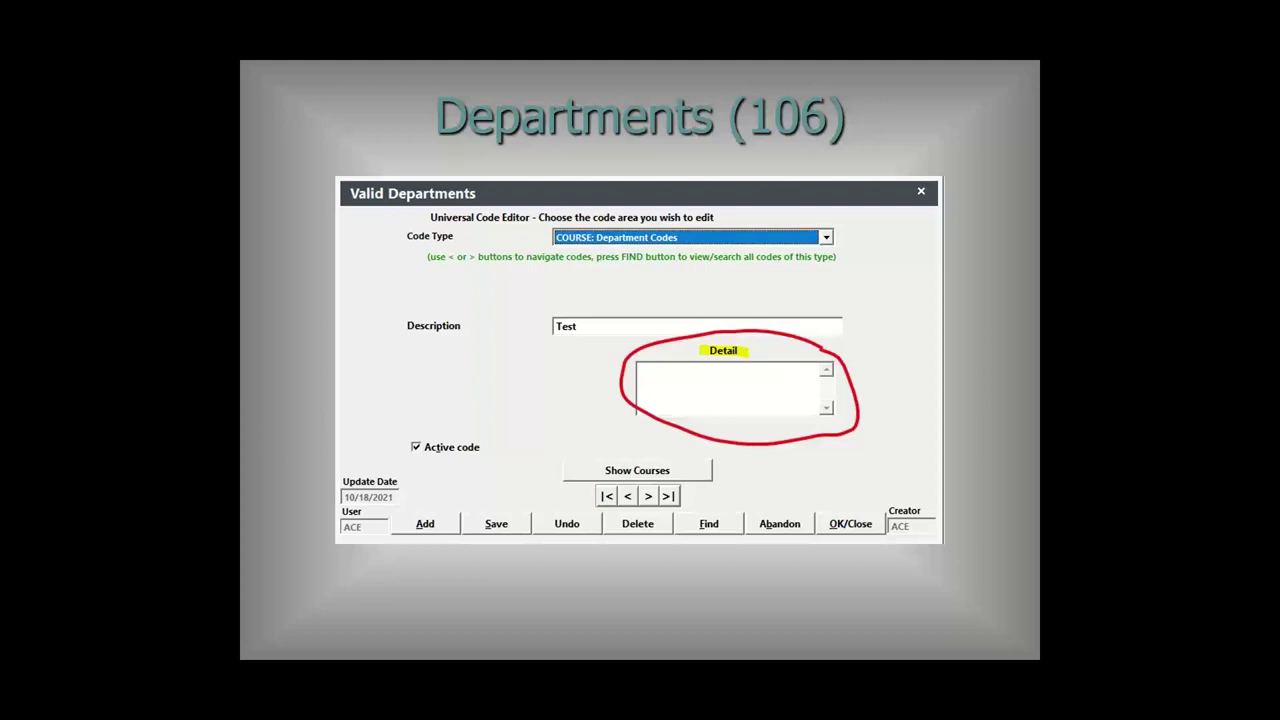
key(Right)
Go back one slide from XLSX Output to Departments (106) with the Valid Departments dialog.
key(Left)
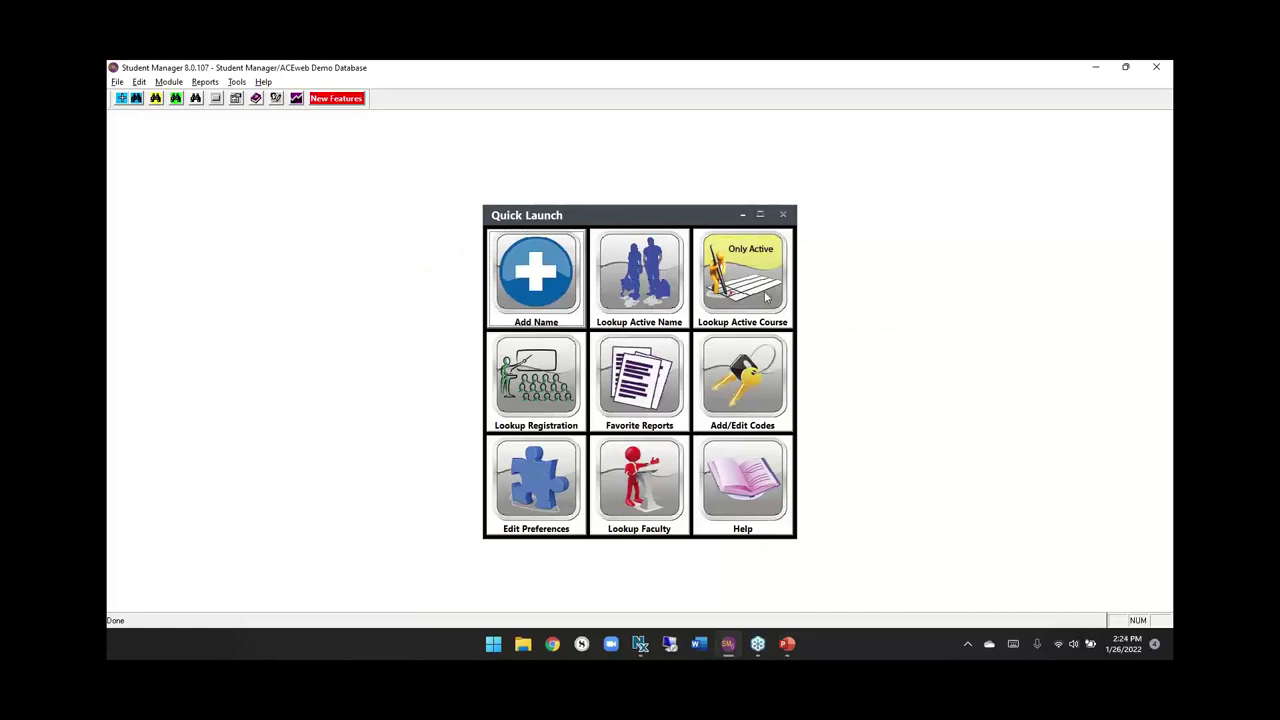
Open course 22ACECLUB from the active course lookup and view its 10.00 ACECLUB Member Fee.
click(767, 295)
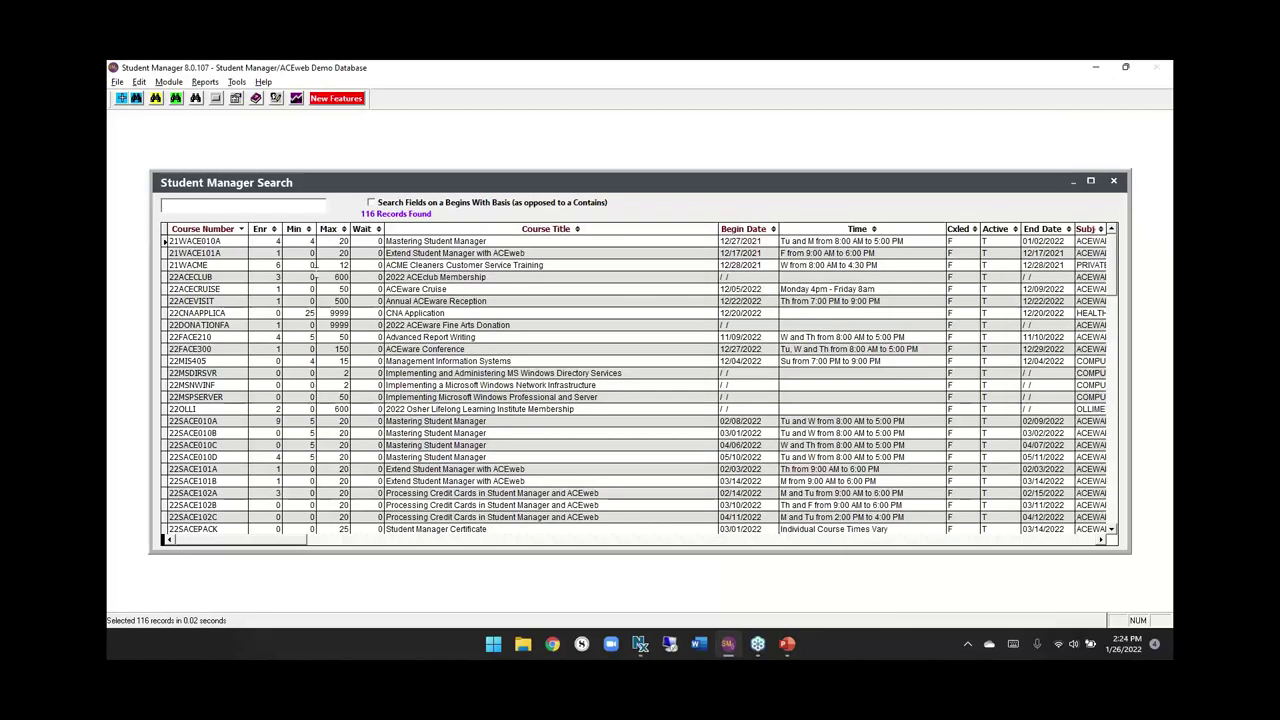
double_click(227, 279)
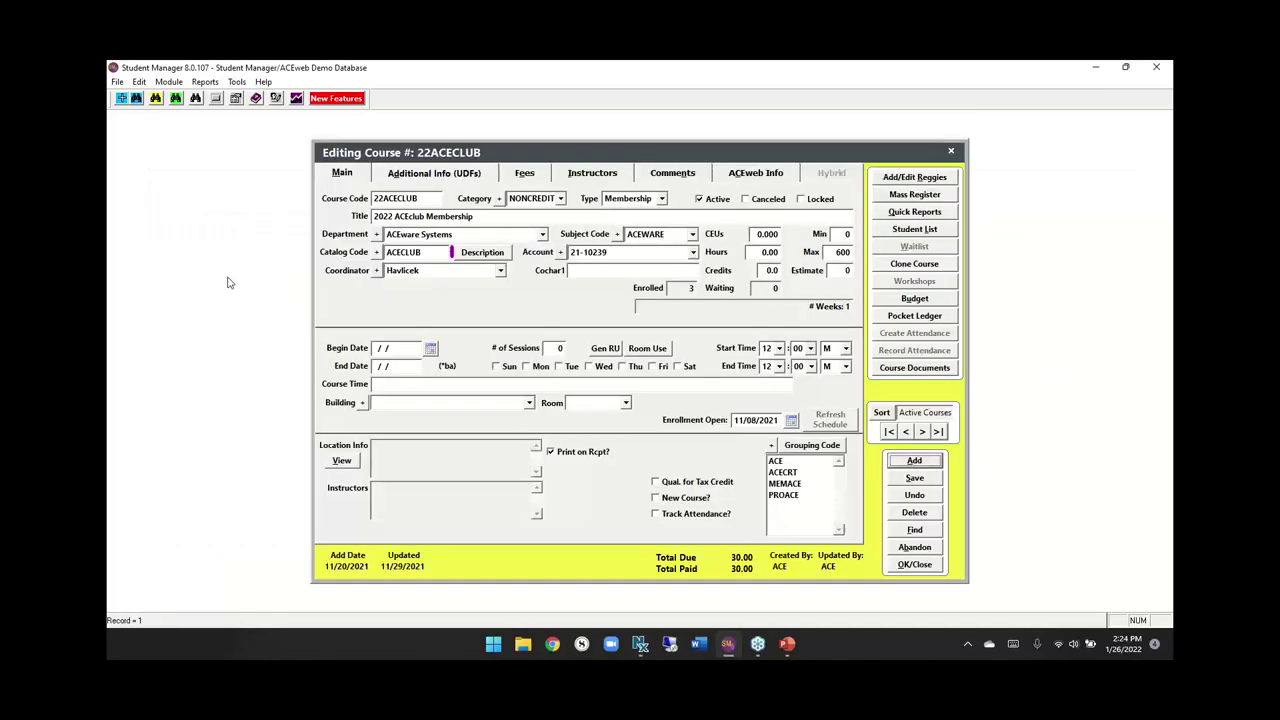
click(524, 176)
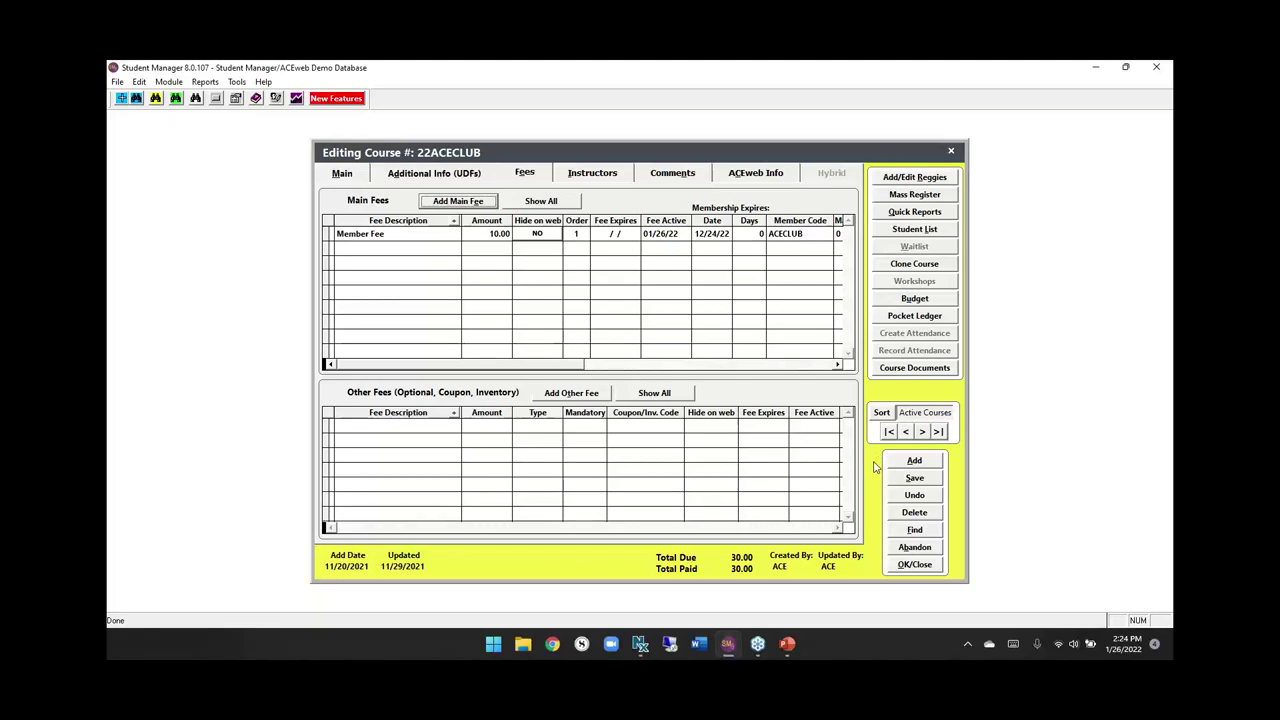
Abandon the 22ACECLUB course, review the ACECLUB code under COURSE: Membership Codes, then abandon.
click(920, 548)
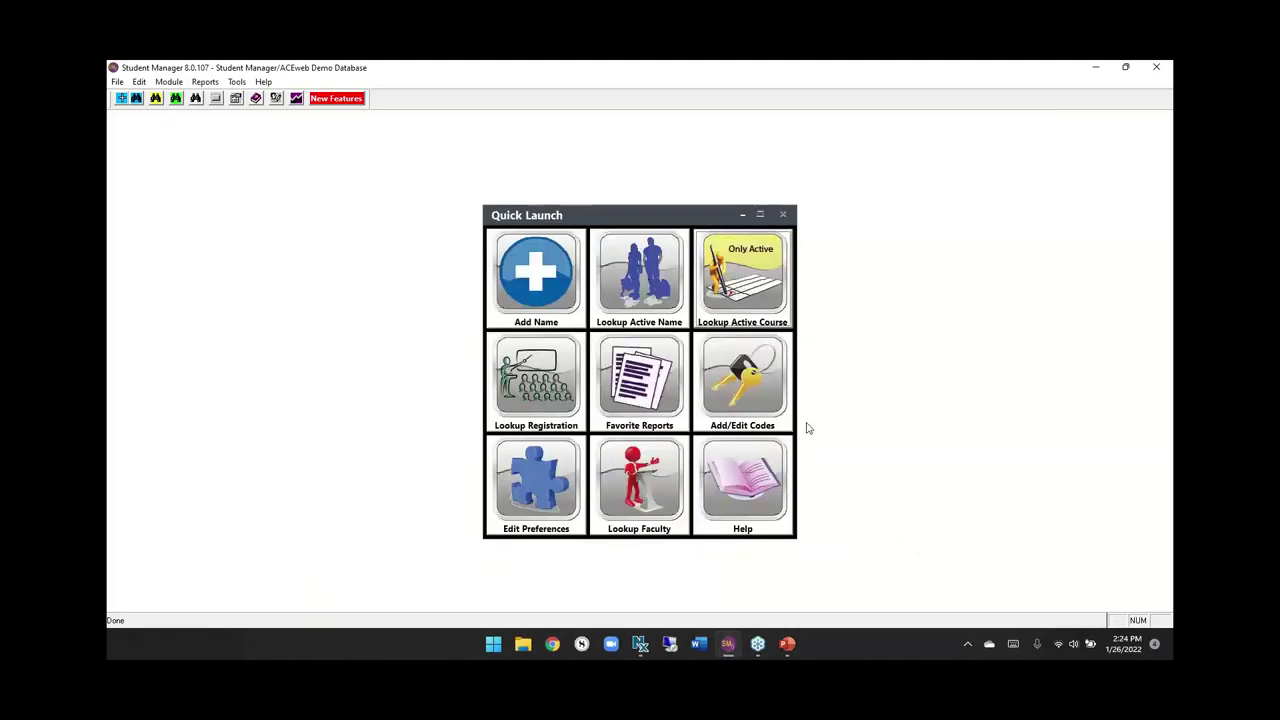
click(776, 401)
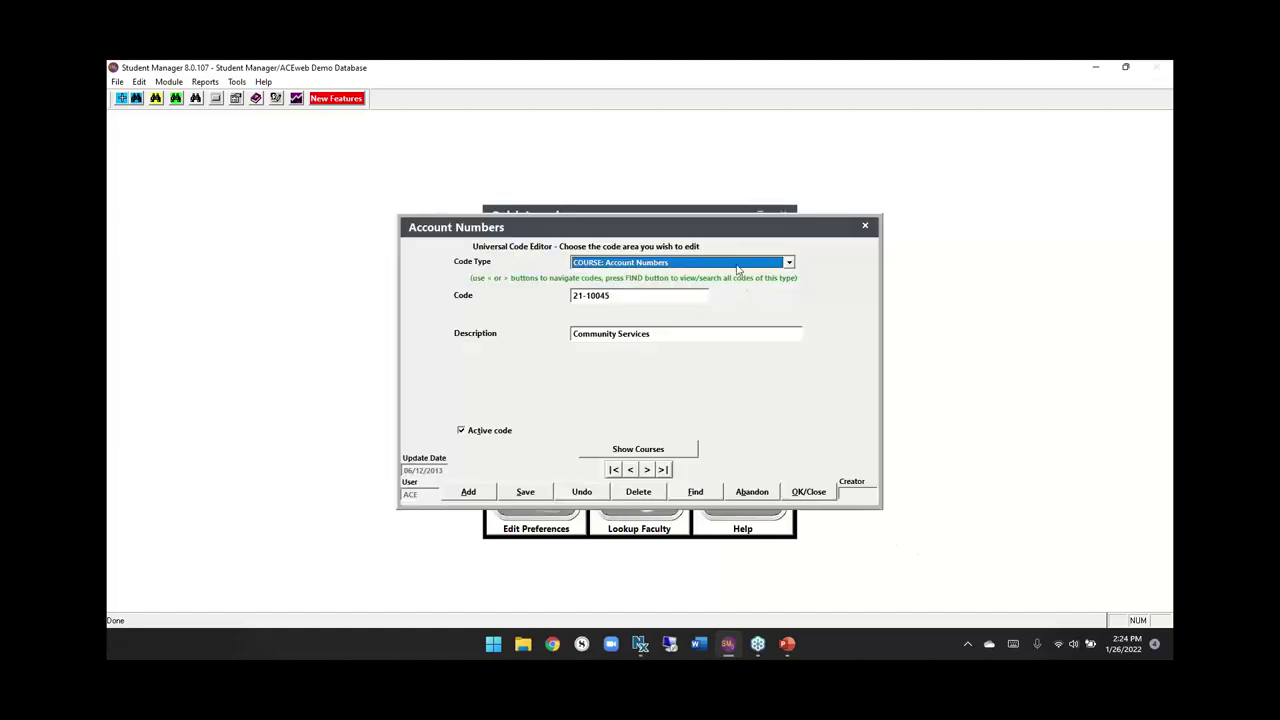
click(738, 264)
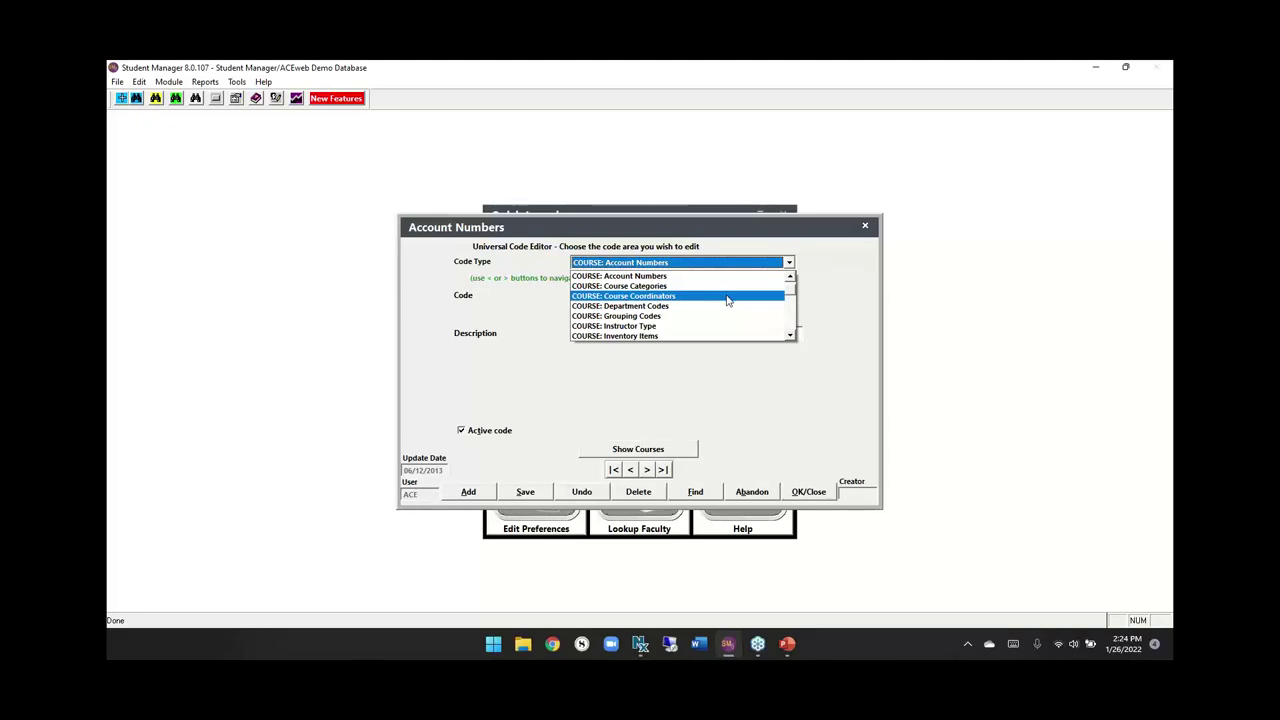
click(790, 318)
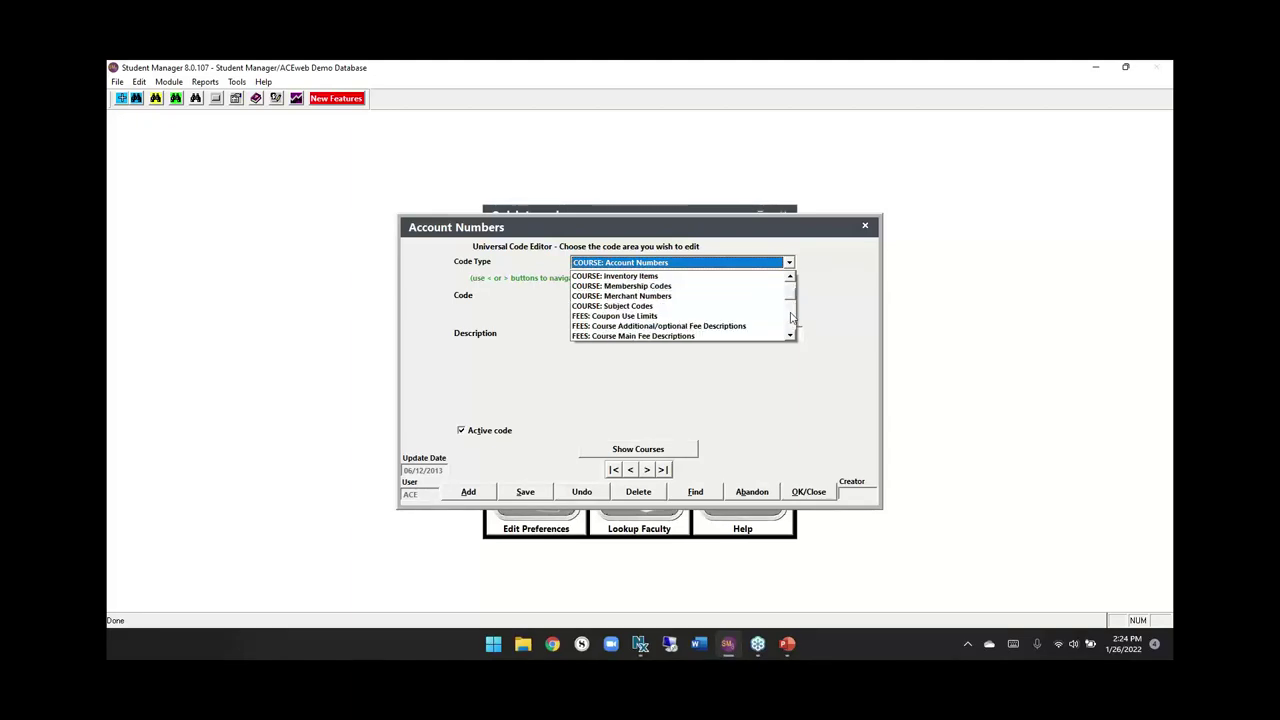
click(656, 287)
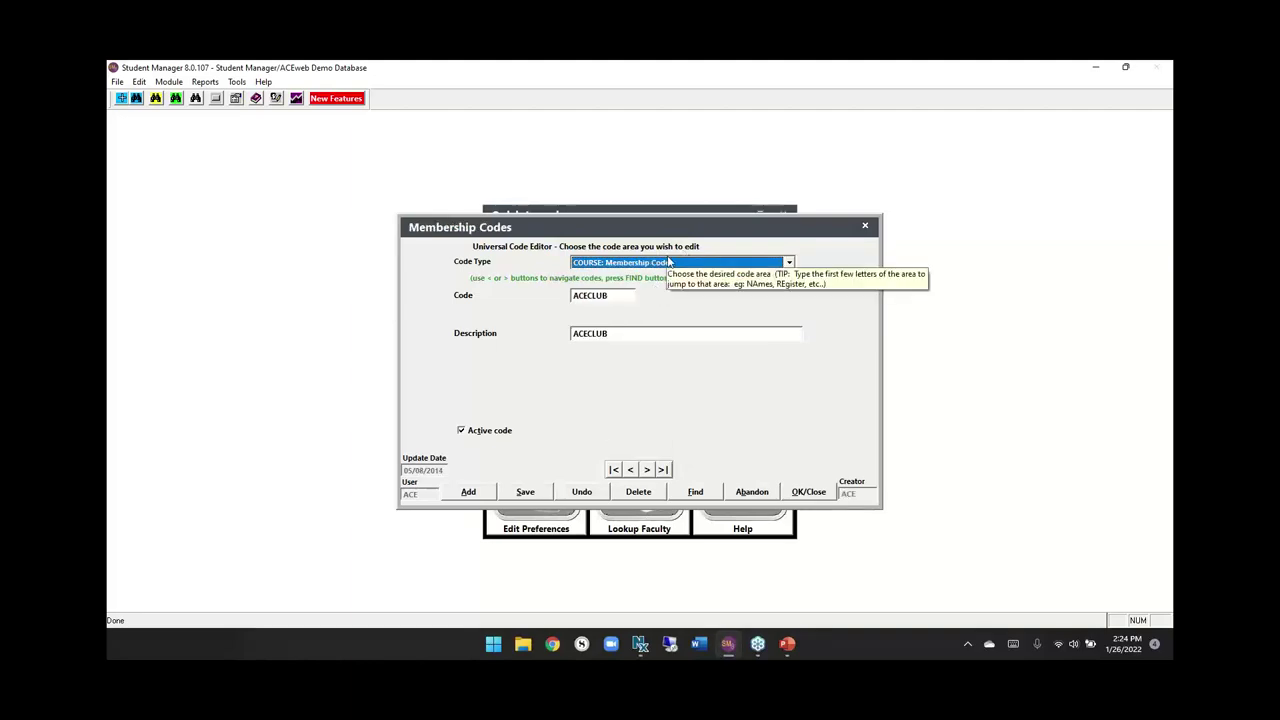
click(668, 262)
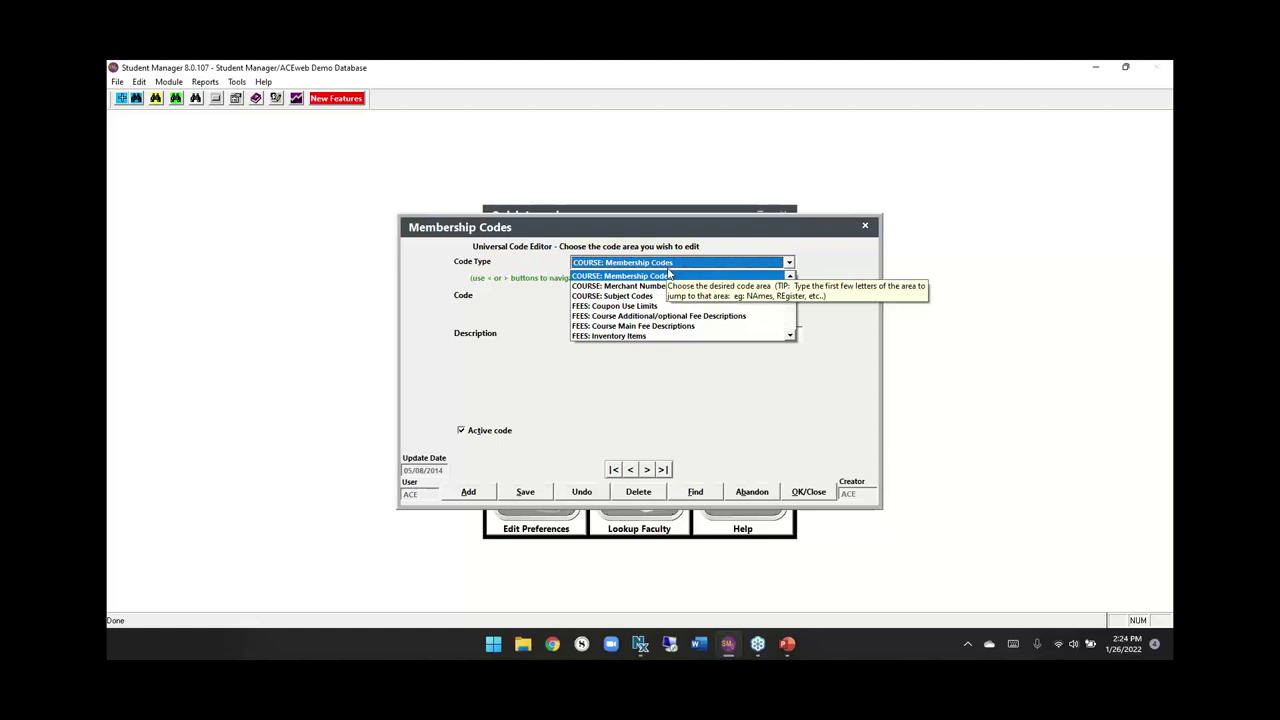
click(668, 275)
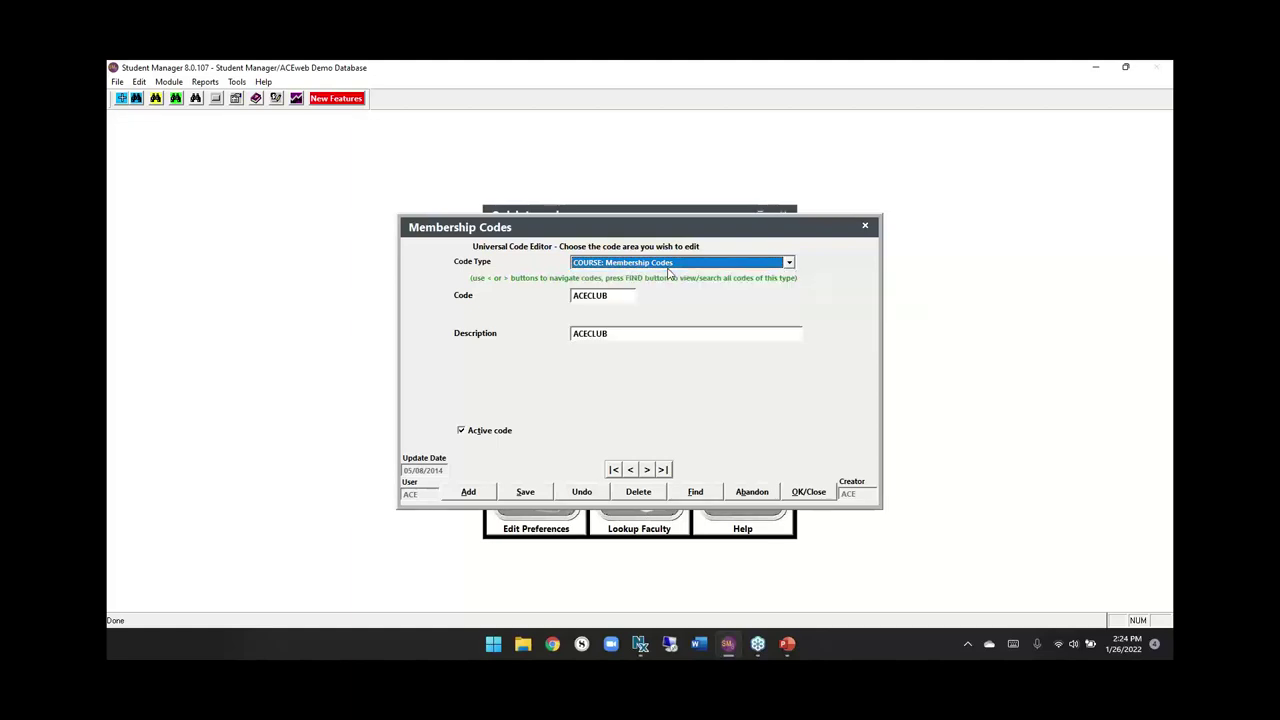
click(755, 491)
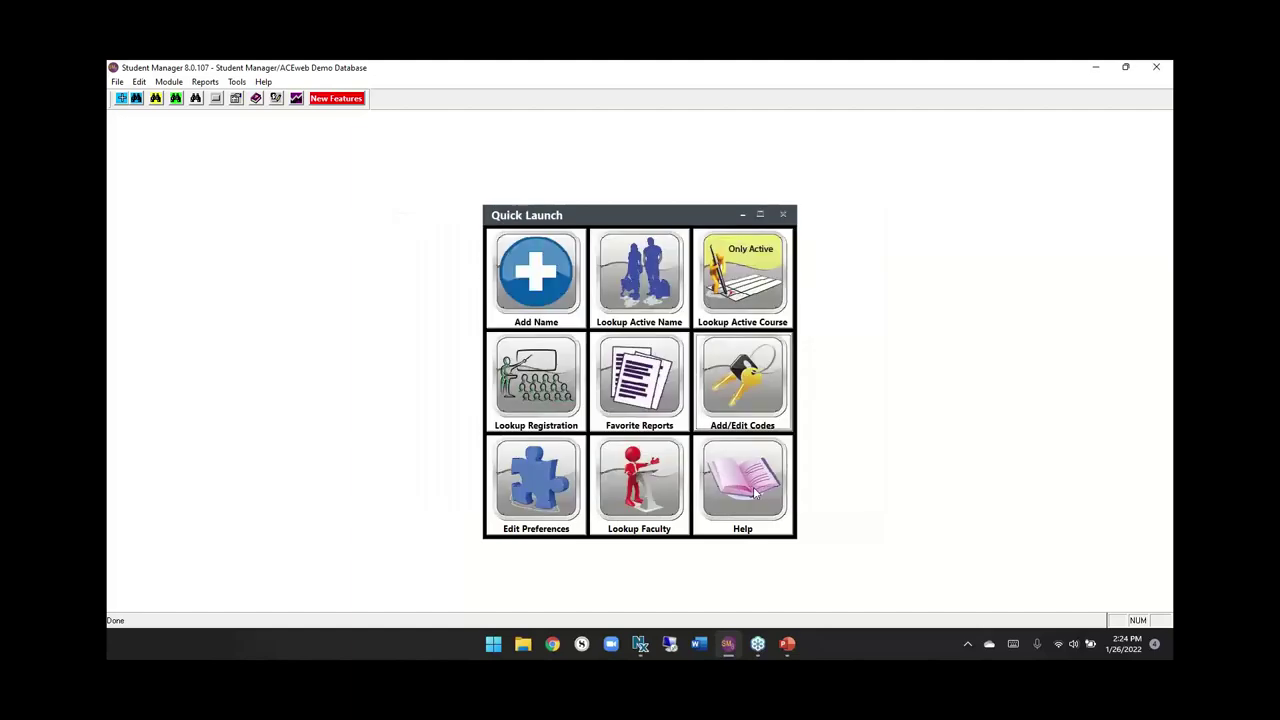
click(511, 472)
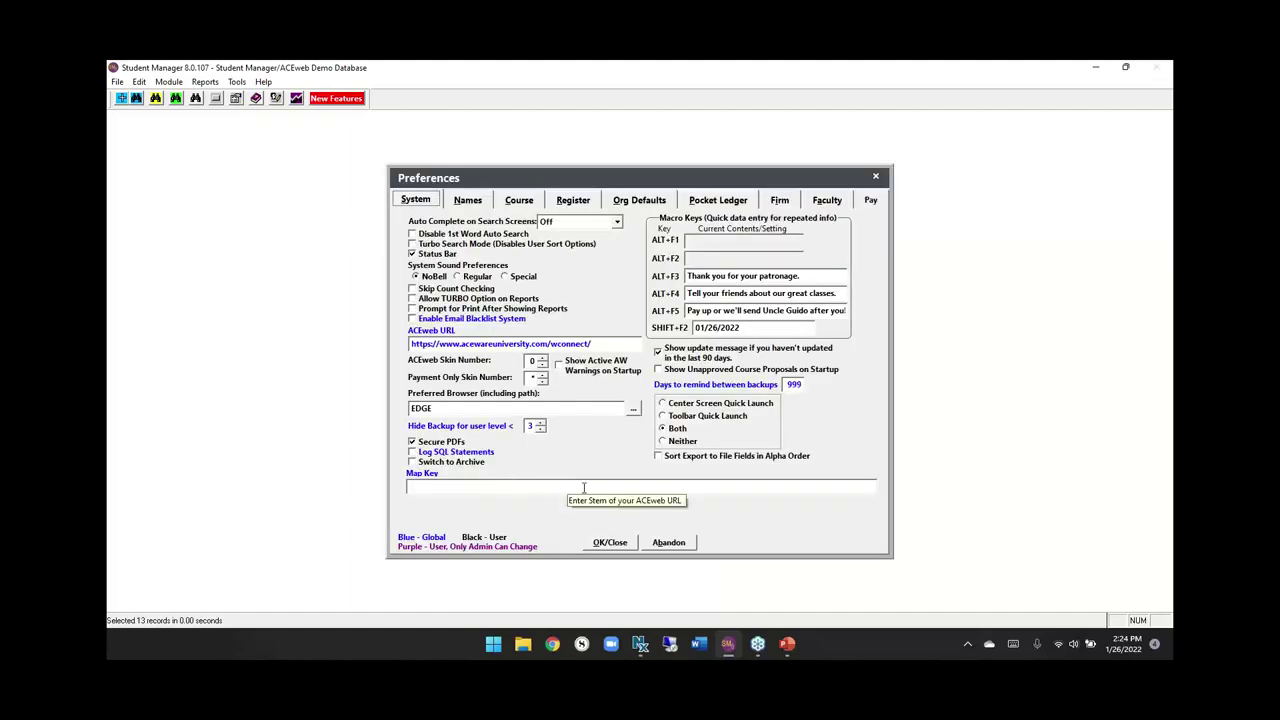
click(674, 545)
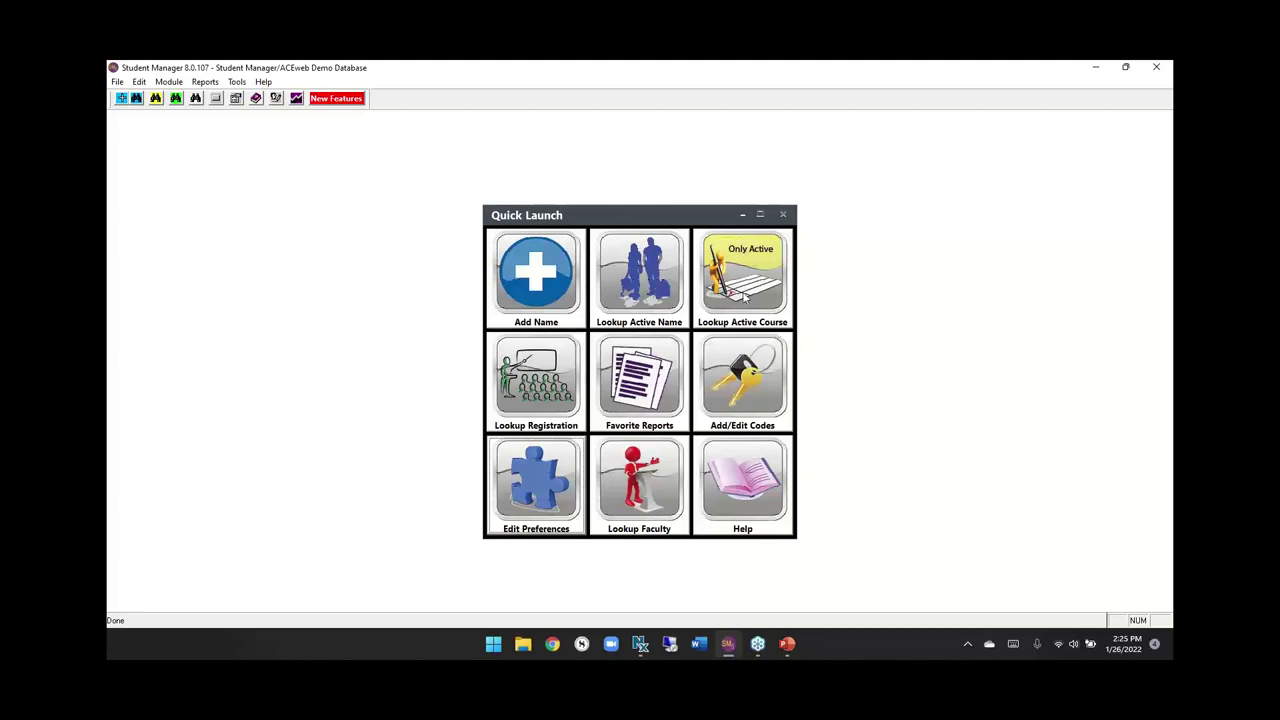
Connect to the remote computer via Remote Desktop and sign in with the account password.
click(670, 645)
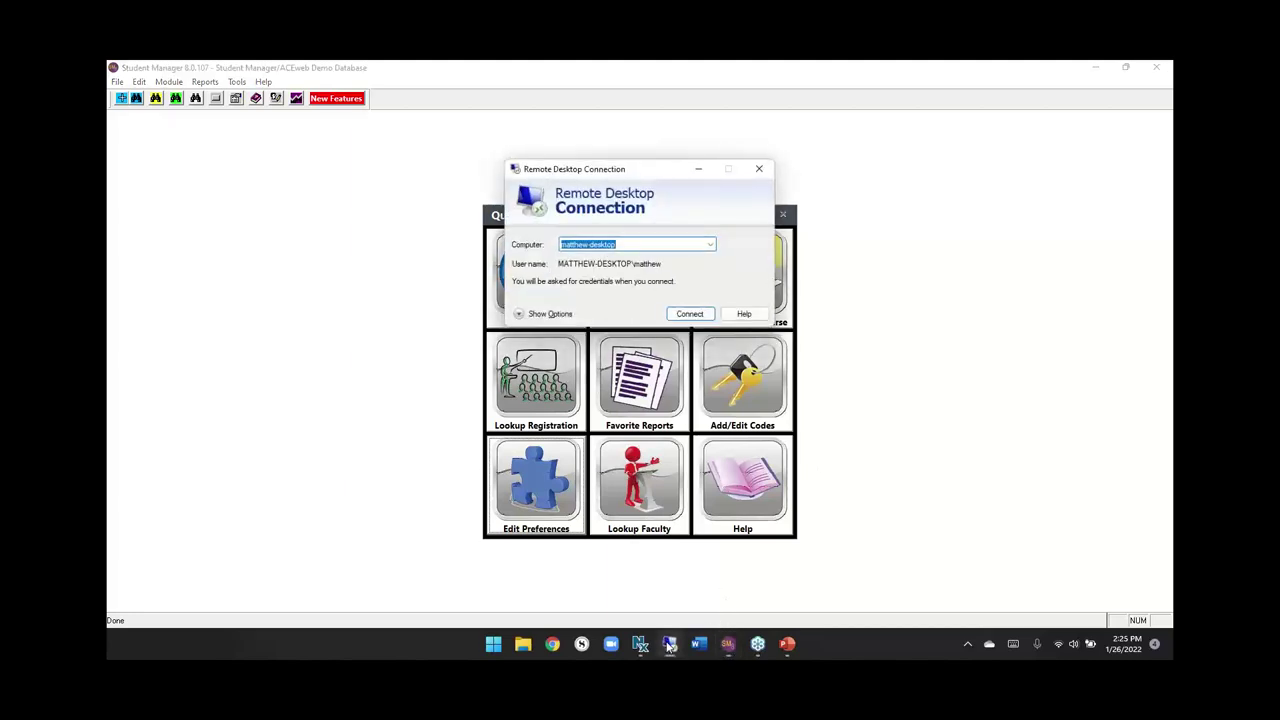
key(Return)
text(••)
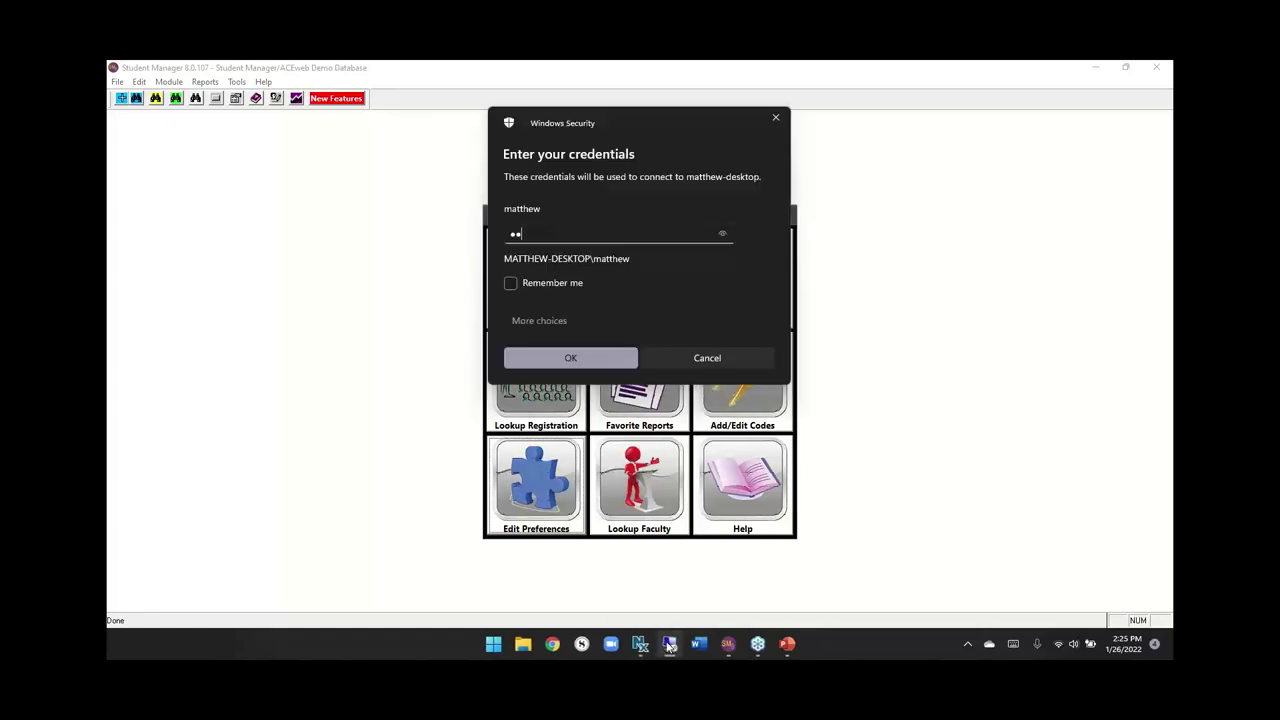
text(•••••••)
key(Return)
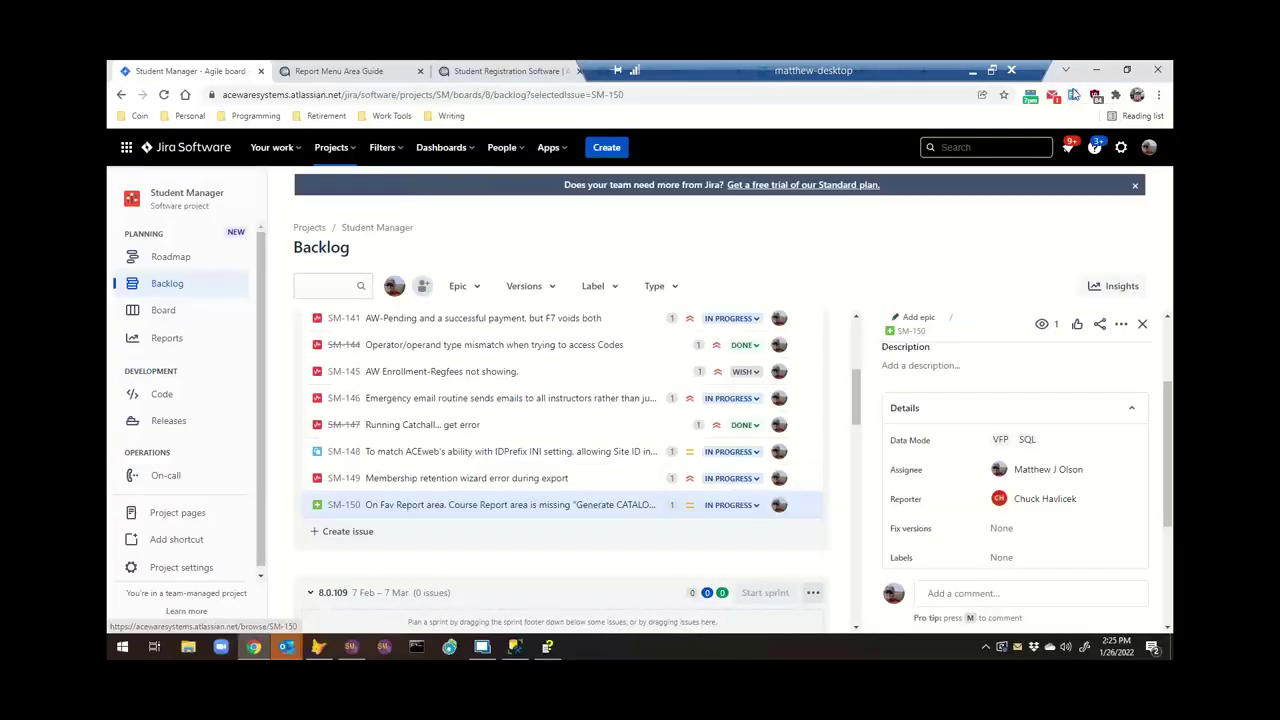
Minimize the remote Jira browser and Outlook windows and bring Student Manager forward.
click(1096, 70)
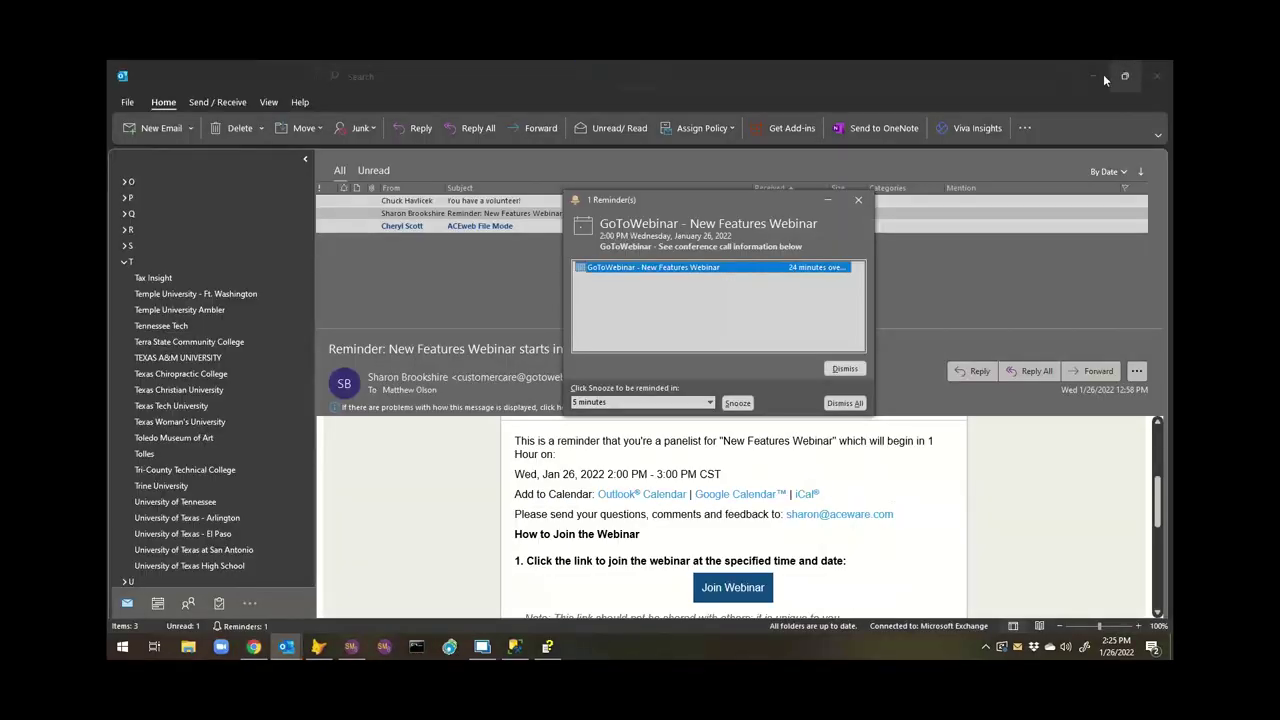
click(1096, 75)
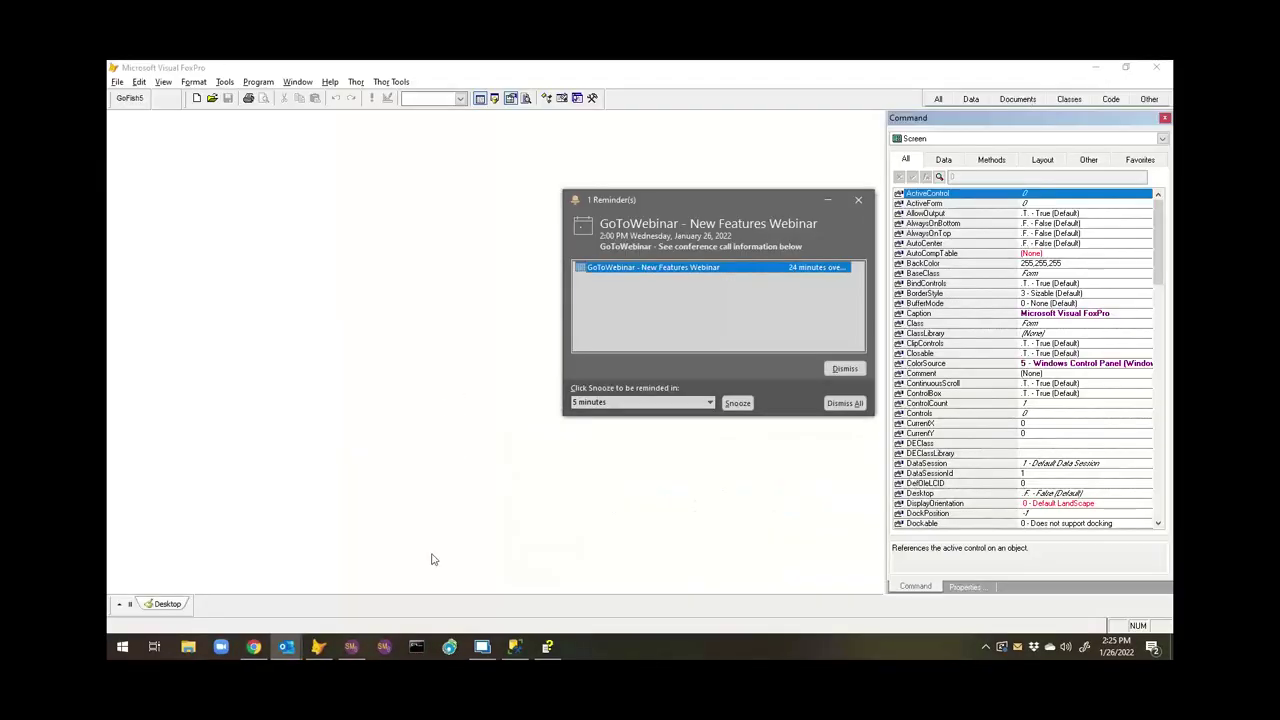
click(351, 646)
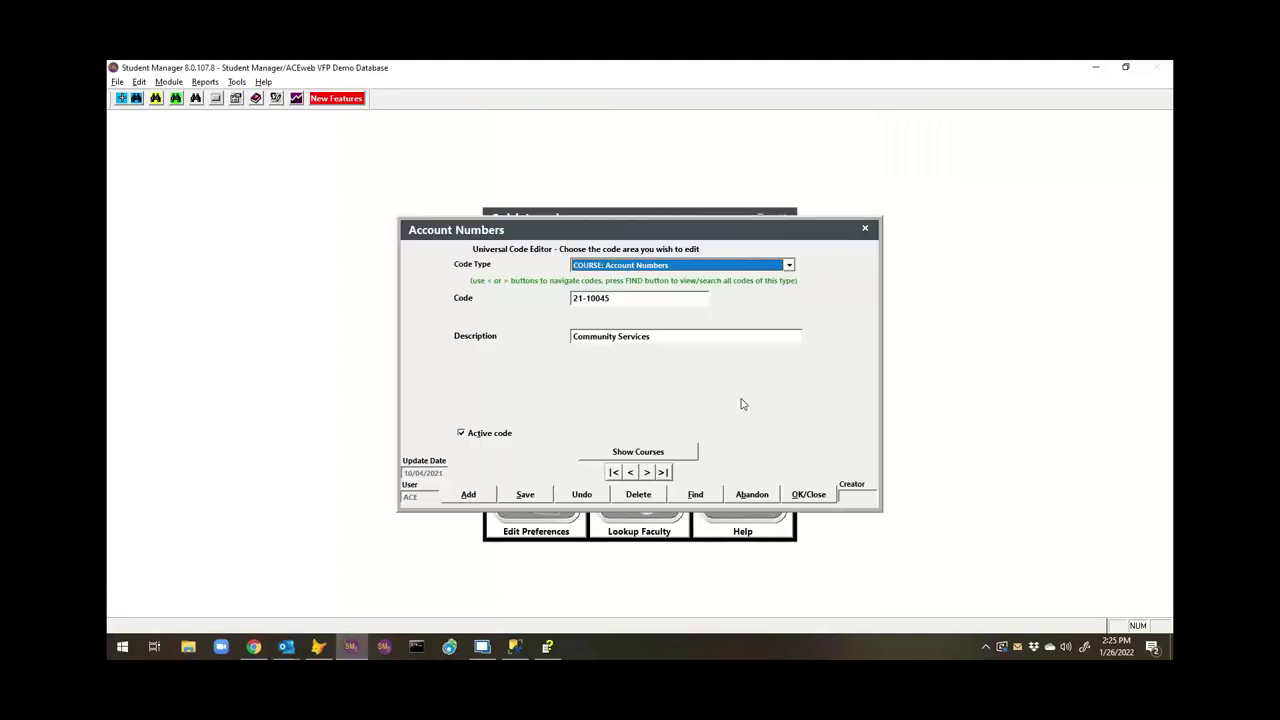
Show COURSE: Membership Codes, confirming ACECLUB allows max use 1 per person, then abandon.
click(724, 266)
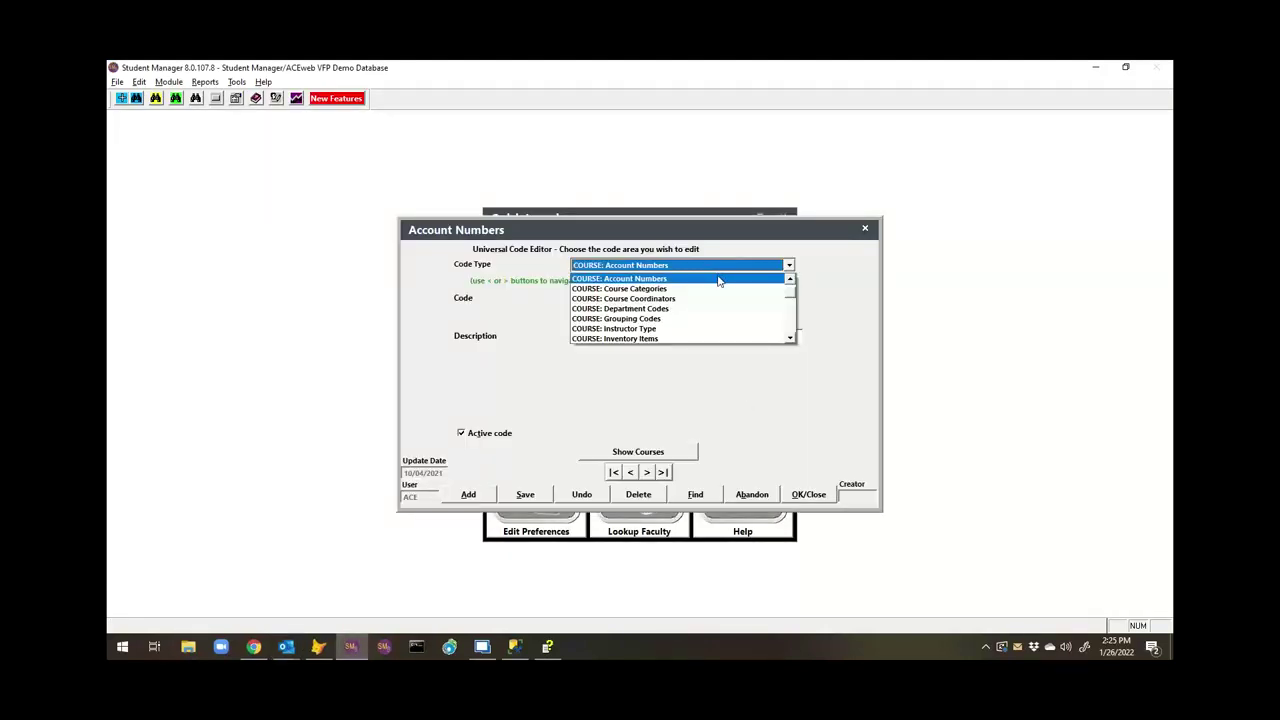
scroll(770, 315, down, 2)
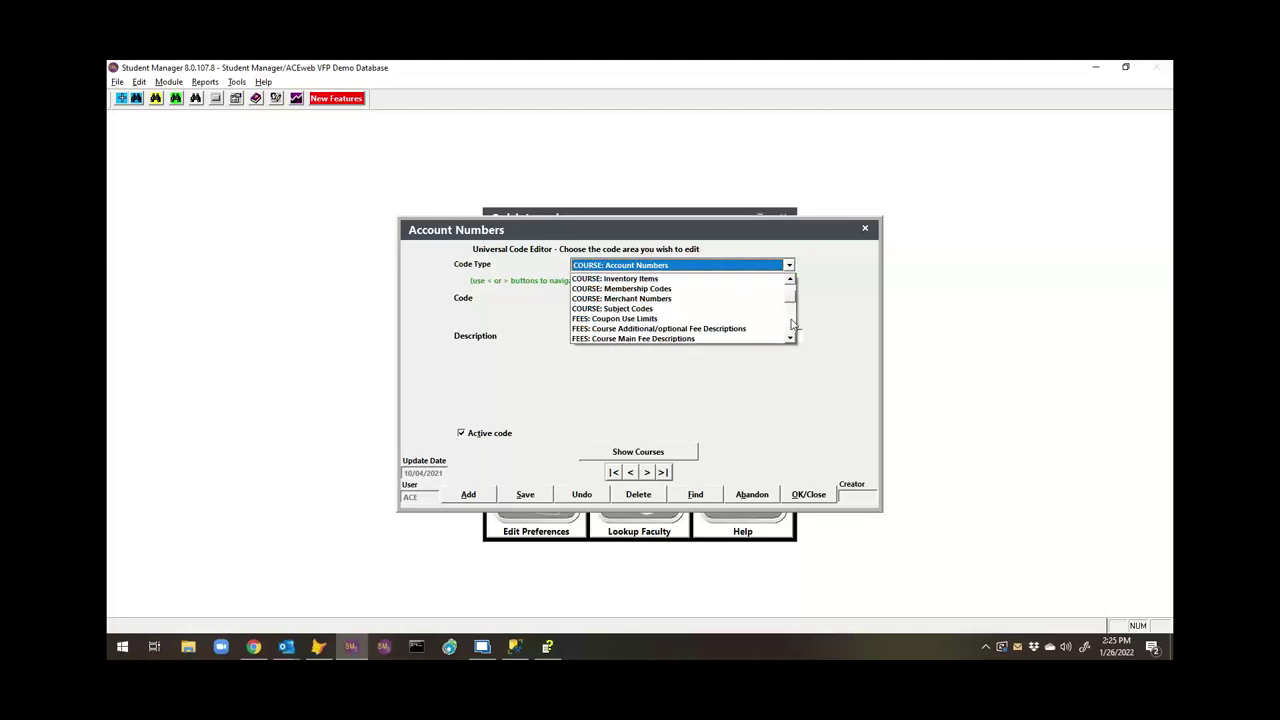
click(698, 289)
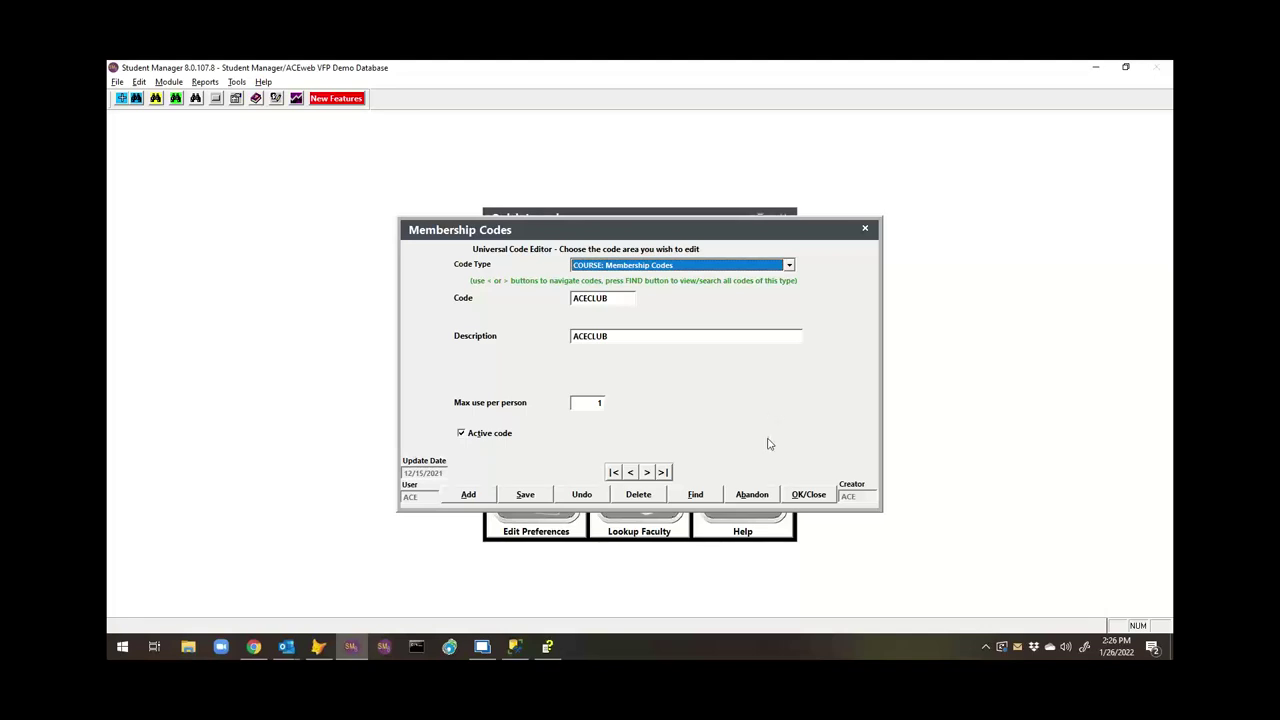
click(752, 498)
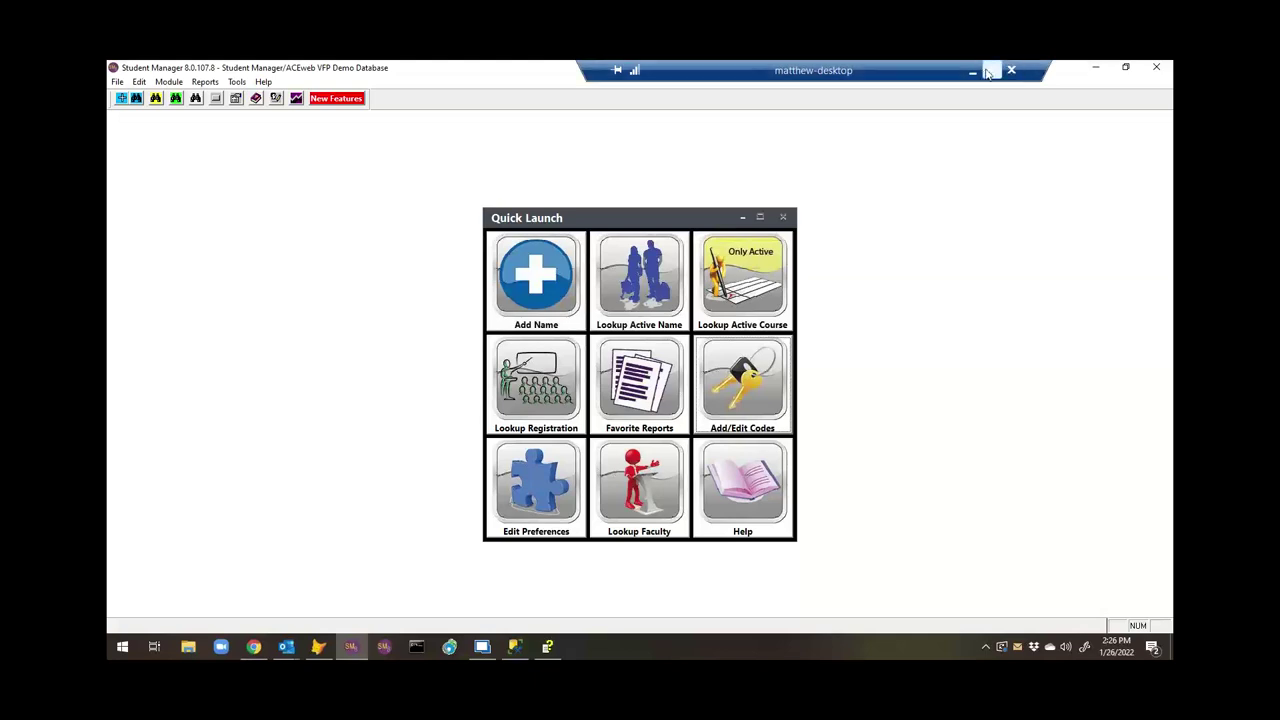
Minimize the remote desktop session to get back to local Student Manager's Quick Launch.
click(973, 71)
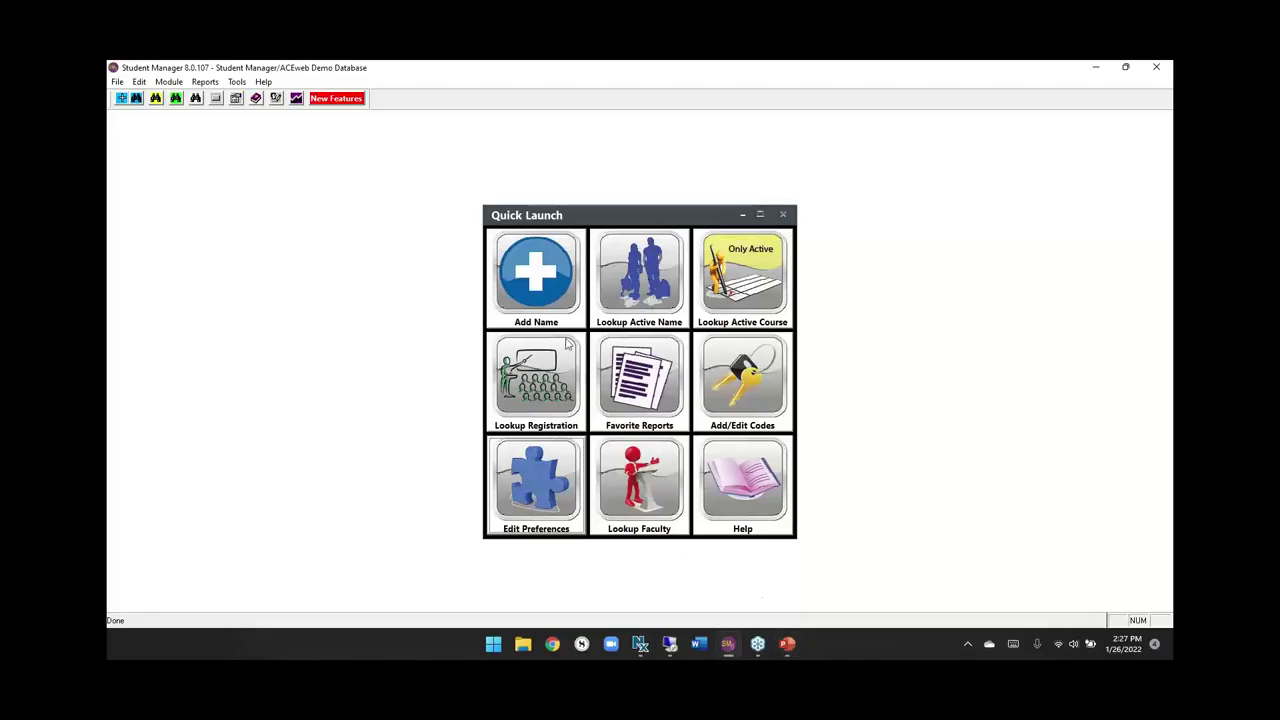
click(173, 82)
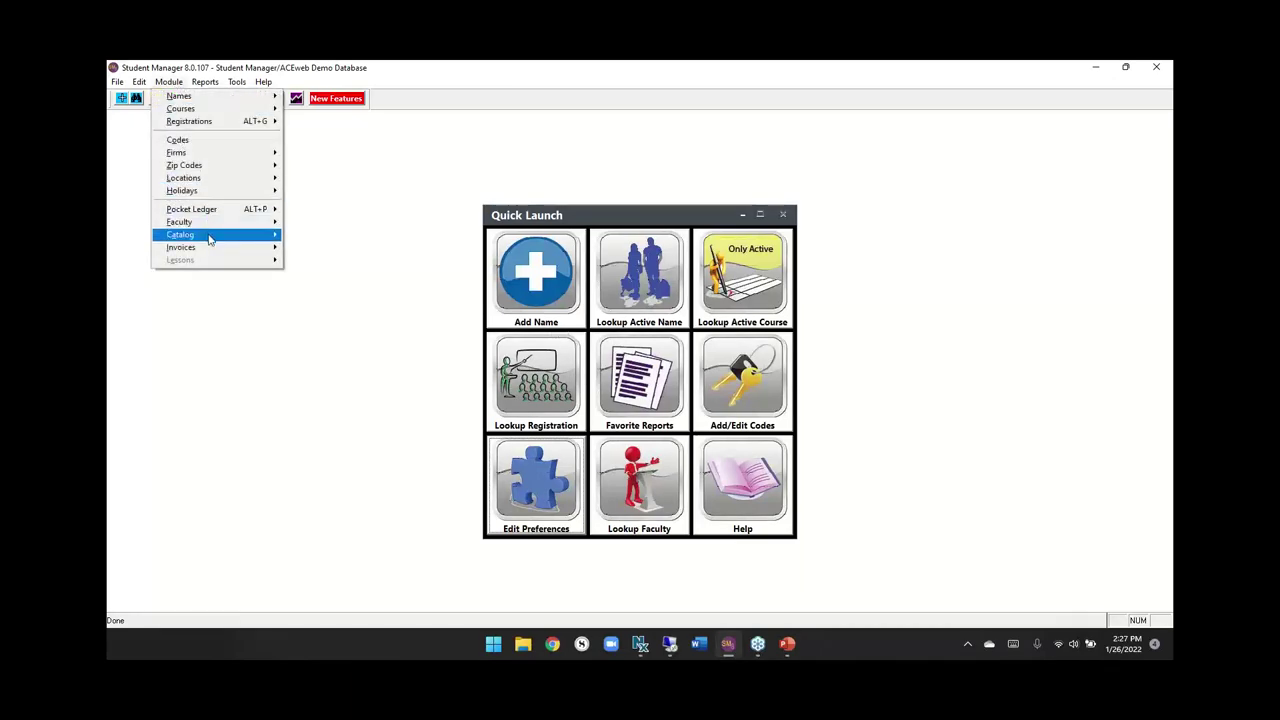
mouse_move(209, 238)
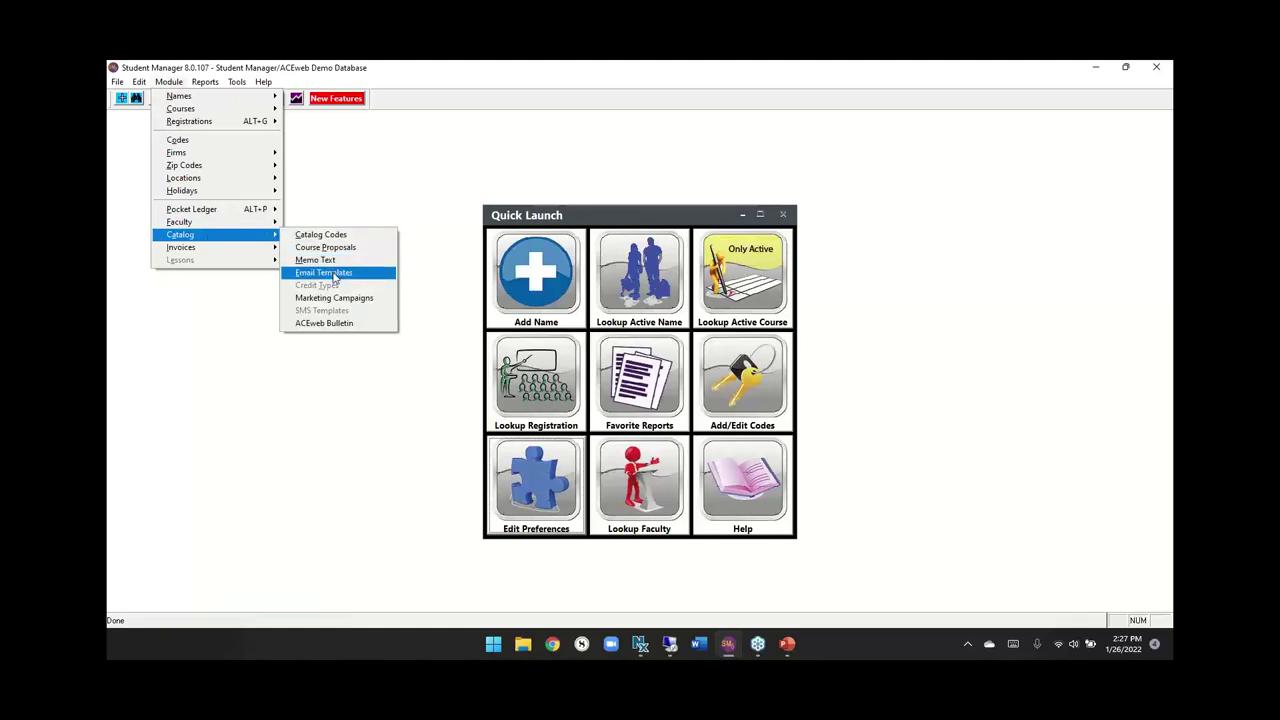
click(334, 274)
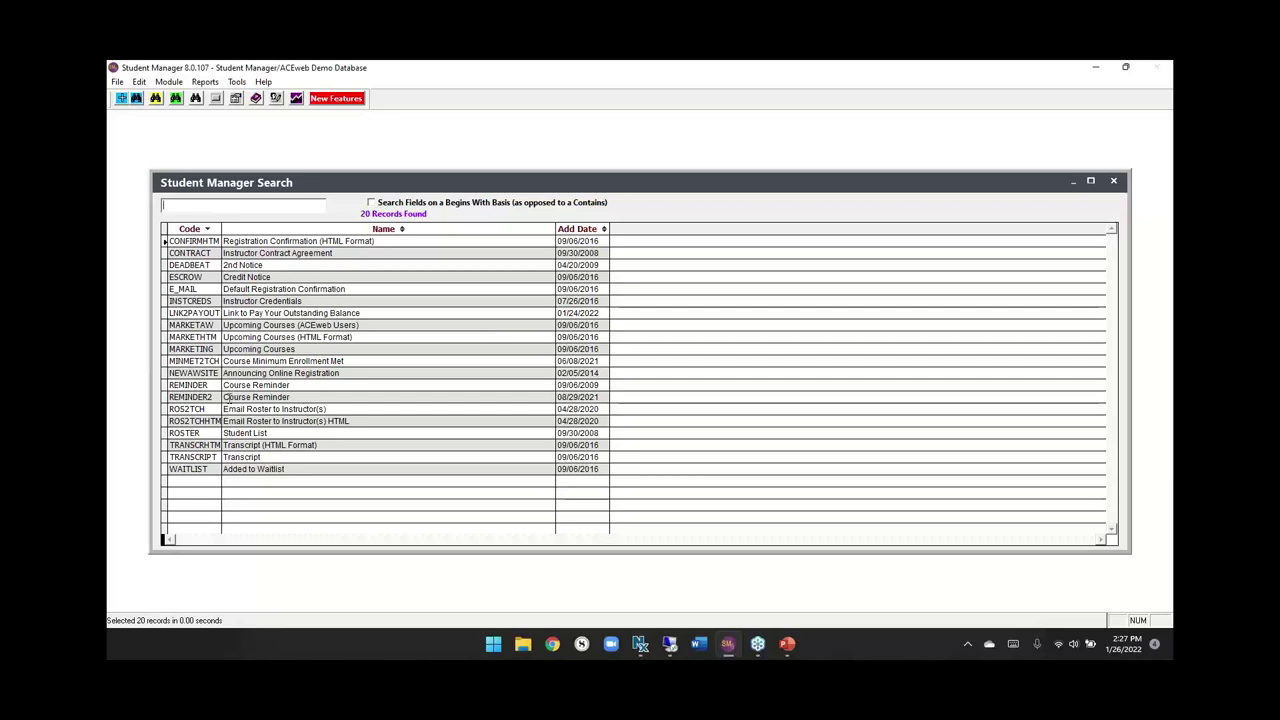
click(212, 313)
double_click(212, 313)
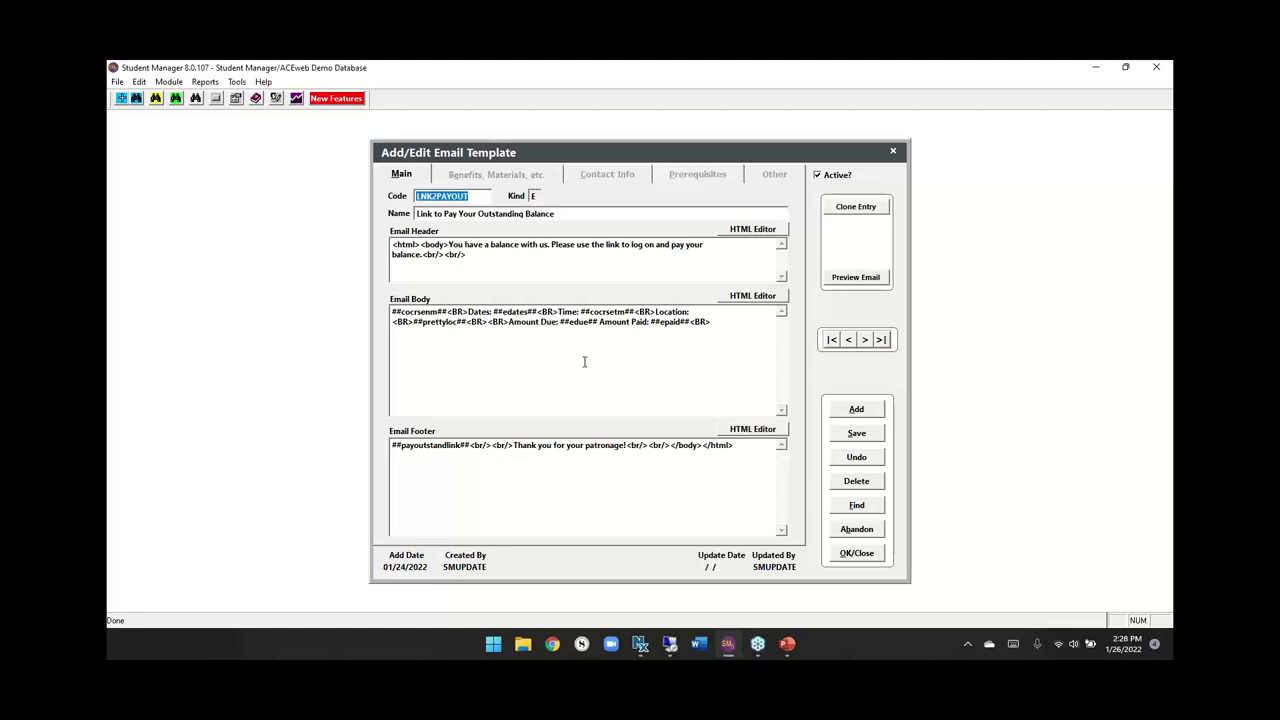
click(870, 528)
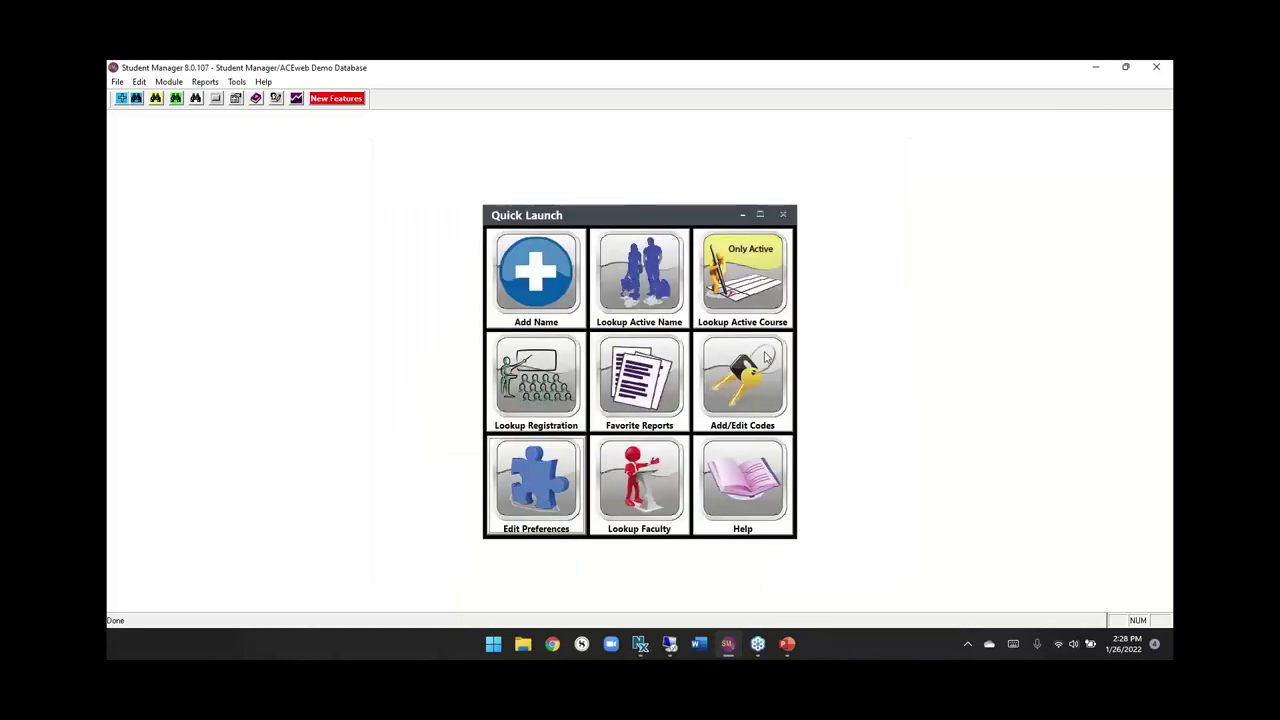
Search active names by last name and open the next matching student, showing $690.00 due.
click(644, 289)
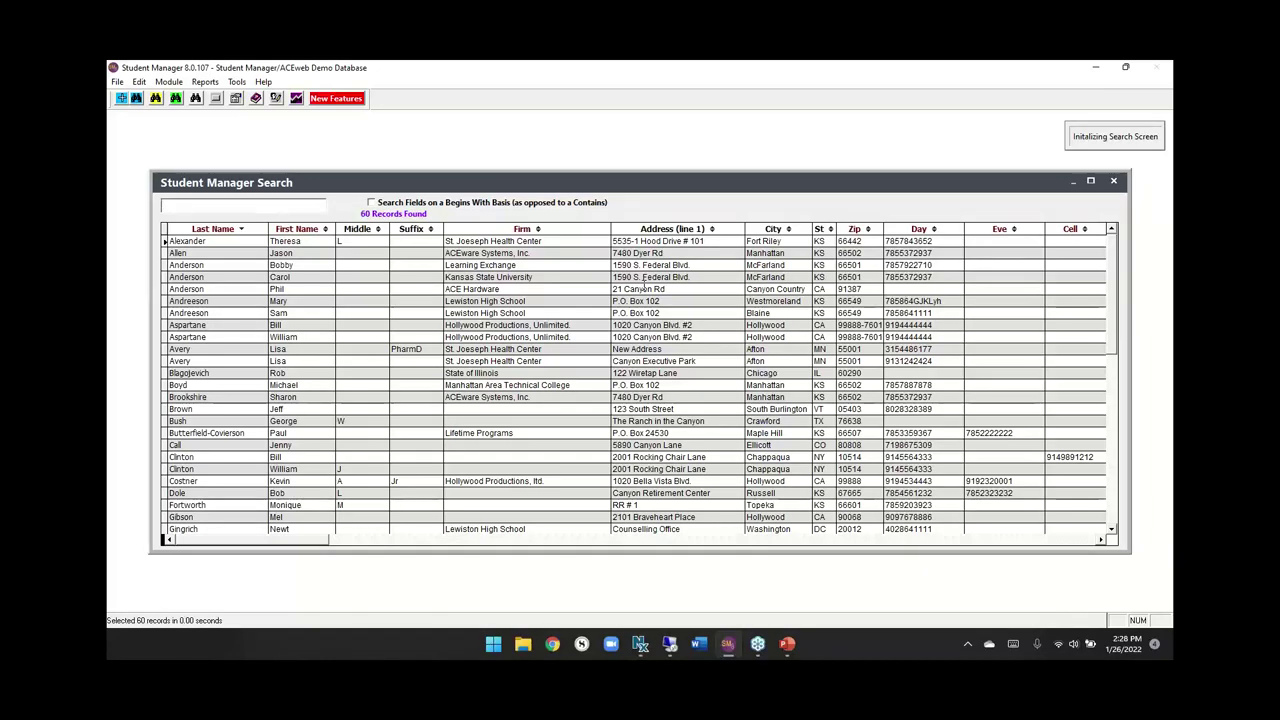
text(call)
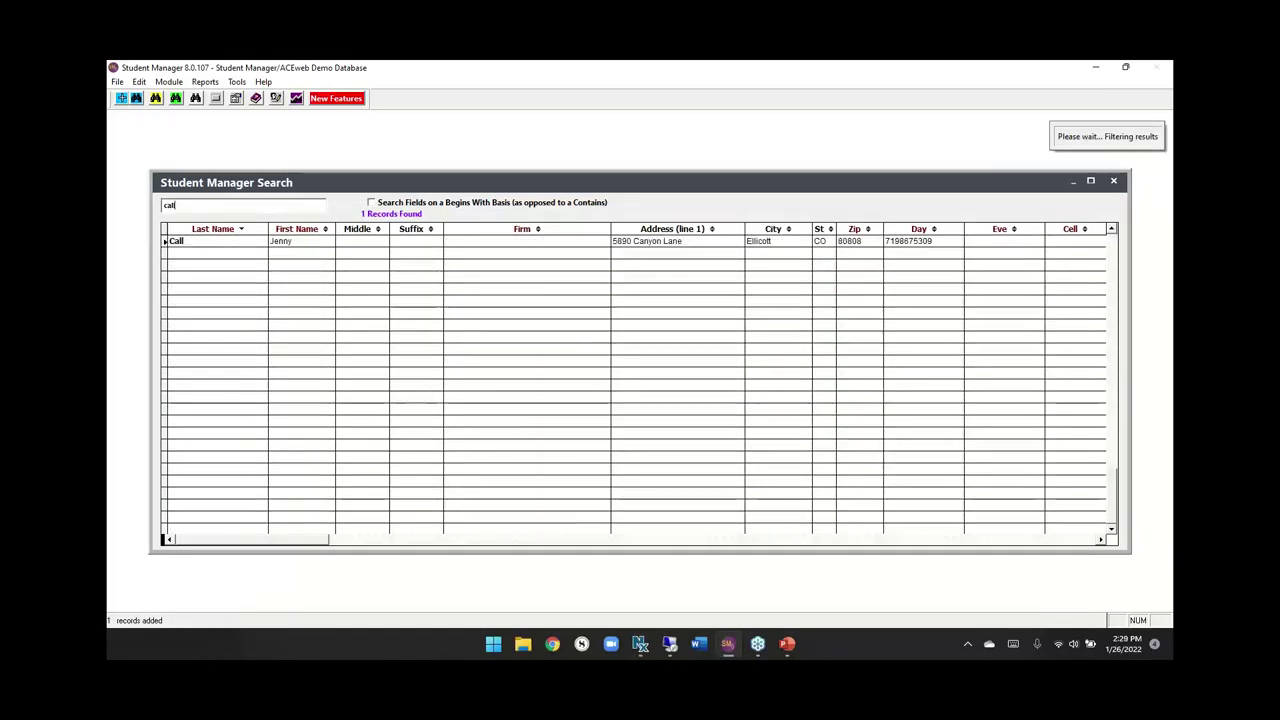
key(Return)
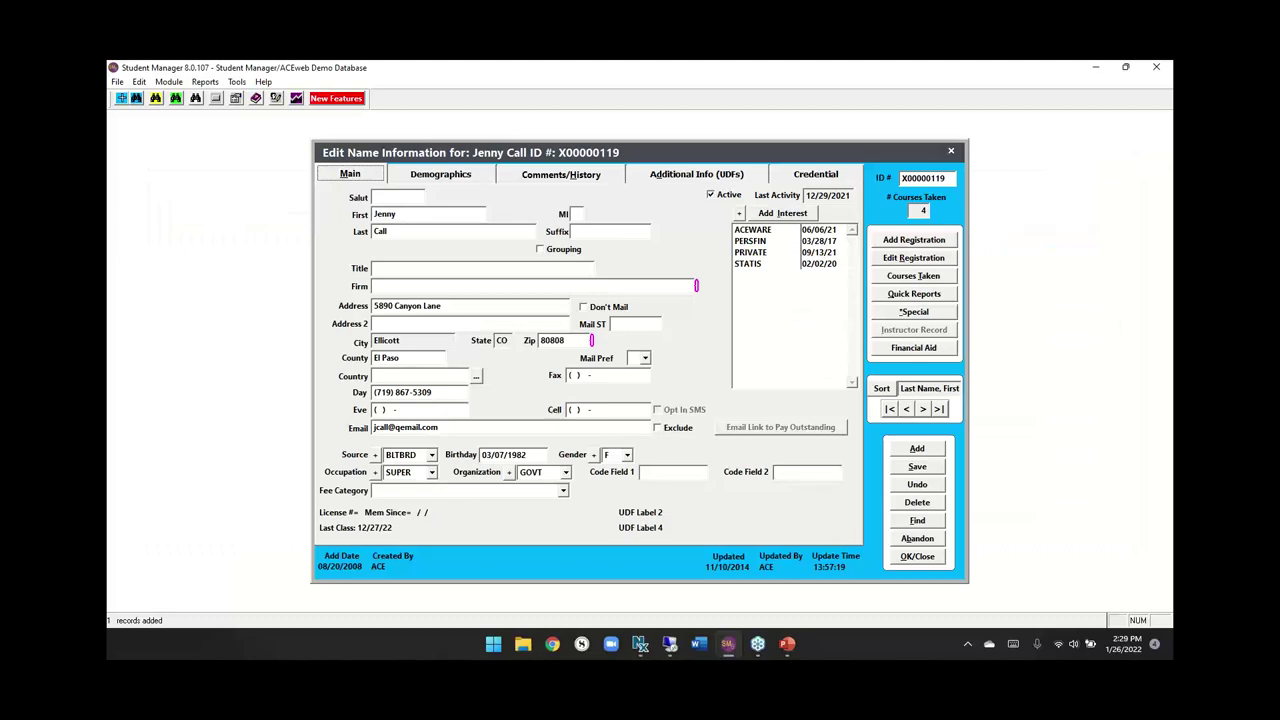
click(916, 521)
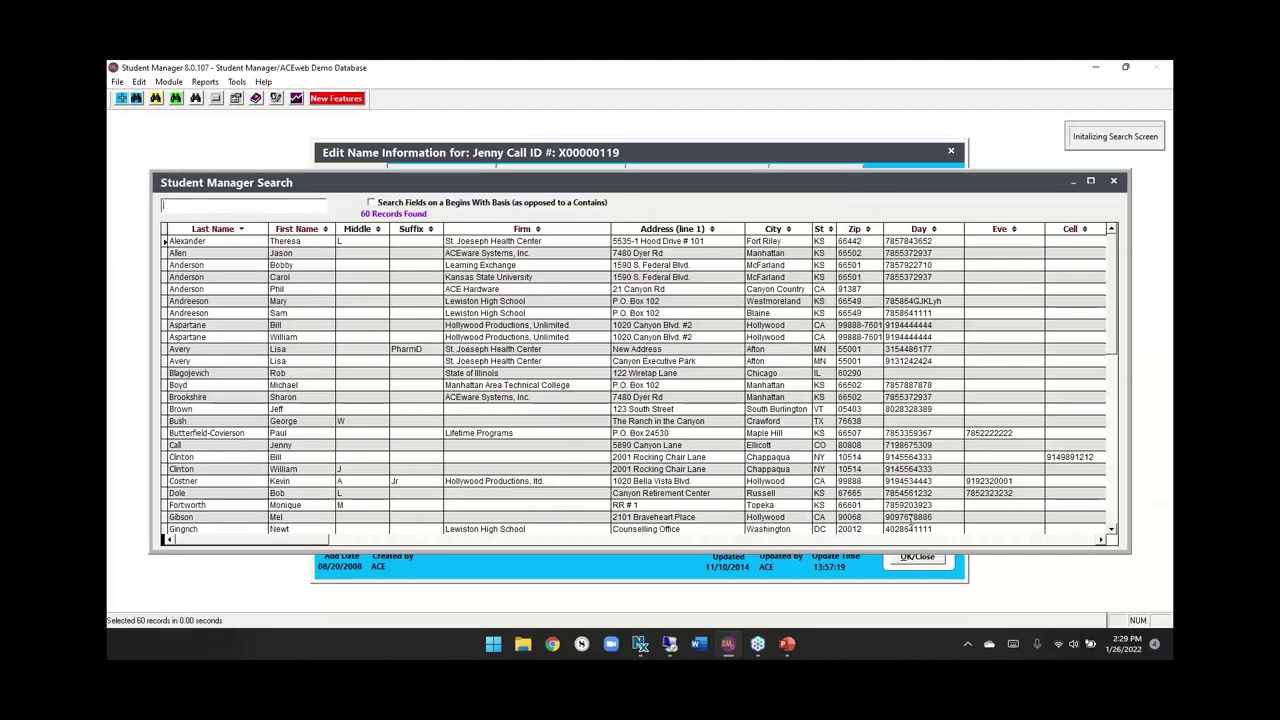
key(Down)
key(Return)
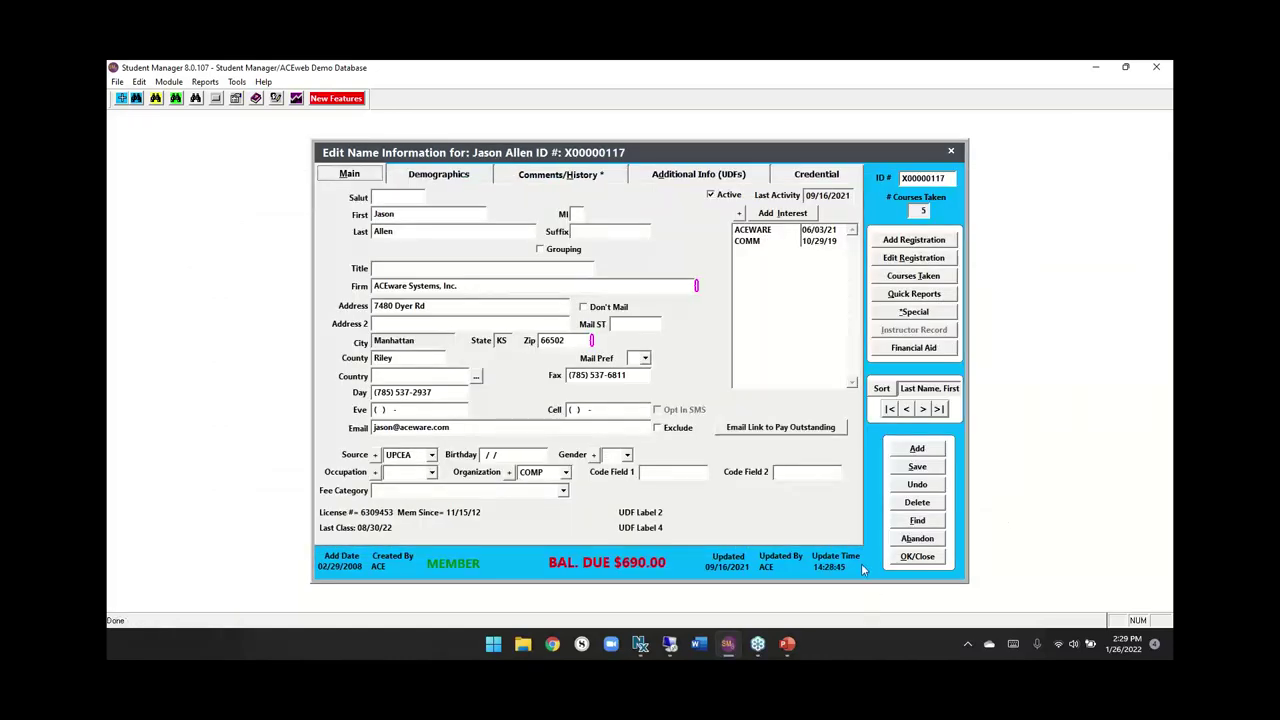
Cancel the pay-outstanding email draft and list the student's seven courses, including three ACEclub memberships.
click(829, 432)
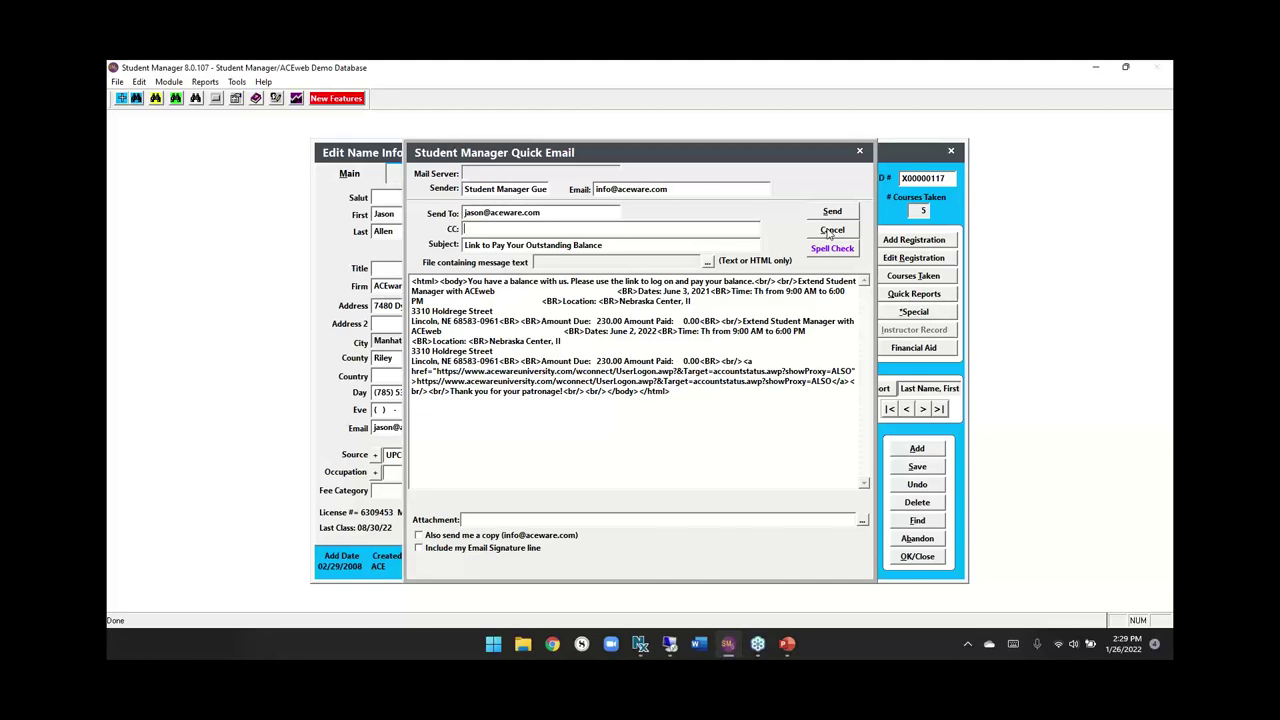
click(830, 232)
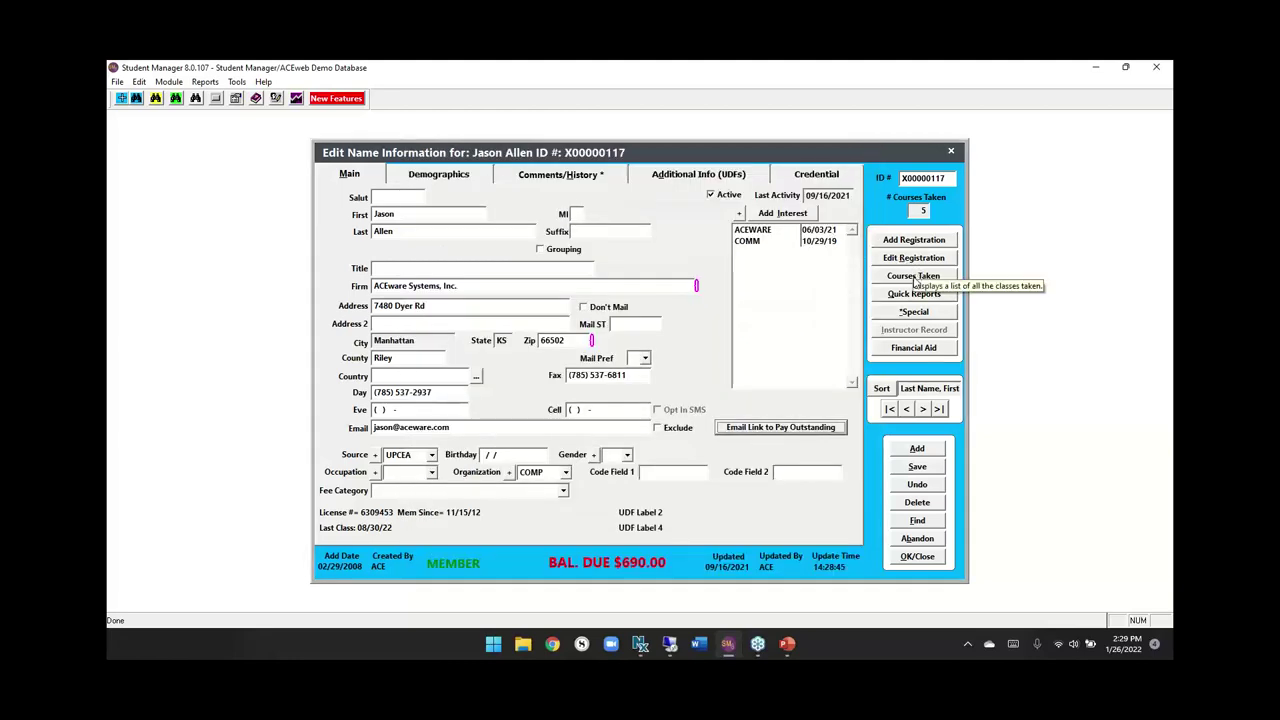
click(913, 276)
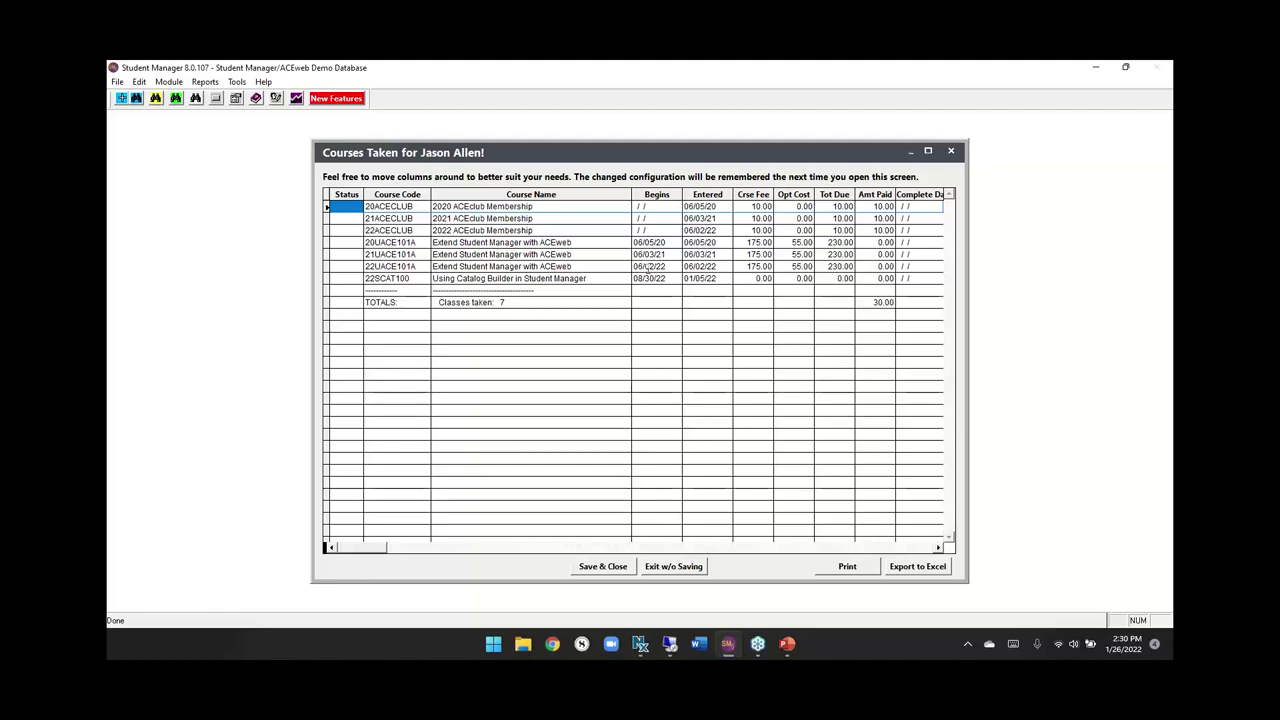
click(648, 267)
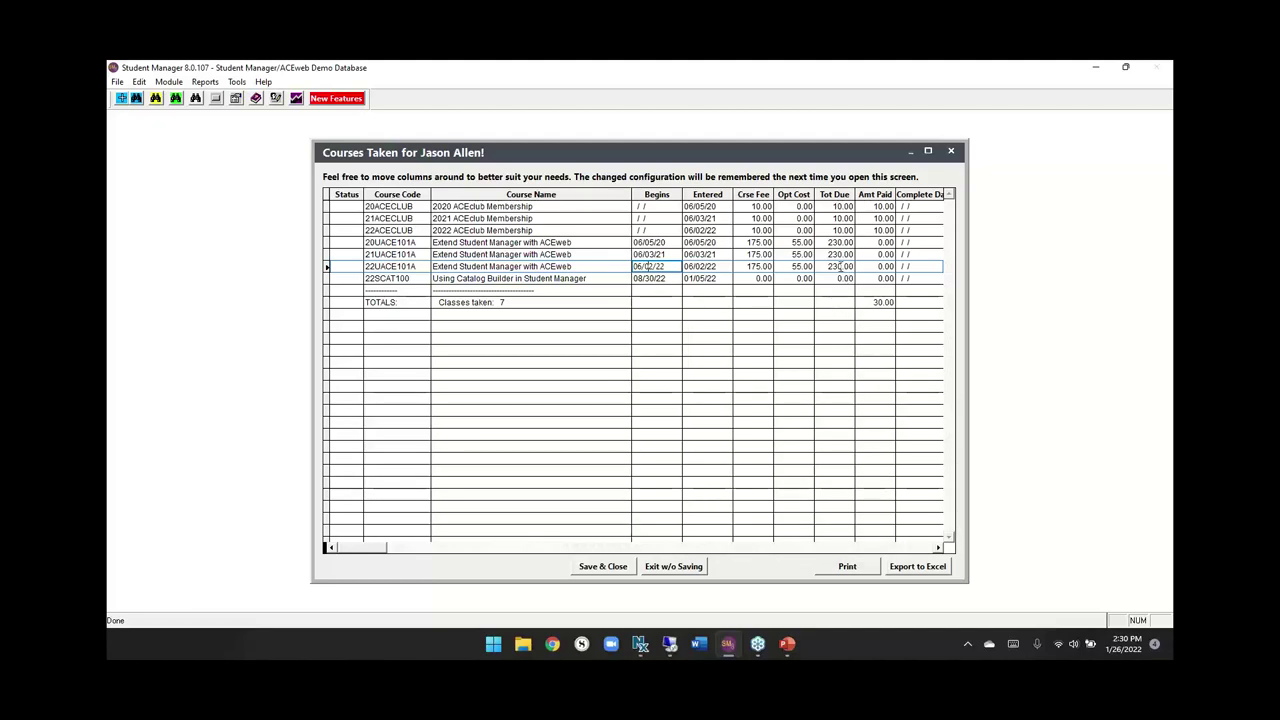
click(906, 266)
click(886, 280)
double_click(886, 280)
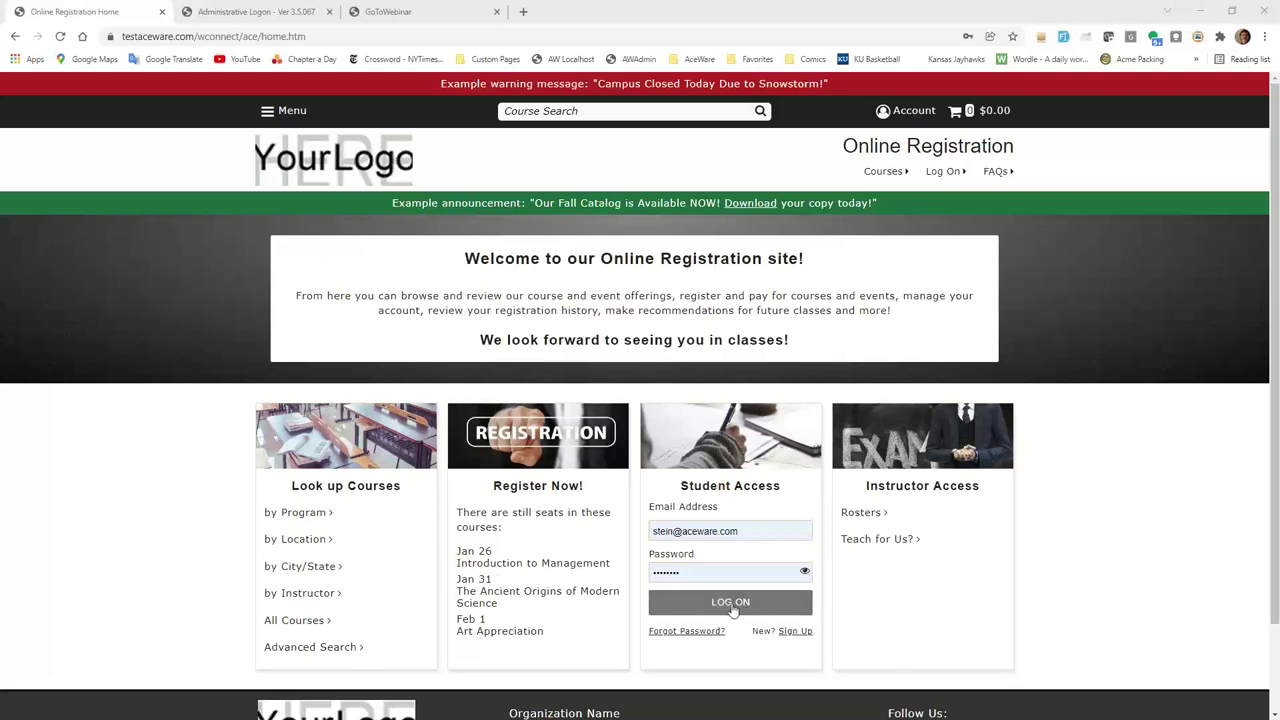
Log on as the student, check Introduction to Management under My Courses, and open Registration History.
click(732, 606)
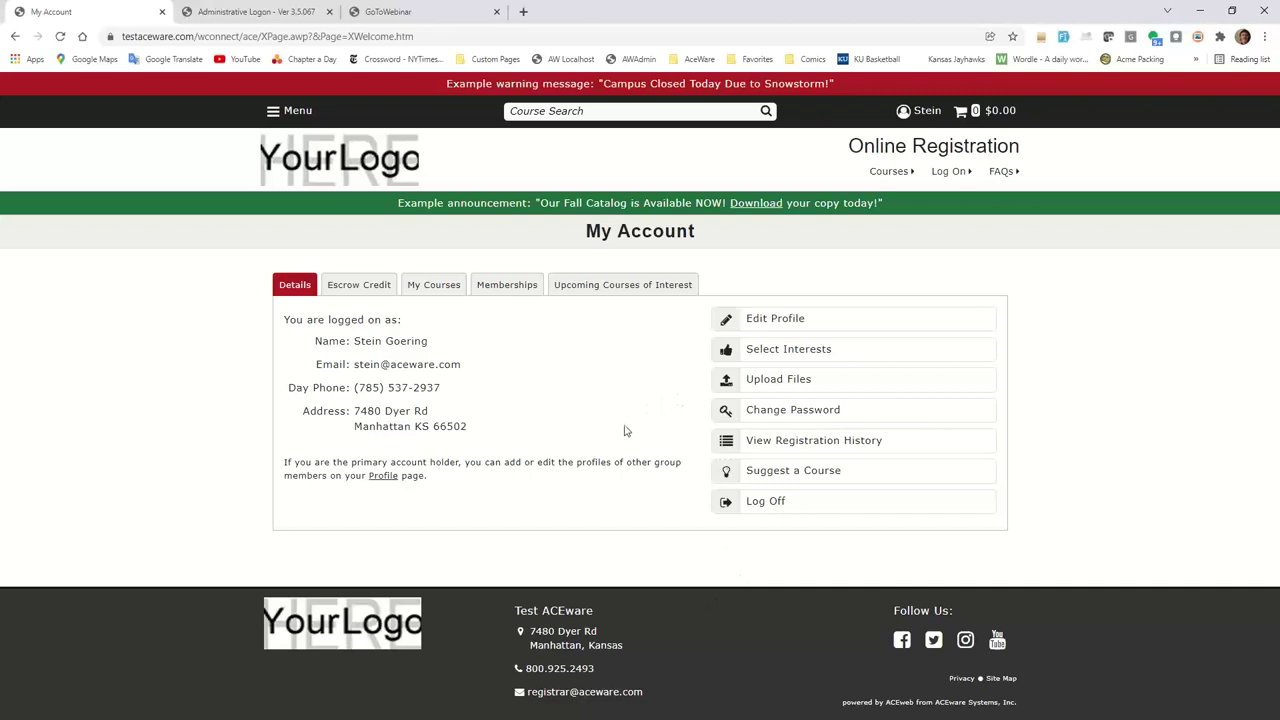
click(440, 292)
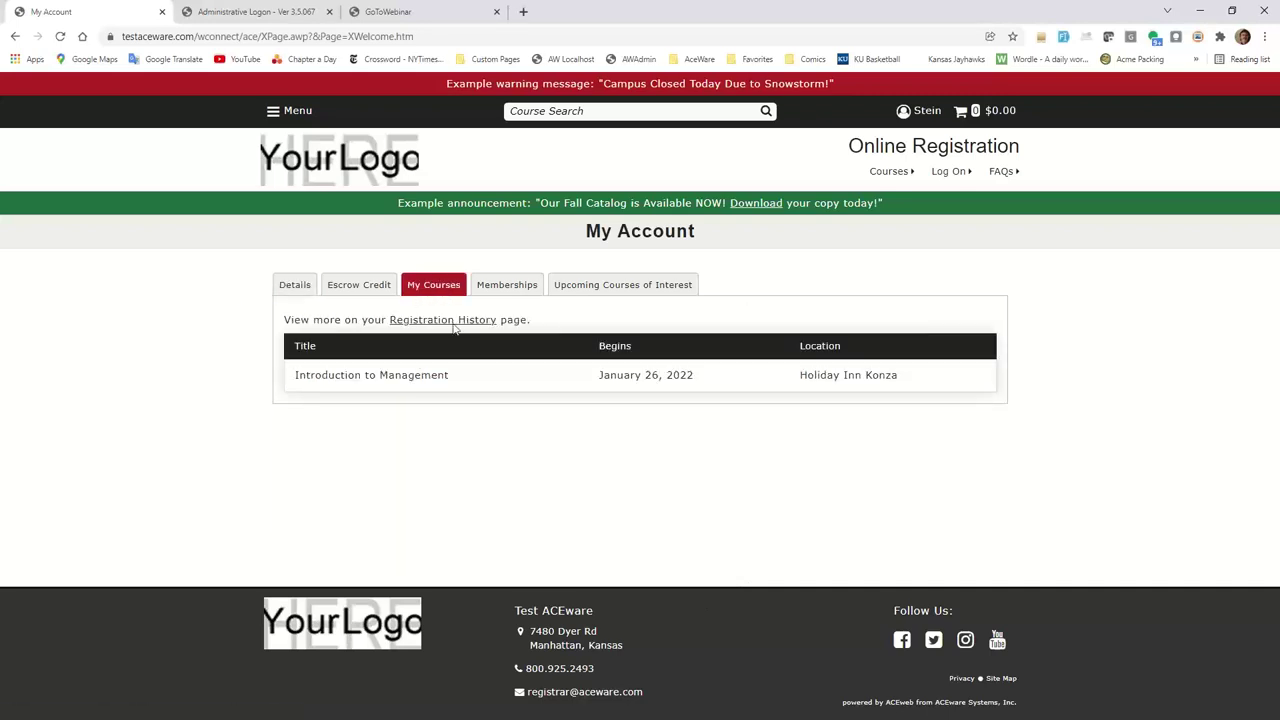
click(443, 321)
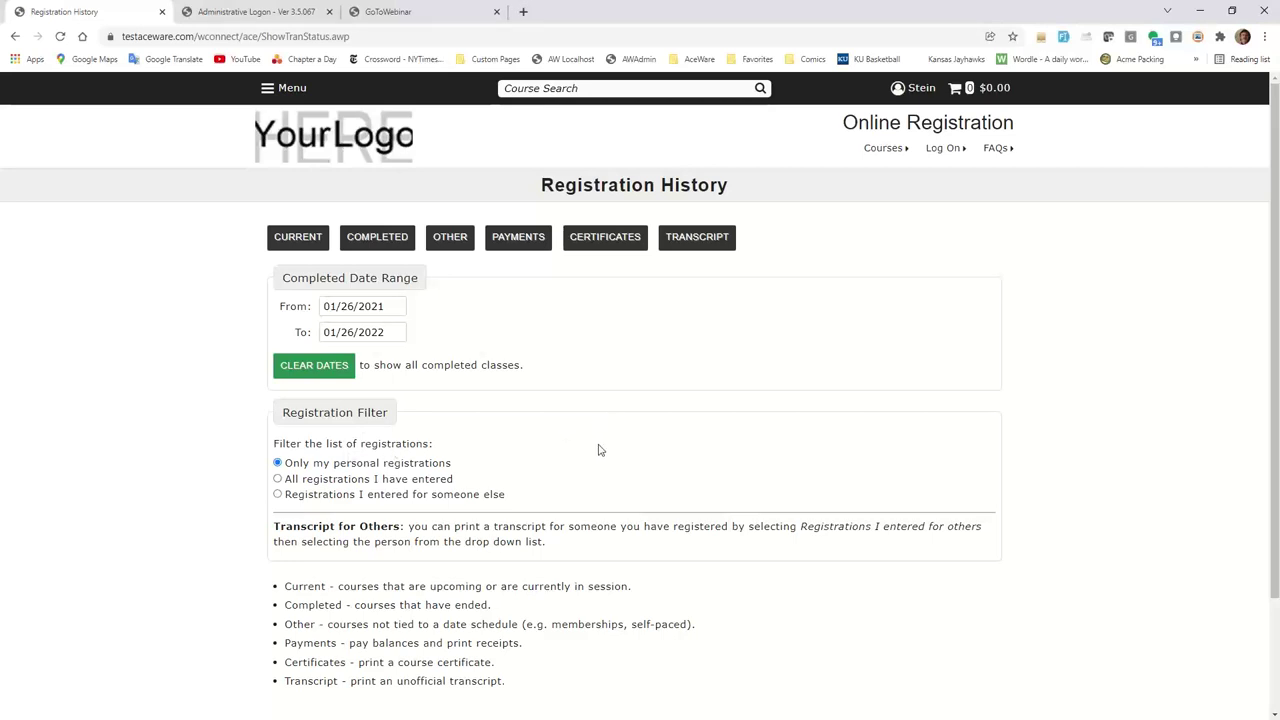
Check the CURRENT registrations list and the PAYMENTS balances, returning to Registration History after each.
click(293, 242)
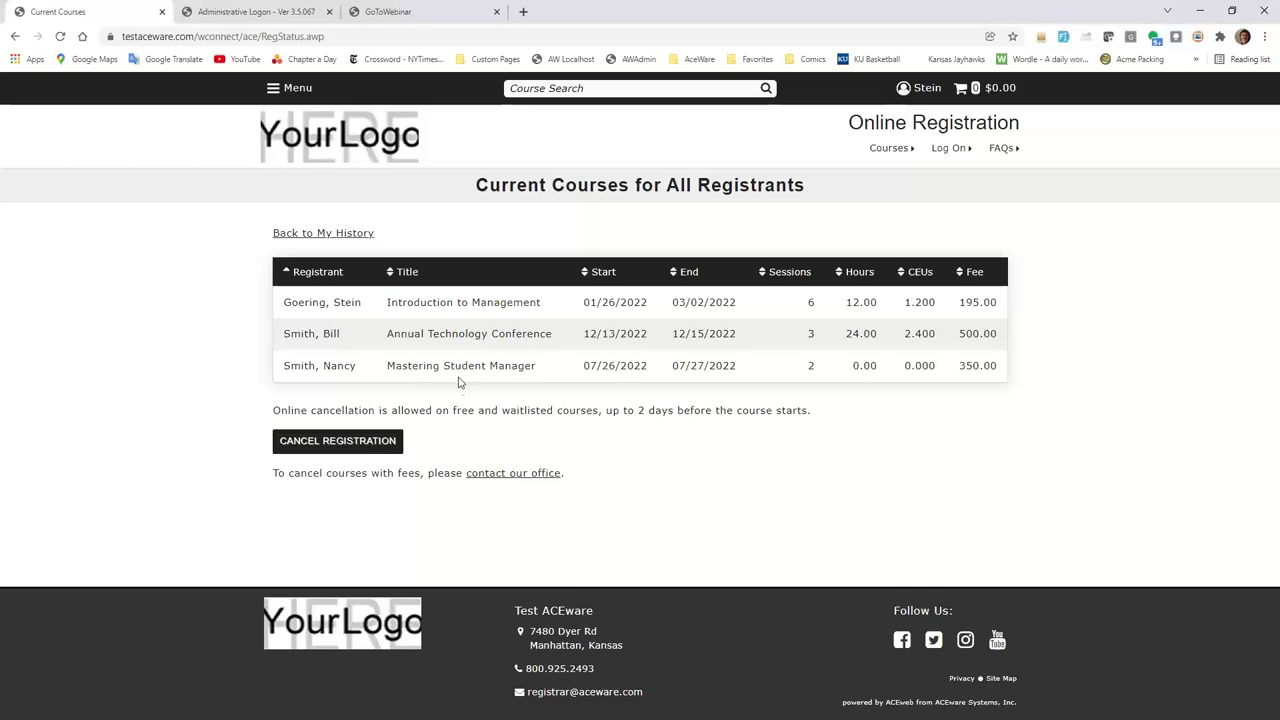
click(318, 235)
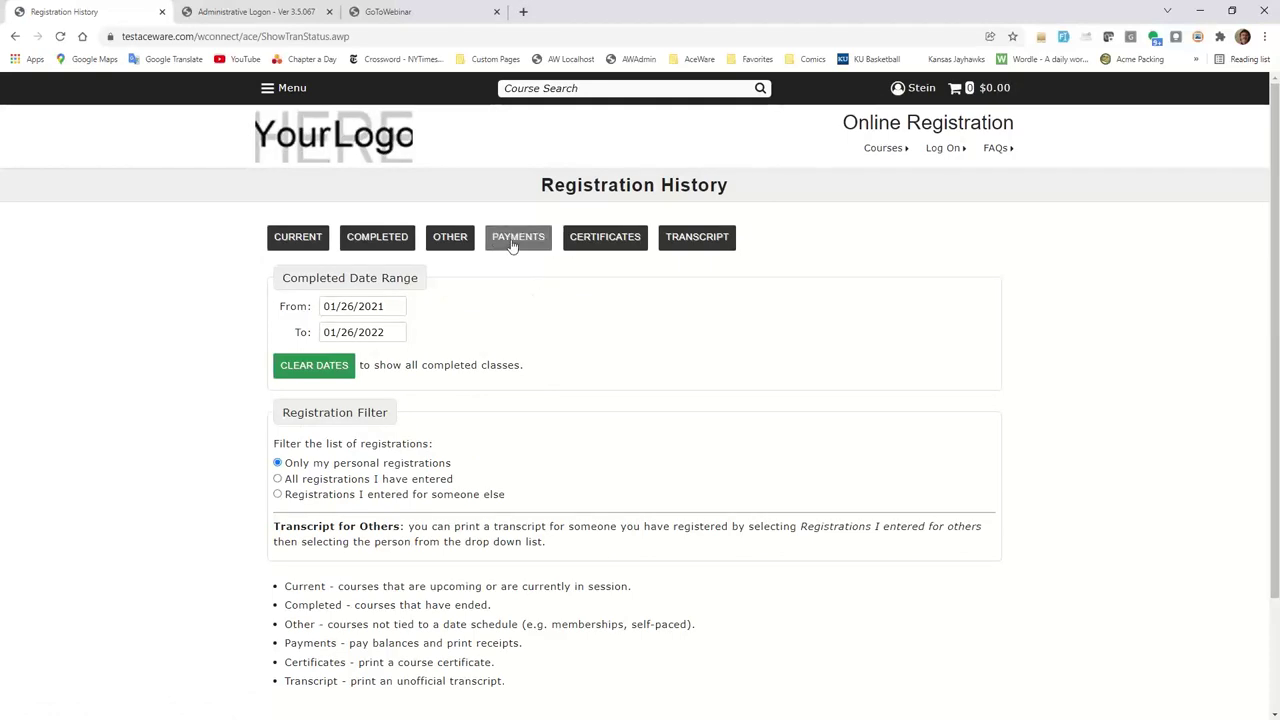
click(518, 245)
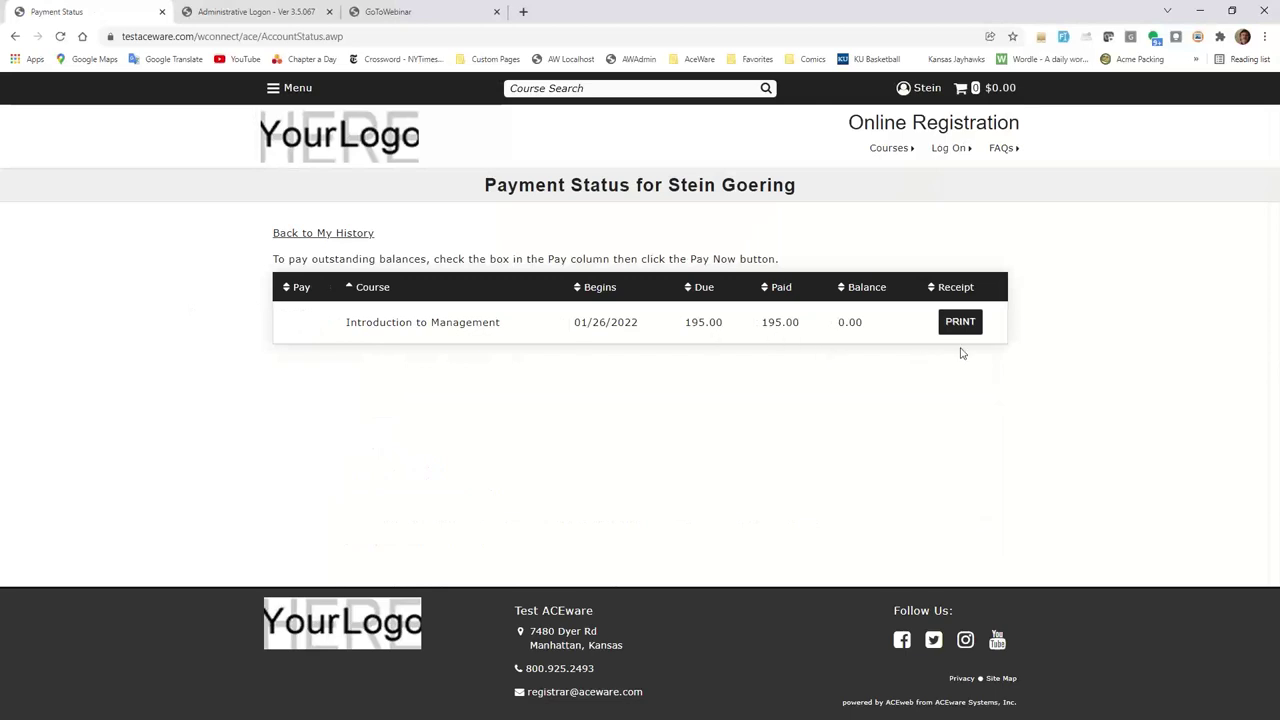
click(335, 234)
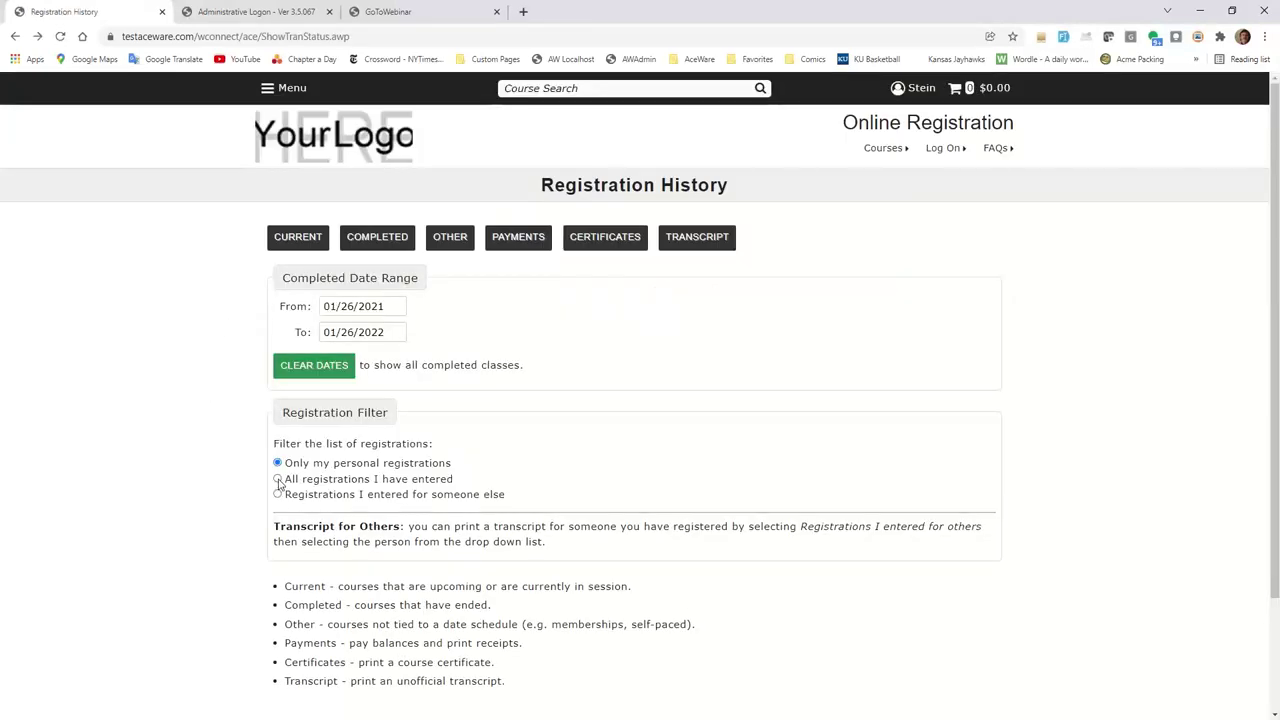
Filter to all registrations you entered, view their payment status and PDF receipt, then return to history.
click(278, 480)
click(524, 248)
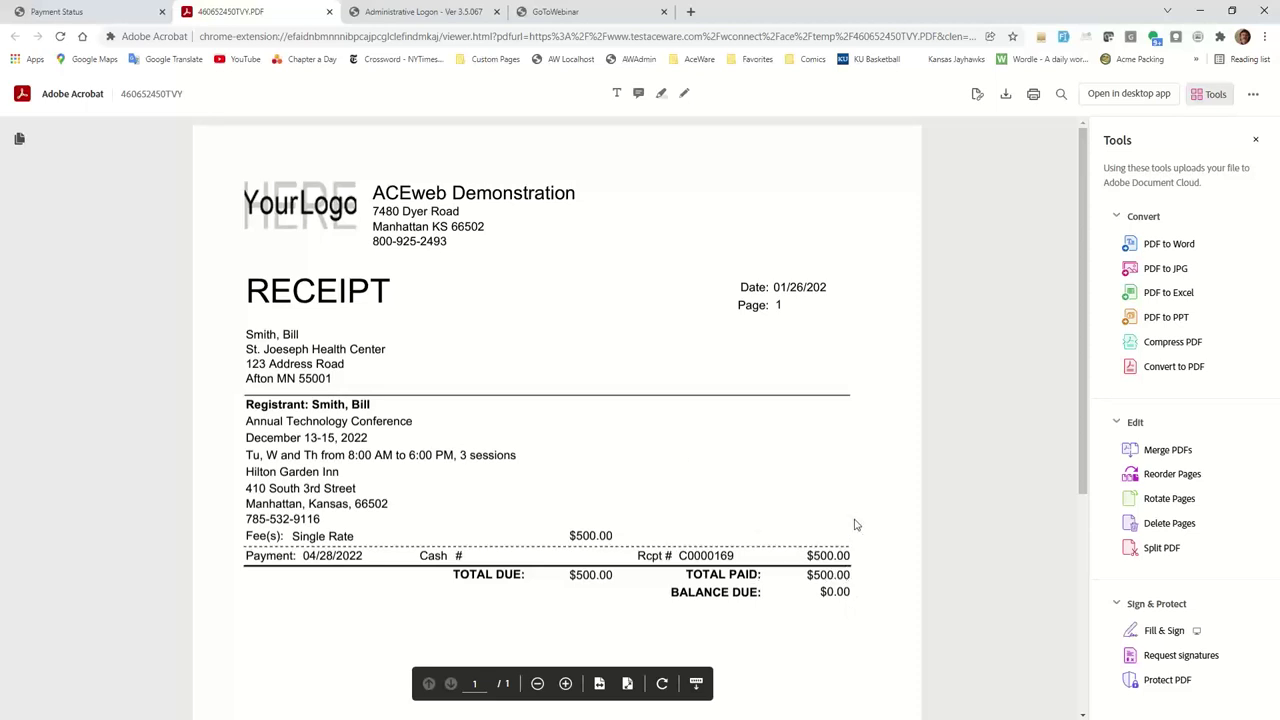
click(329, 11)
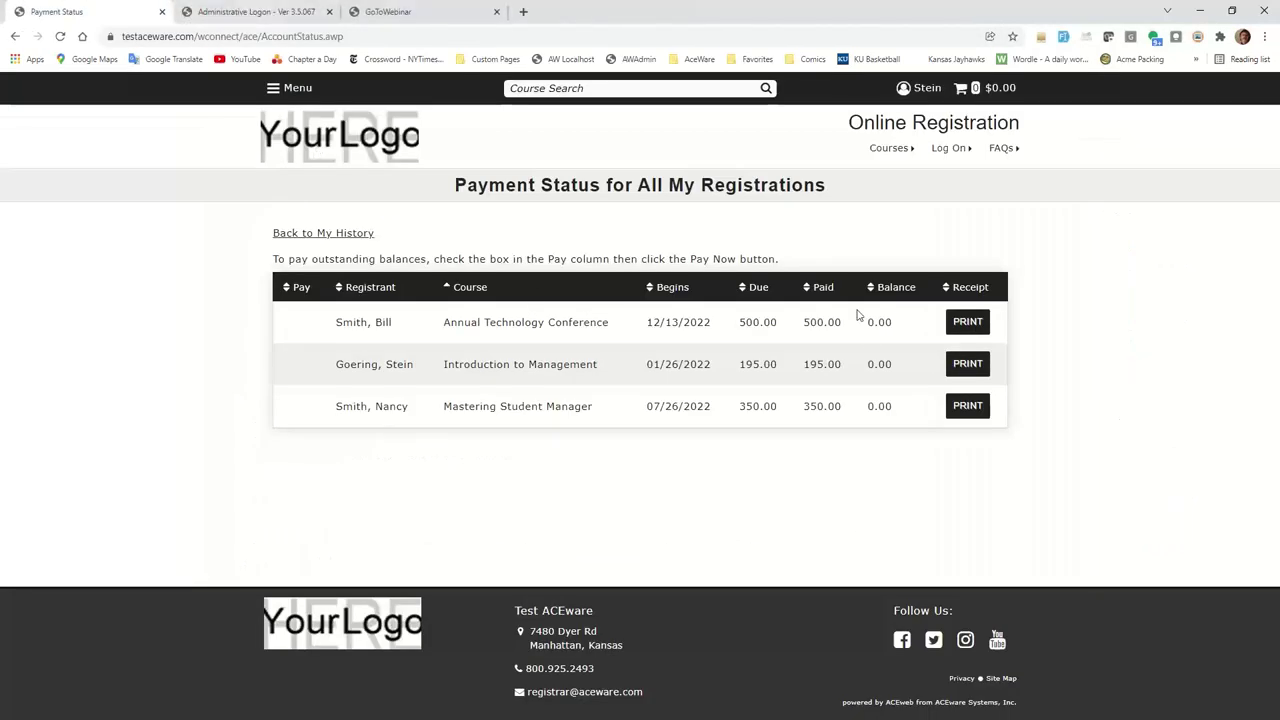
click(309, 240)
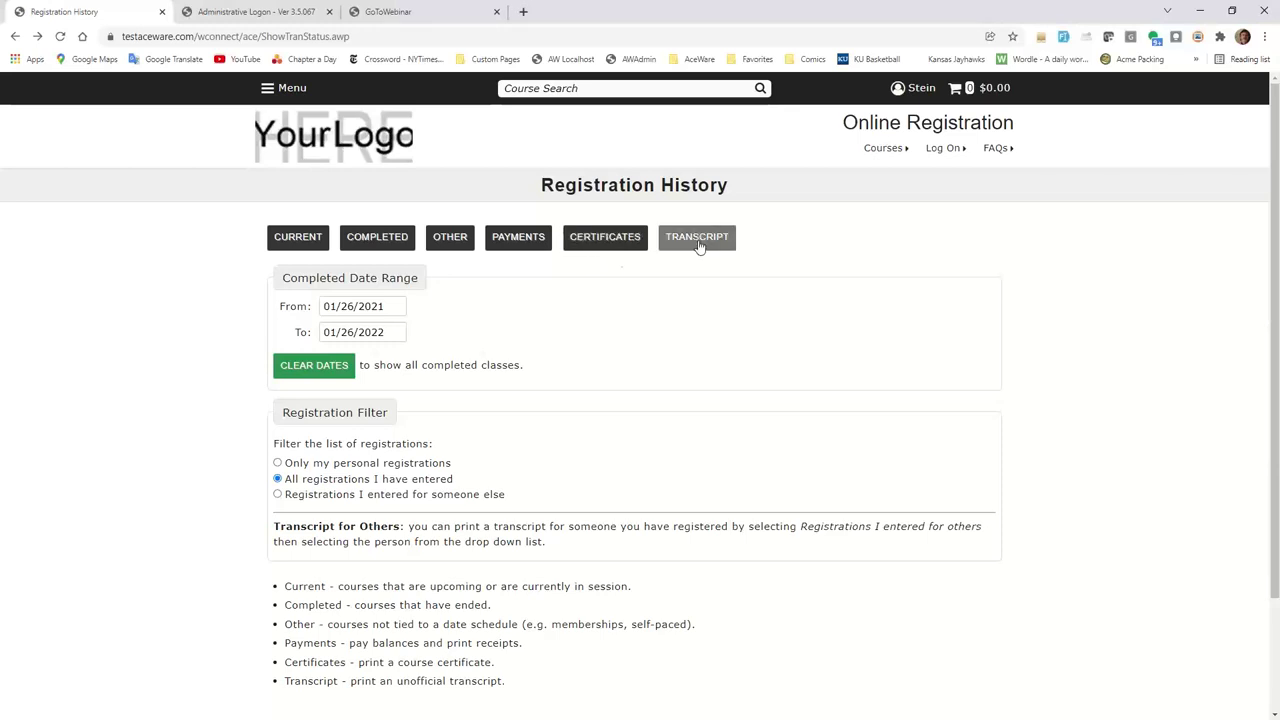
View and close a course certificate PDF, then view and close your unofficial transcript PDF.
click(607, 243)
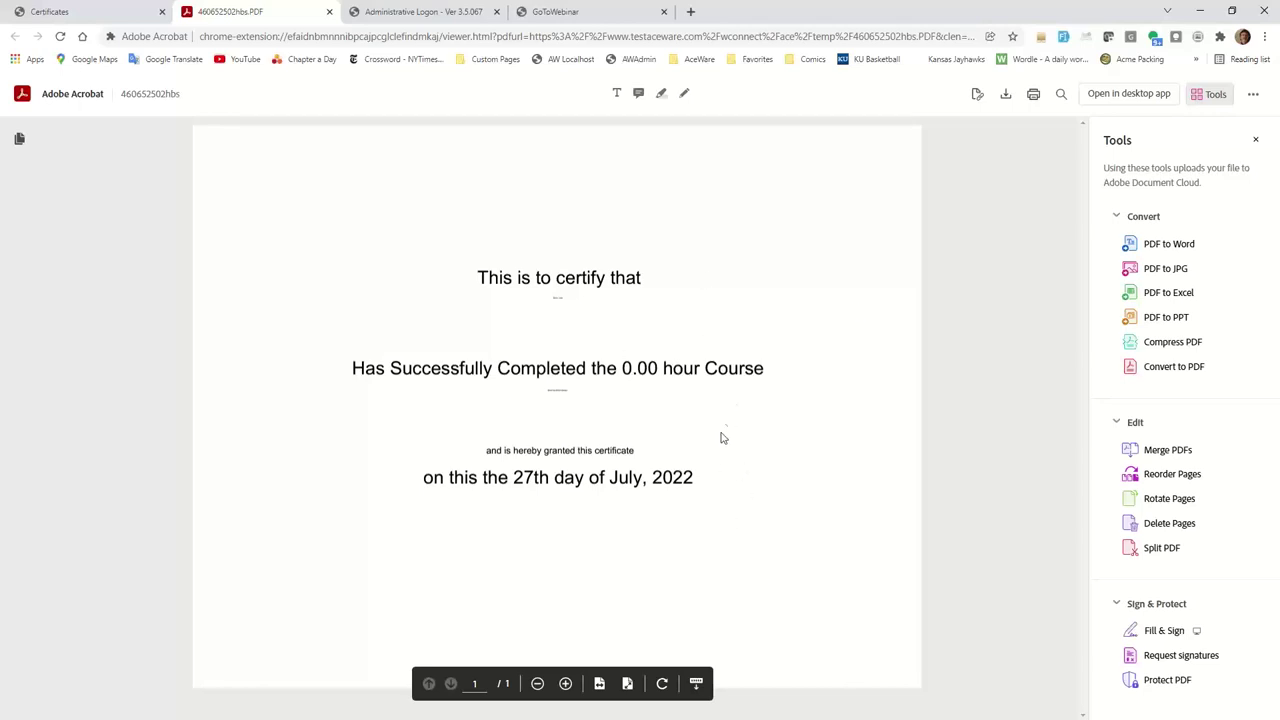
click(329, 12)
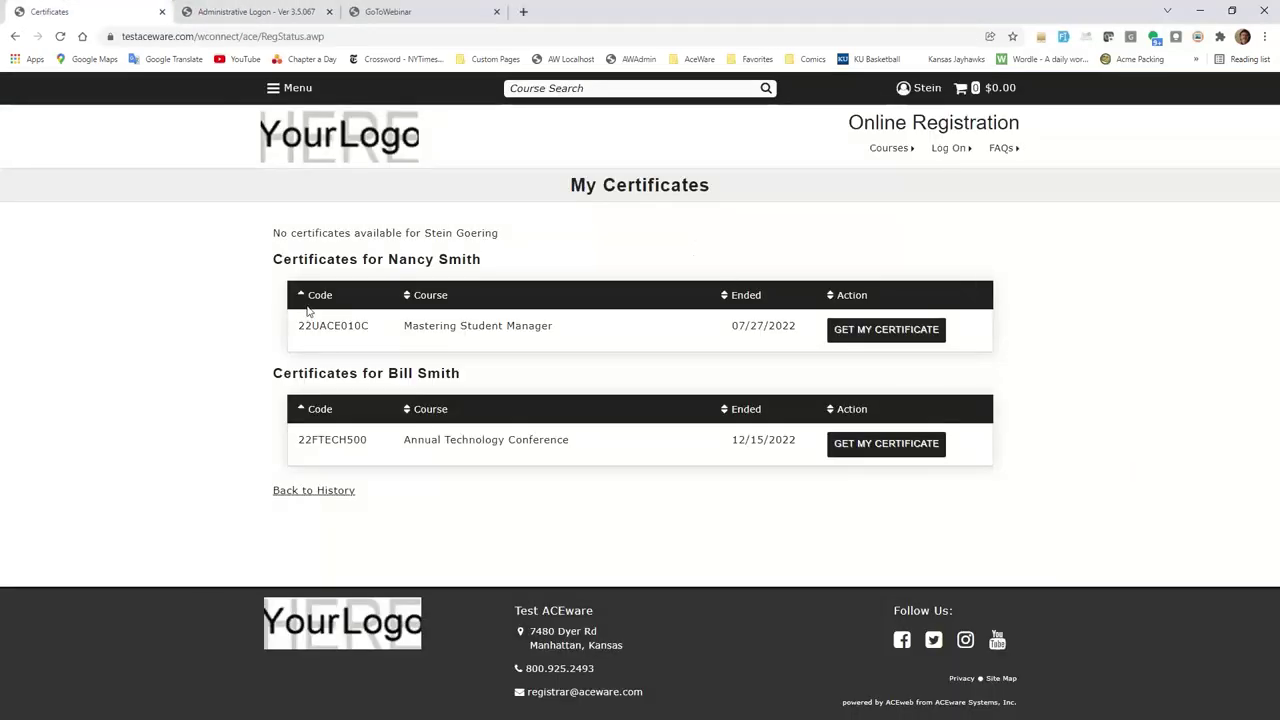
click(310, 489)
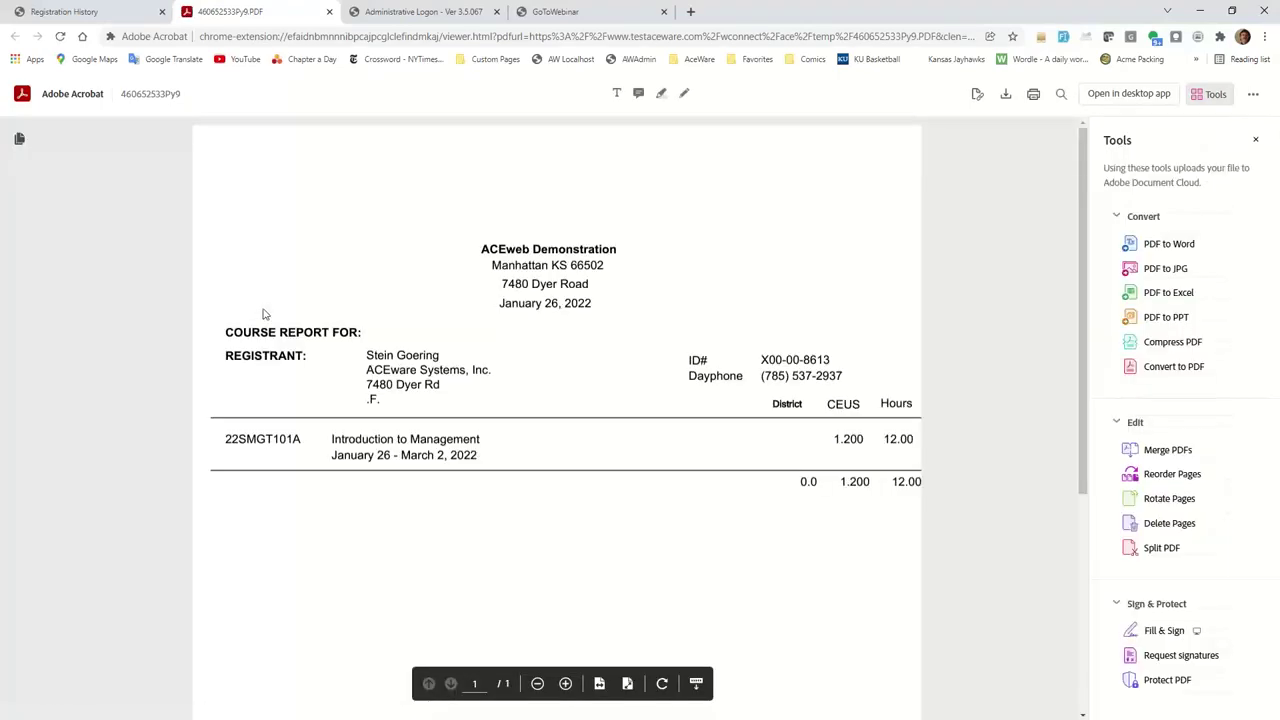
click(329, 12)
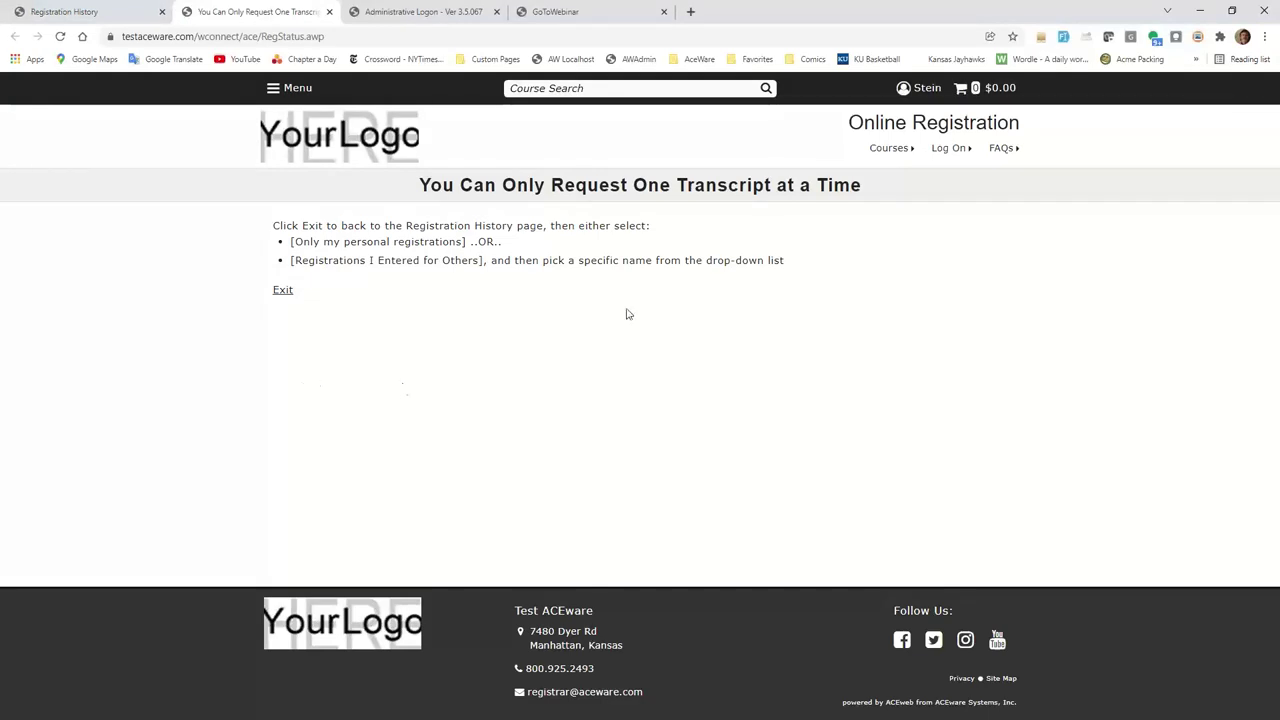
Filter to 'Registrations I entered for someone else' and pick the first person to open their transcript.
click(283, 291)
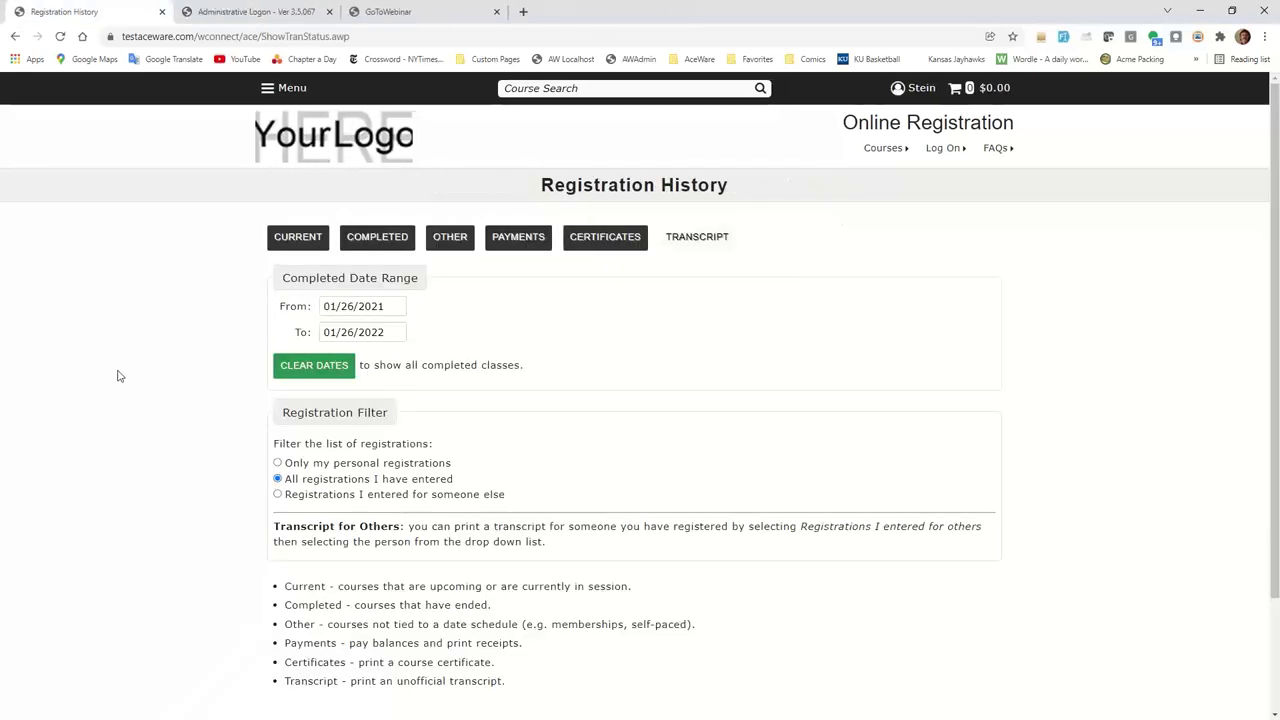
click(277, 494)
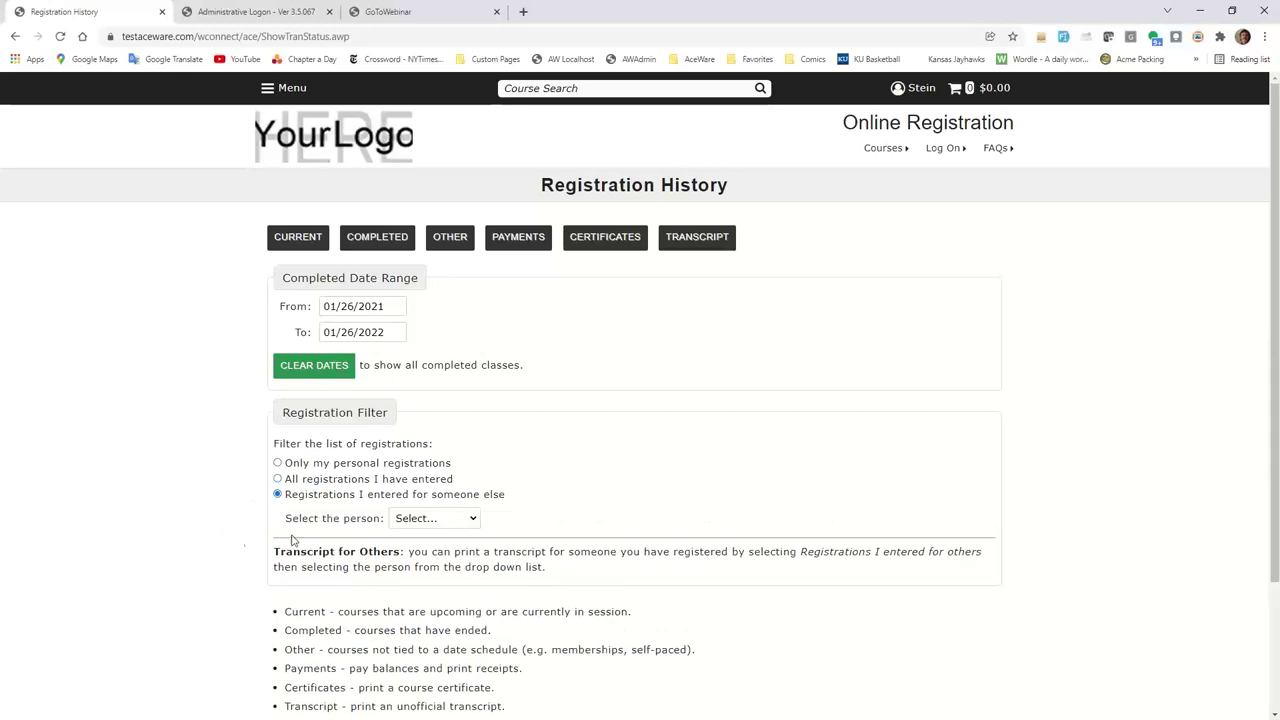
click(472, 522)
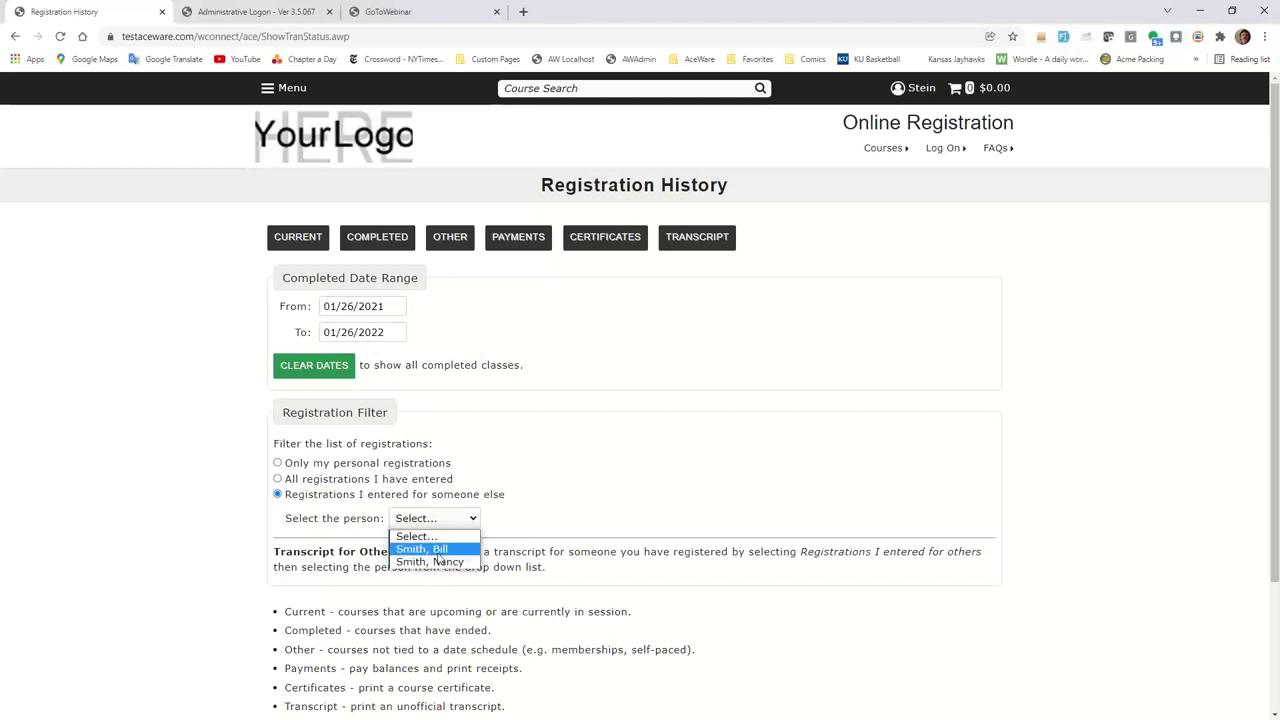
click(438, 552)
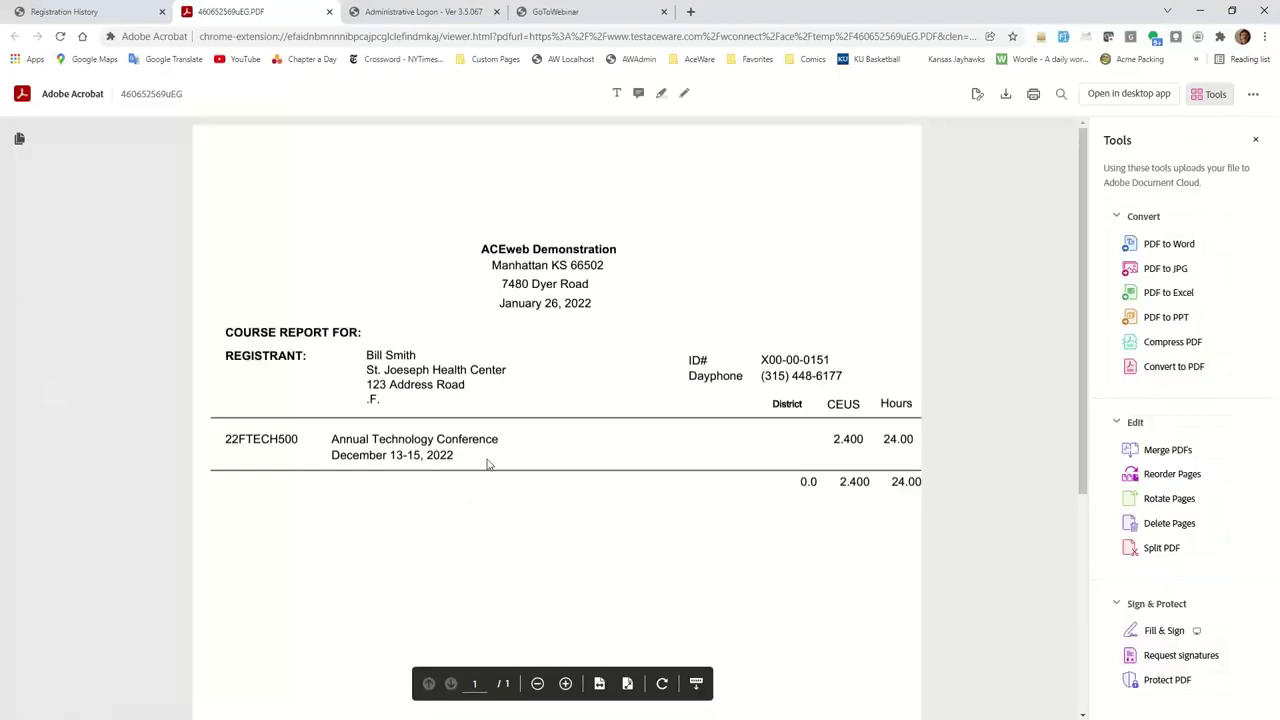
Close the other person's transcript and choose 'Only my personal registrations' on Registration History.
click(329, 12)
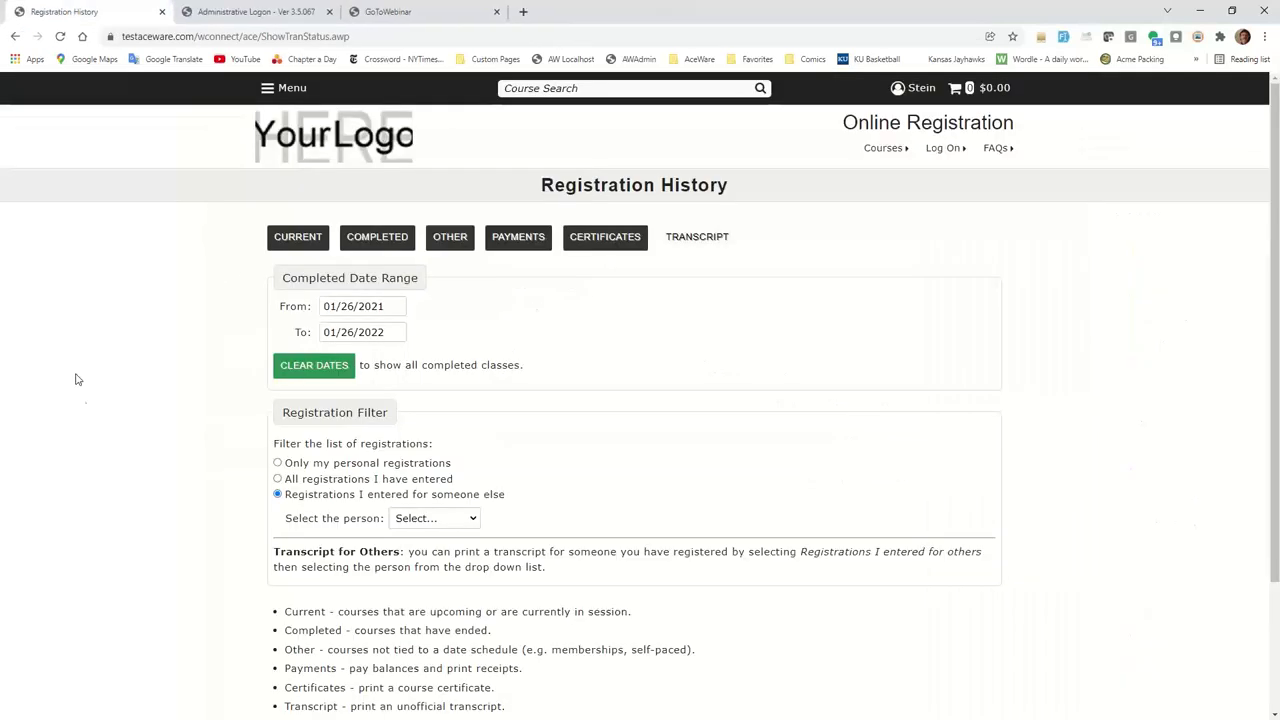
click(277, 463)
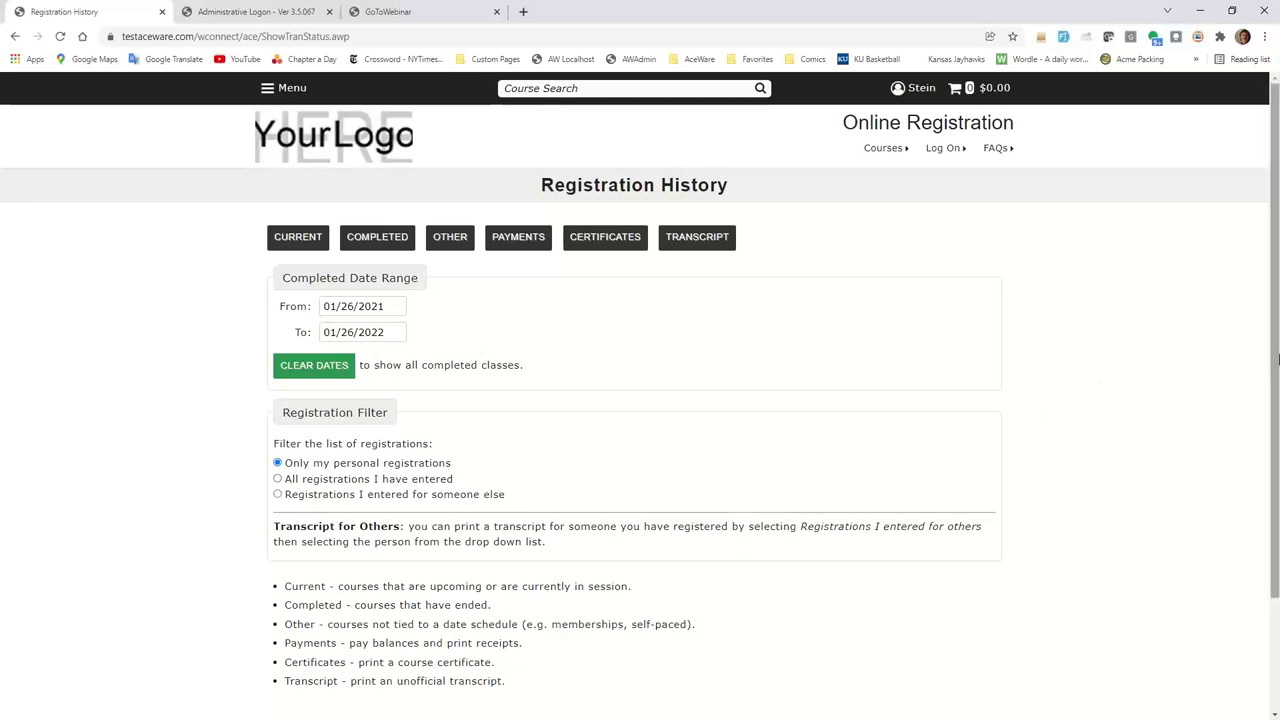
From All Courses, open the 04/11/22 Processing Credit Cards in Student Manager and ACEweb course page.
click(270, 89)
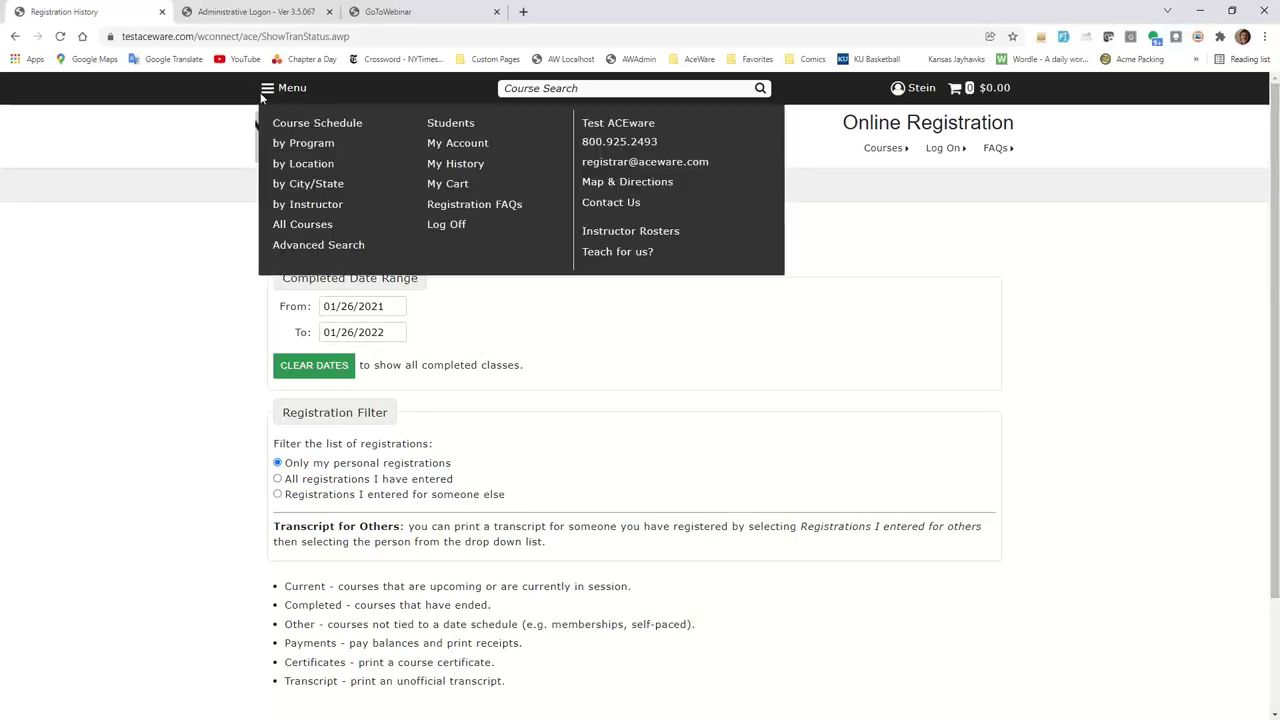
click(300, 226)
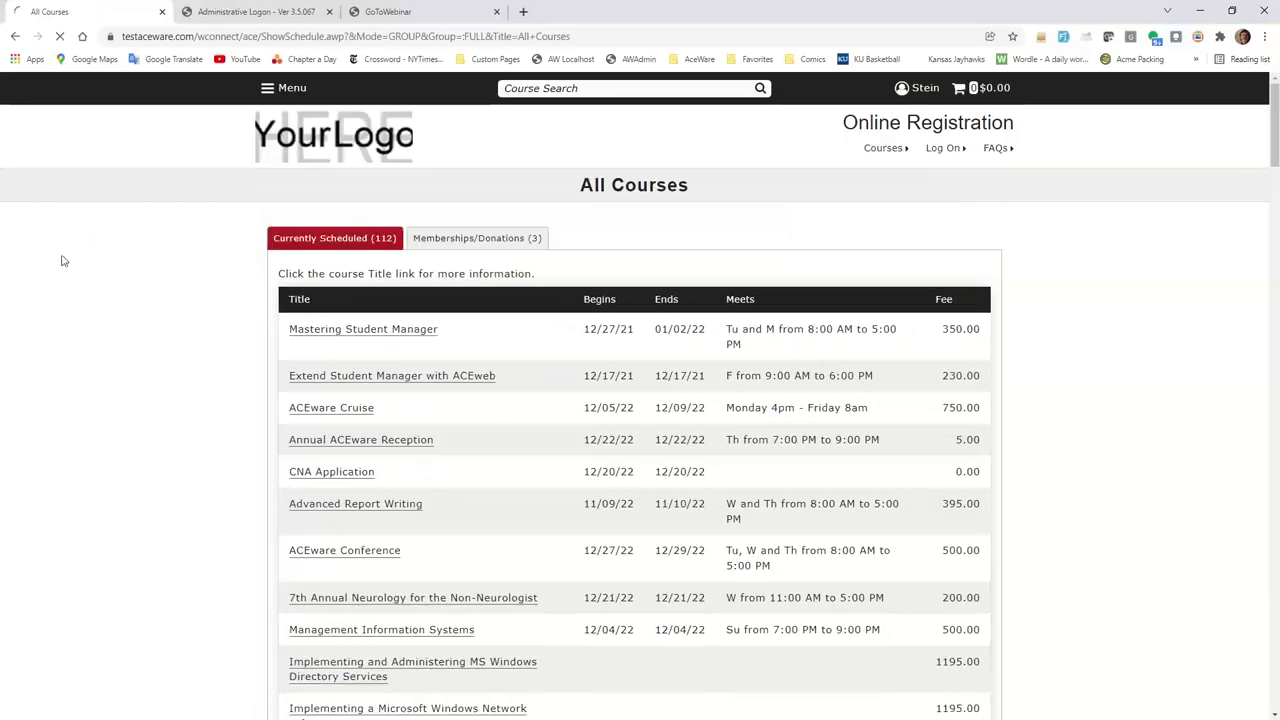
scroll(136, 392, down, 1)
scroll(136, 392, down, 15)
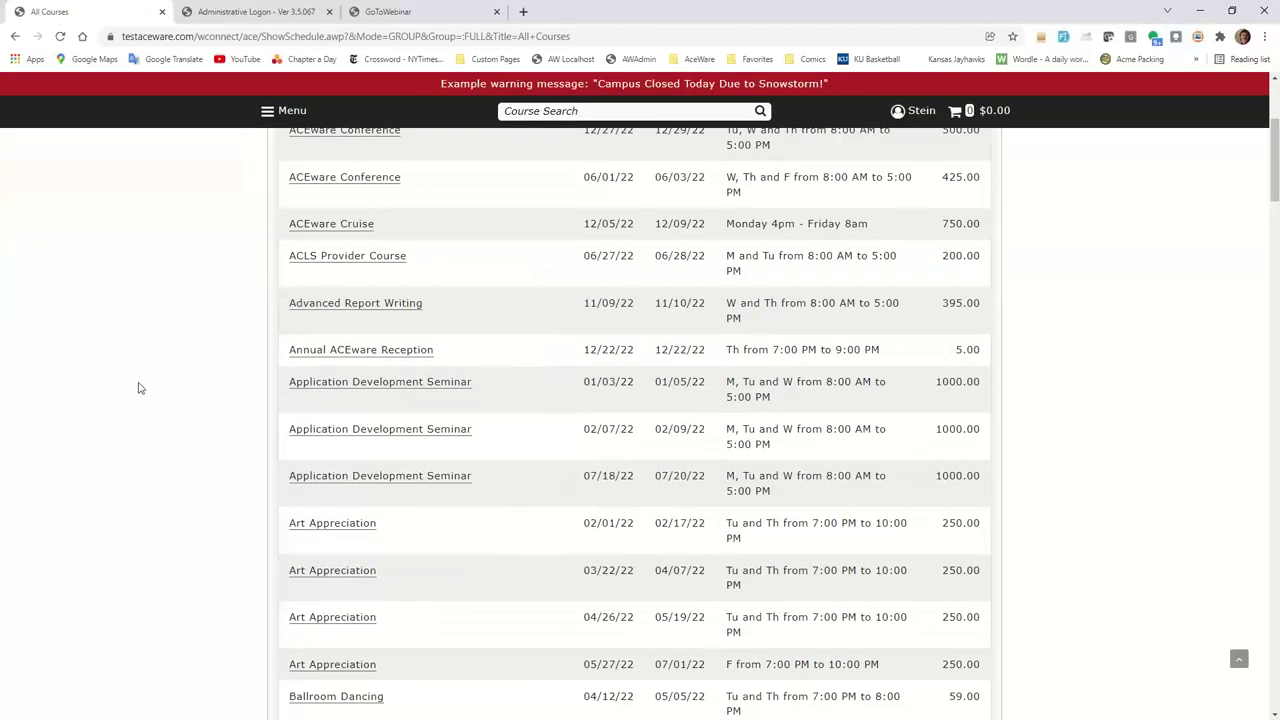
scroll(147, 368, down, 20)
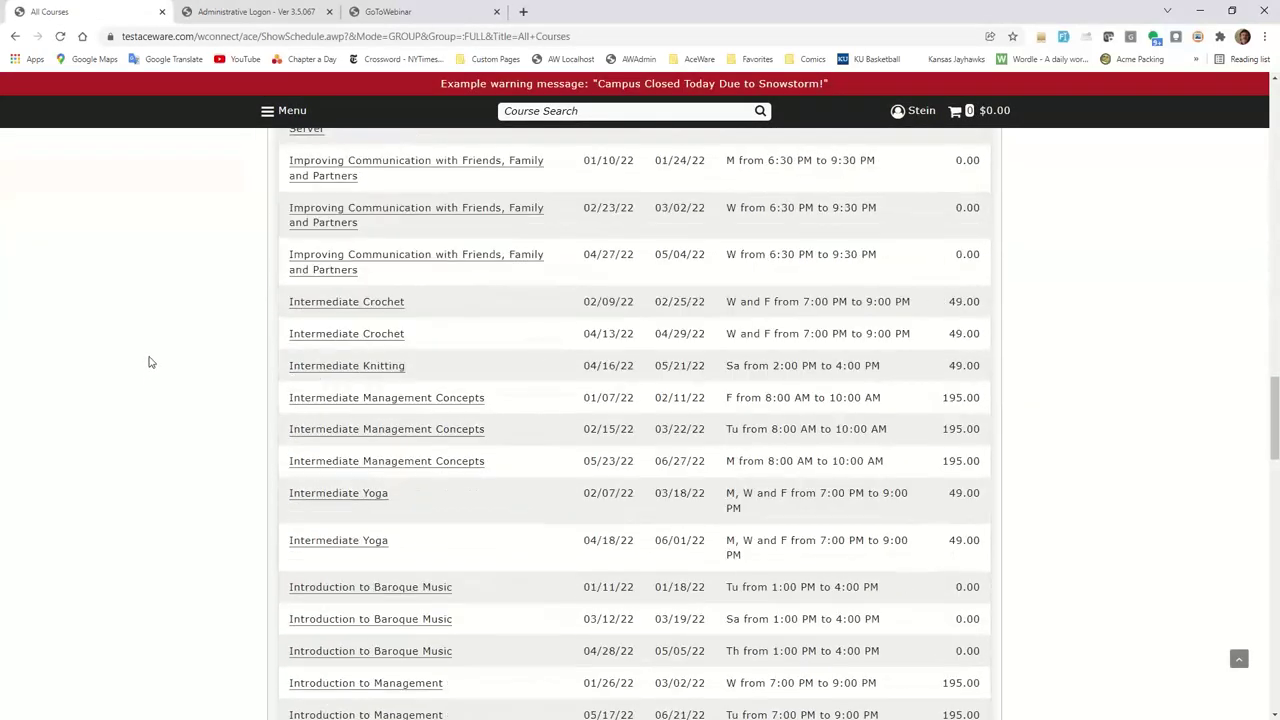
scroll(152, 367, down, 3)
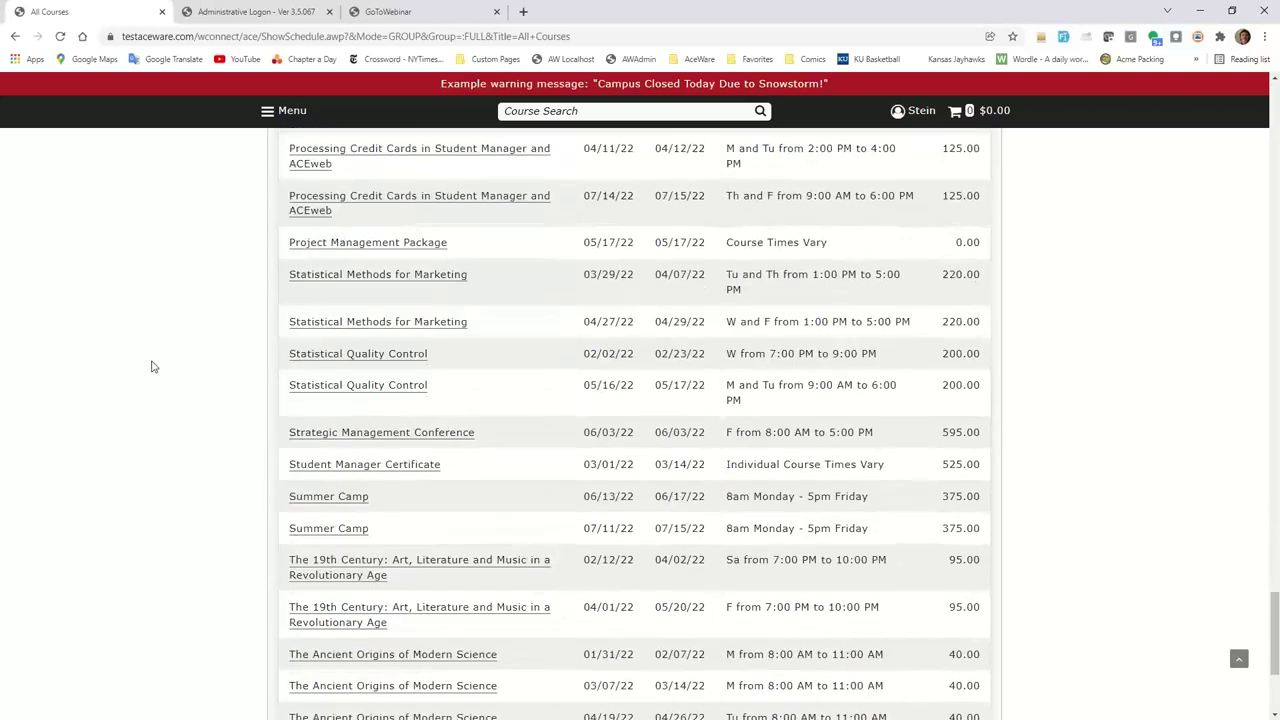
scroll(150, 368, up, 3)
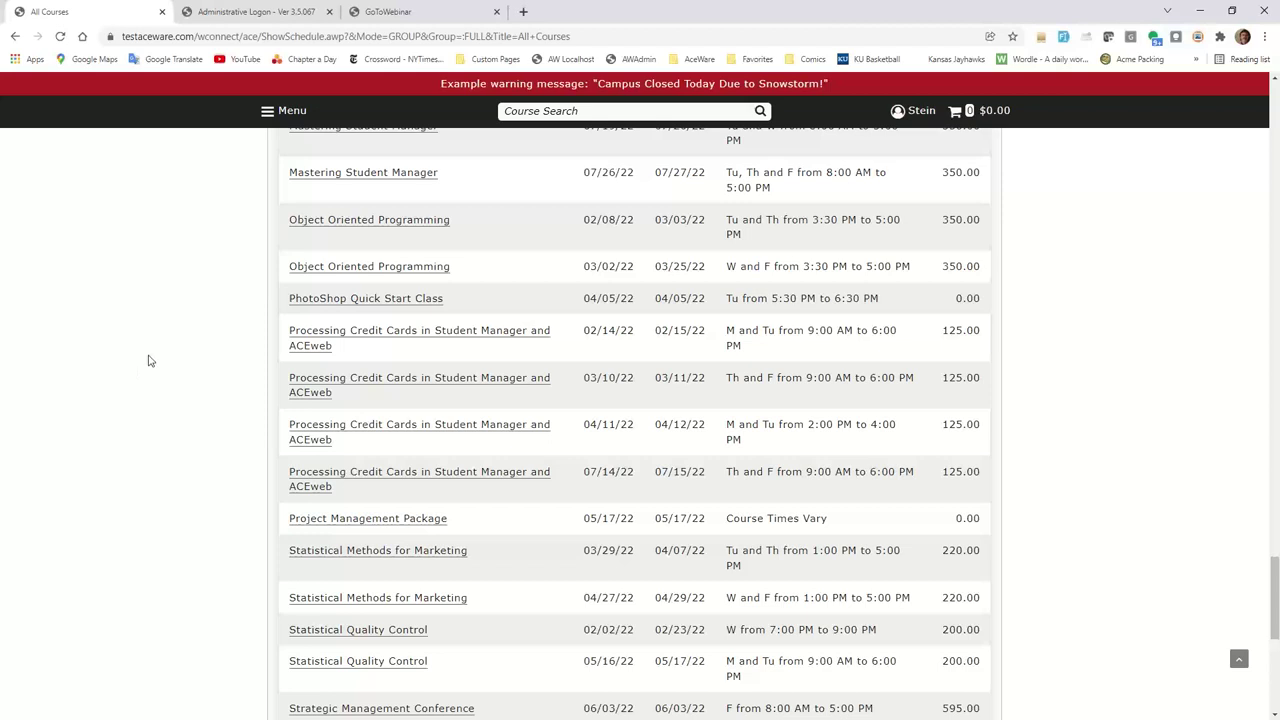
click(502, 438)
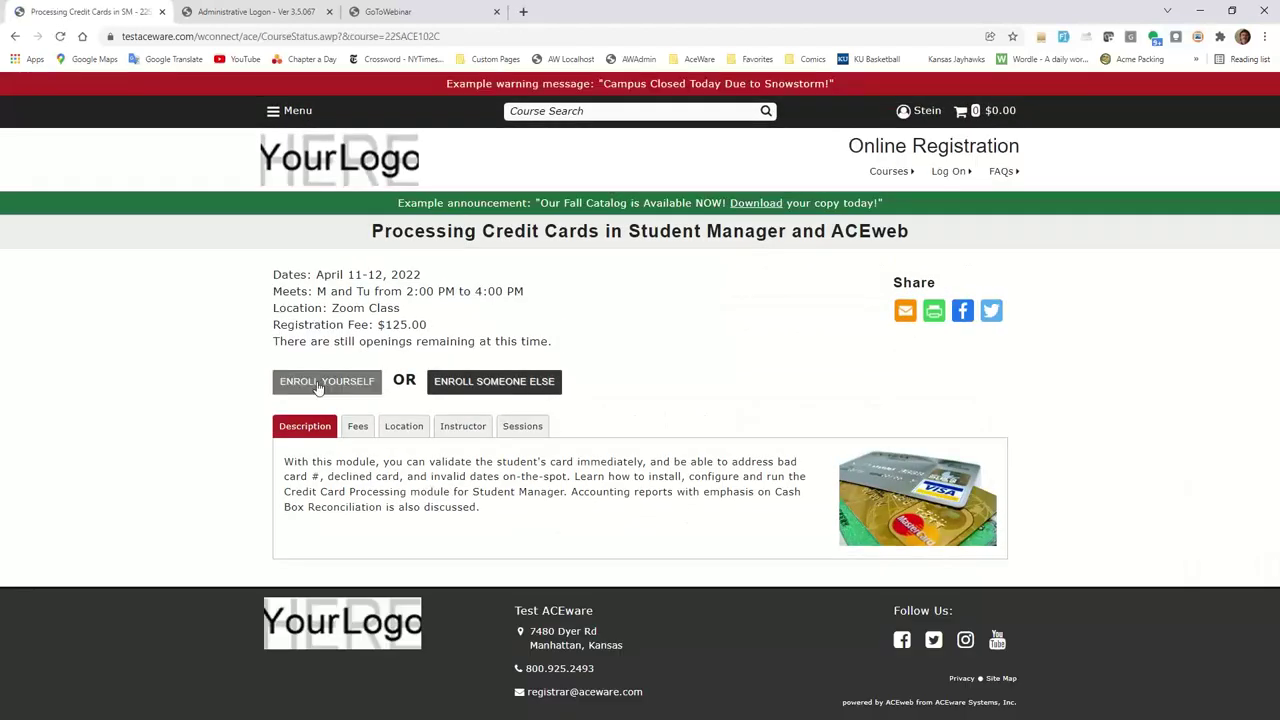
Enroll yourself in Processing Credit Cards, with the $125.00 Registration Fee selected in the Enrollment Cart.
click(318, 386)
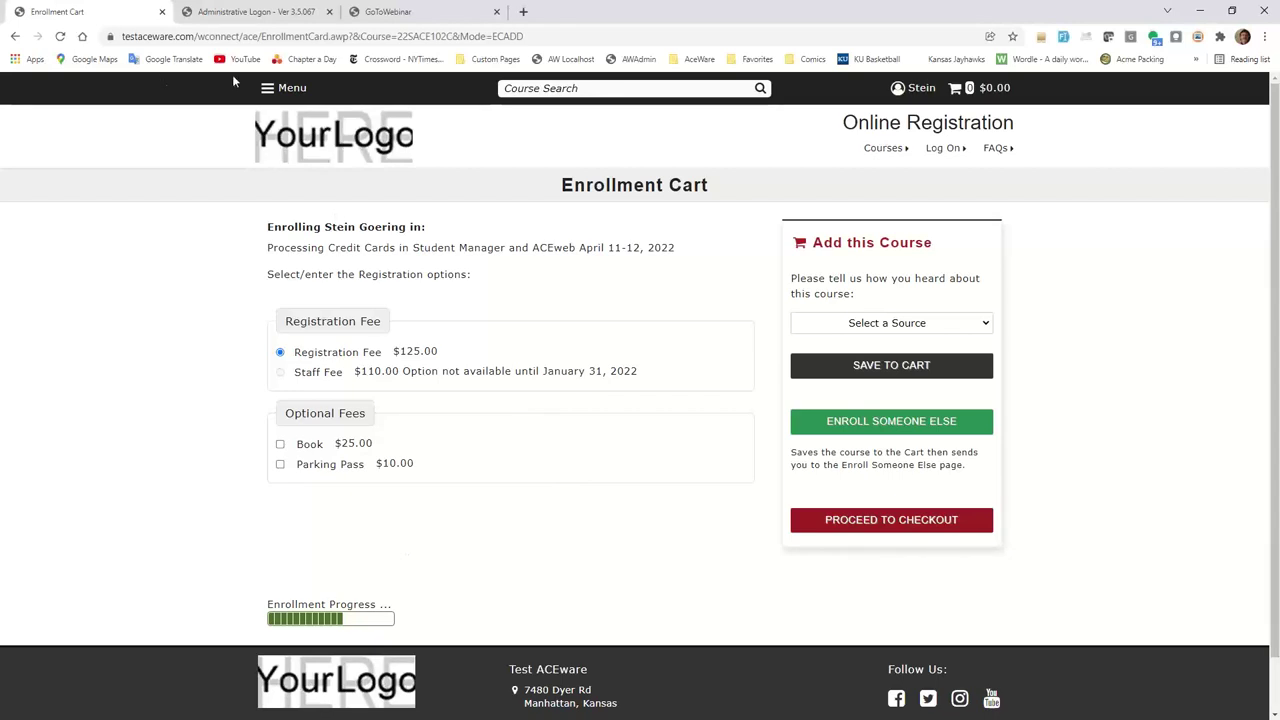
click(290, 90)
Enroll yourself in the 2022 ACEclub Membership from the Memberships program and save it to the cart at $10.00.
click(268, 89)
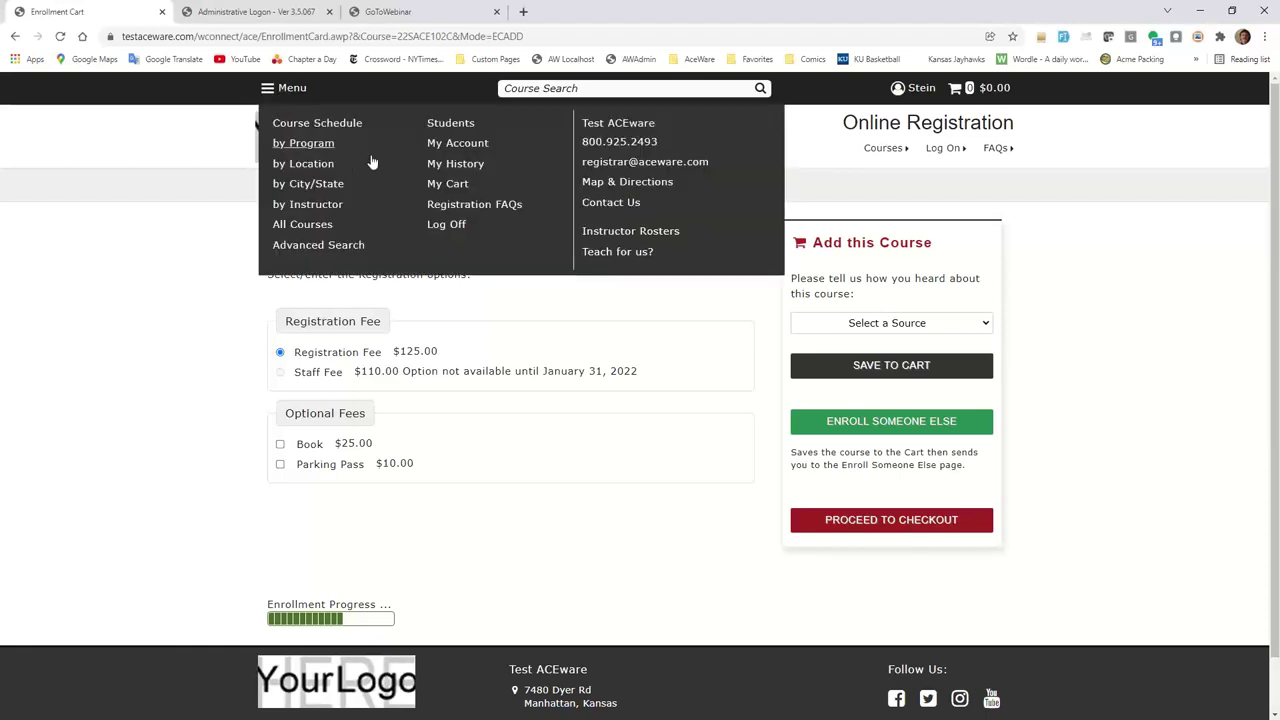
click(292, 145)
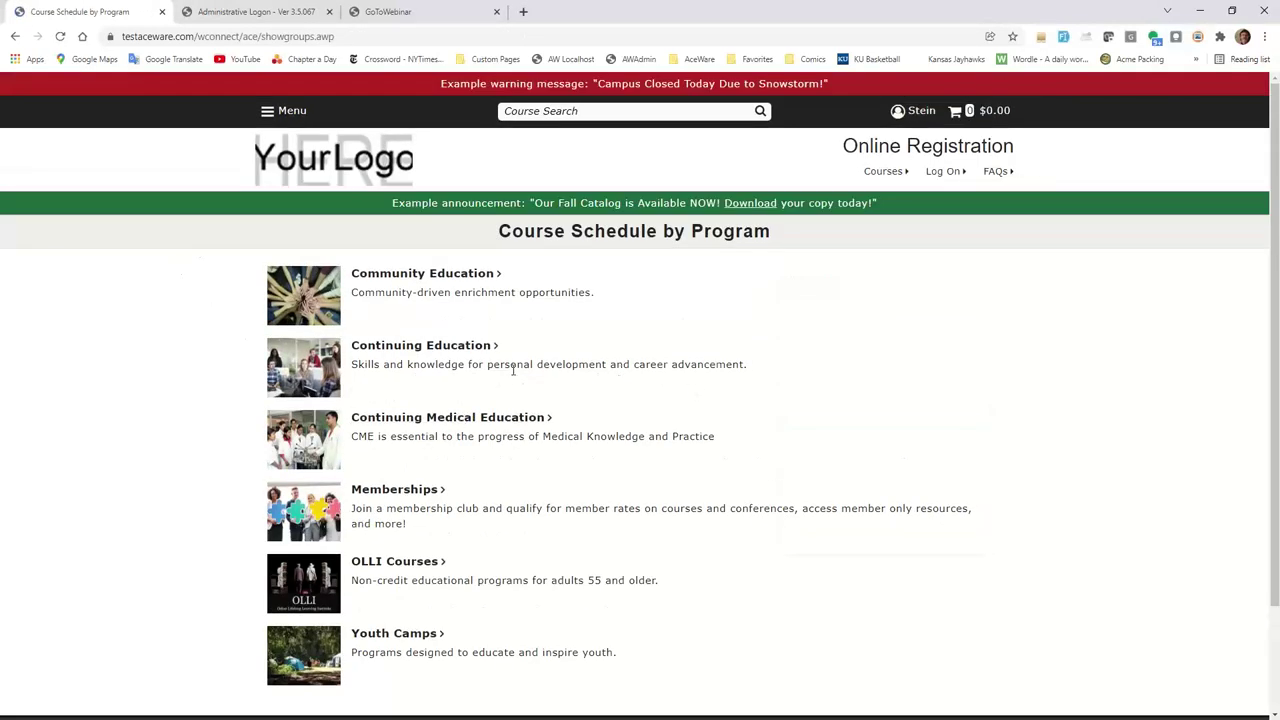
click(404, 492)
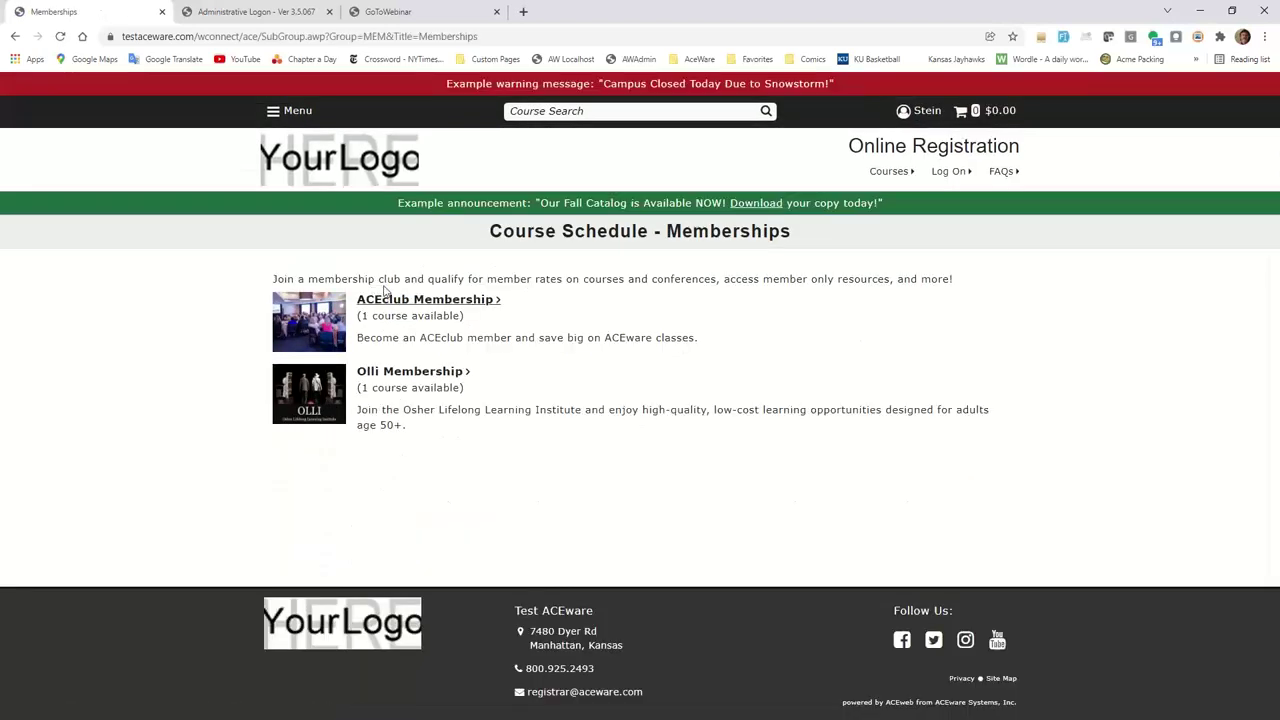
click(414, 308)
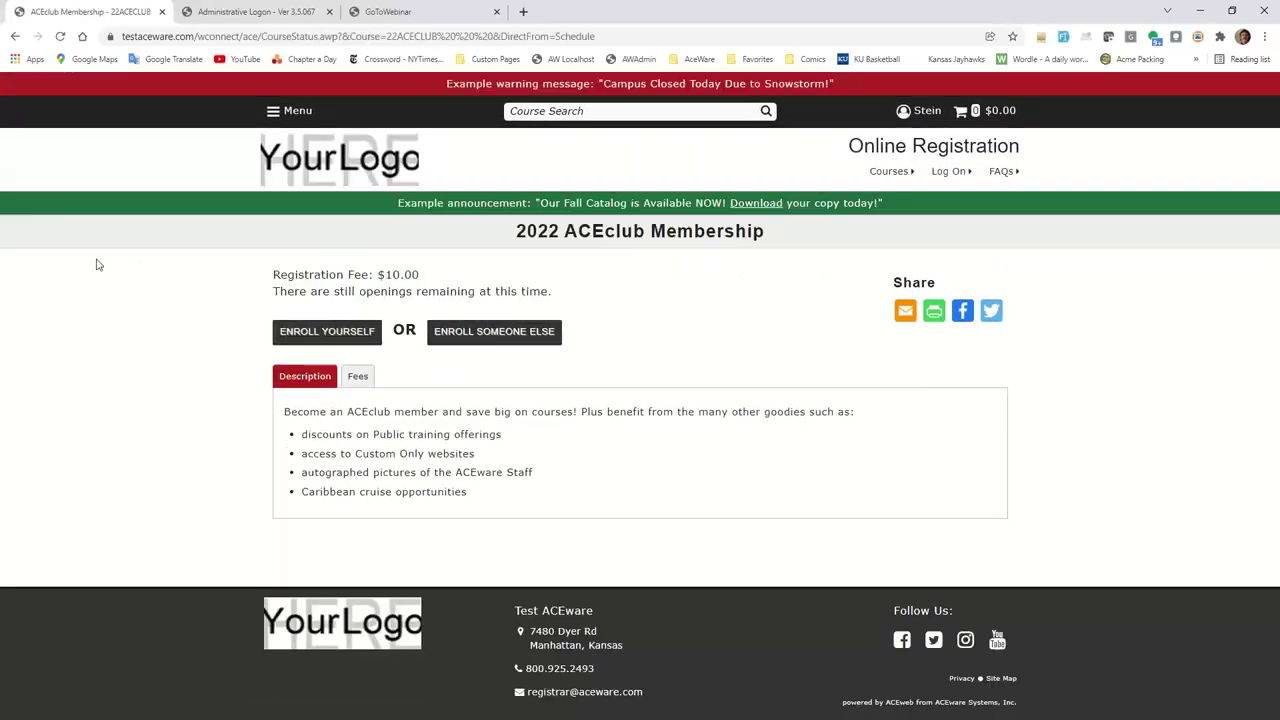
click(326, 333)
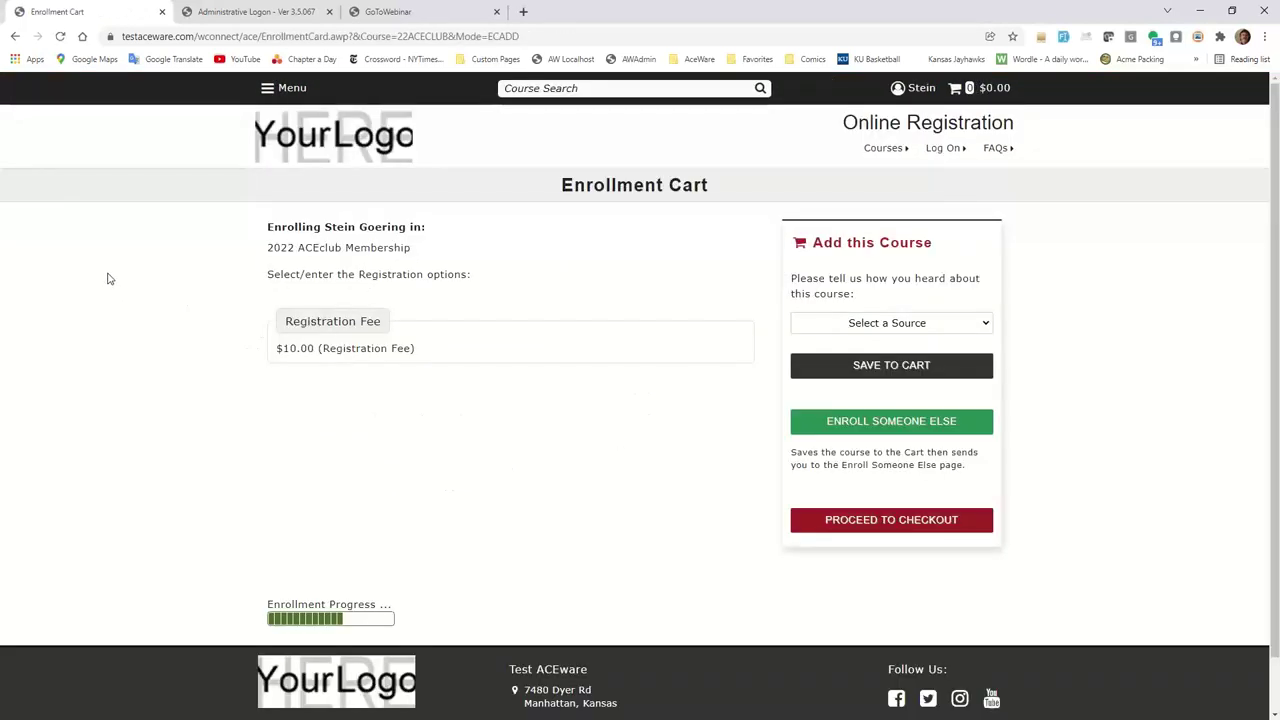
click(866, 367)
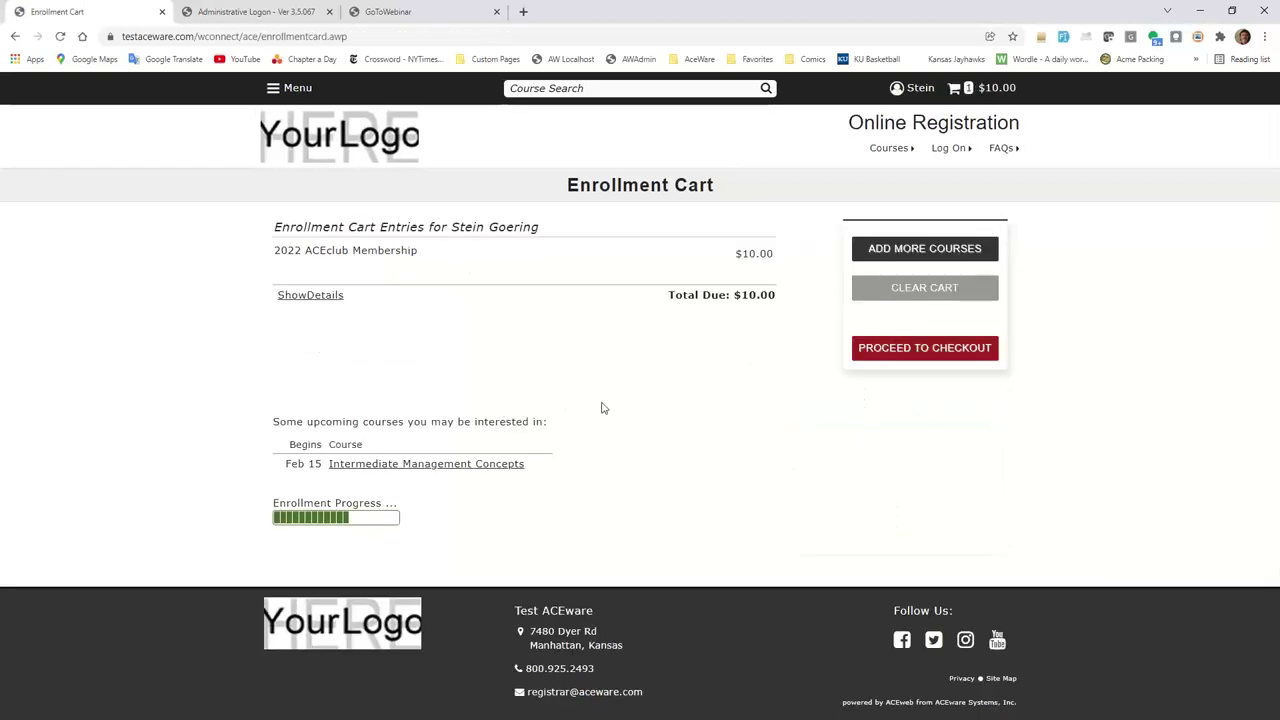
Browse for more courses and open the 02/08/22 Mastering Student Manager course ($350.00).
click(911, 249)
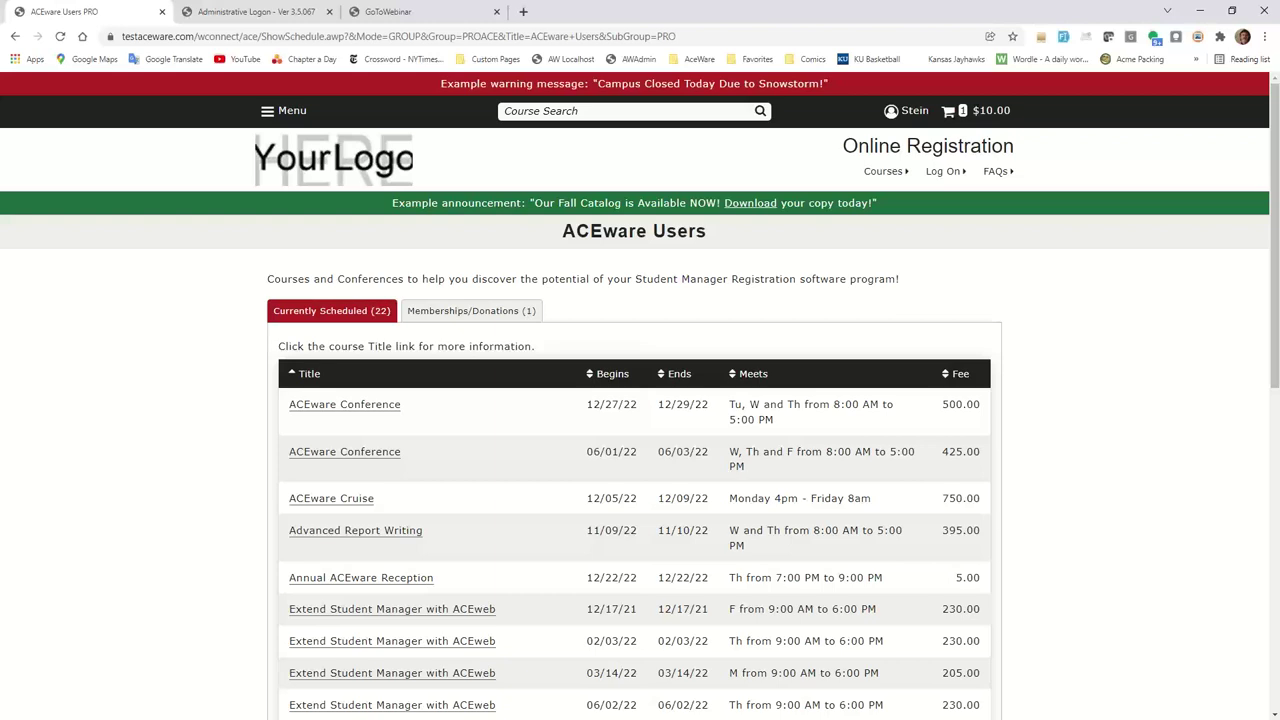
scroll(516, 535, down, 4)
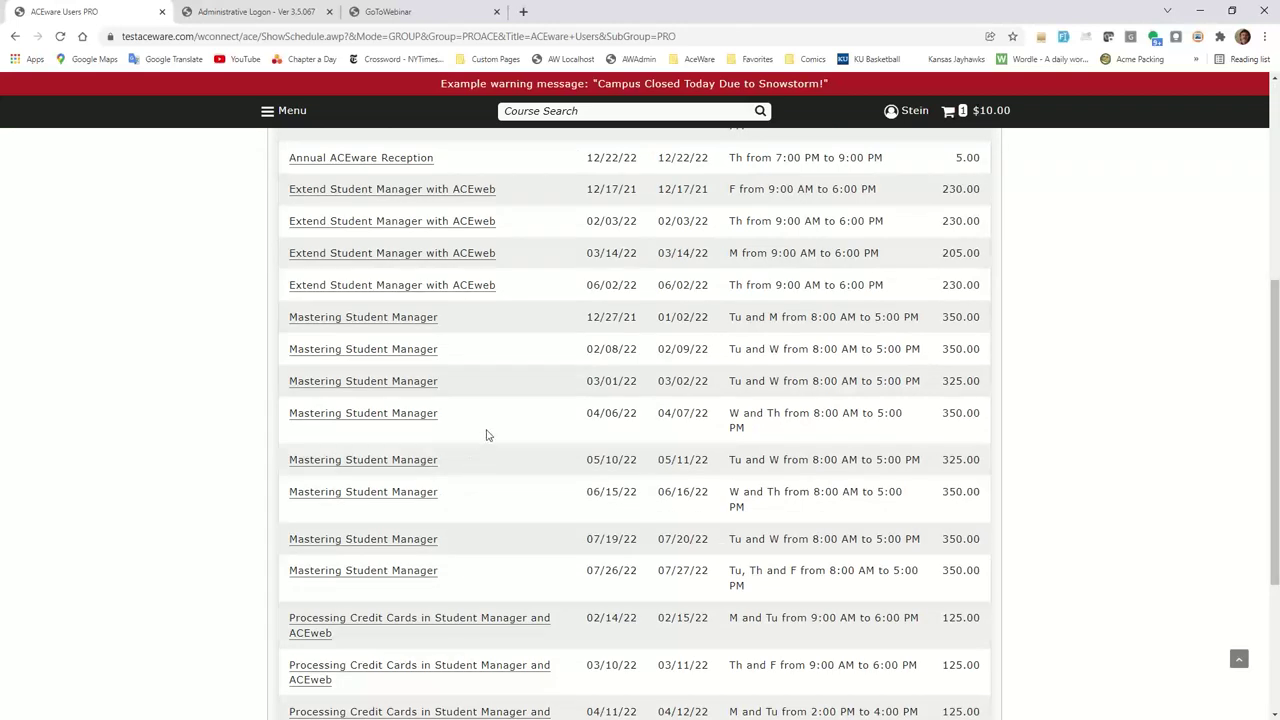
mouse_move(385, 350)
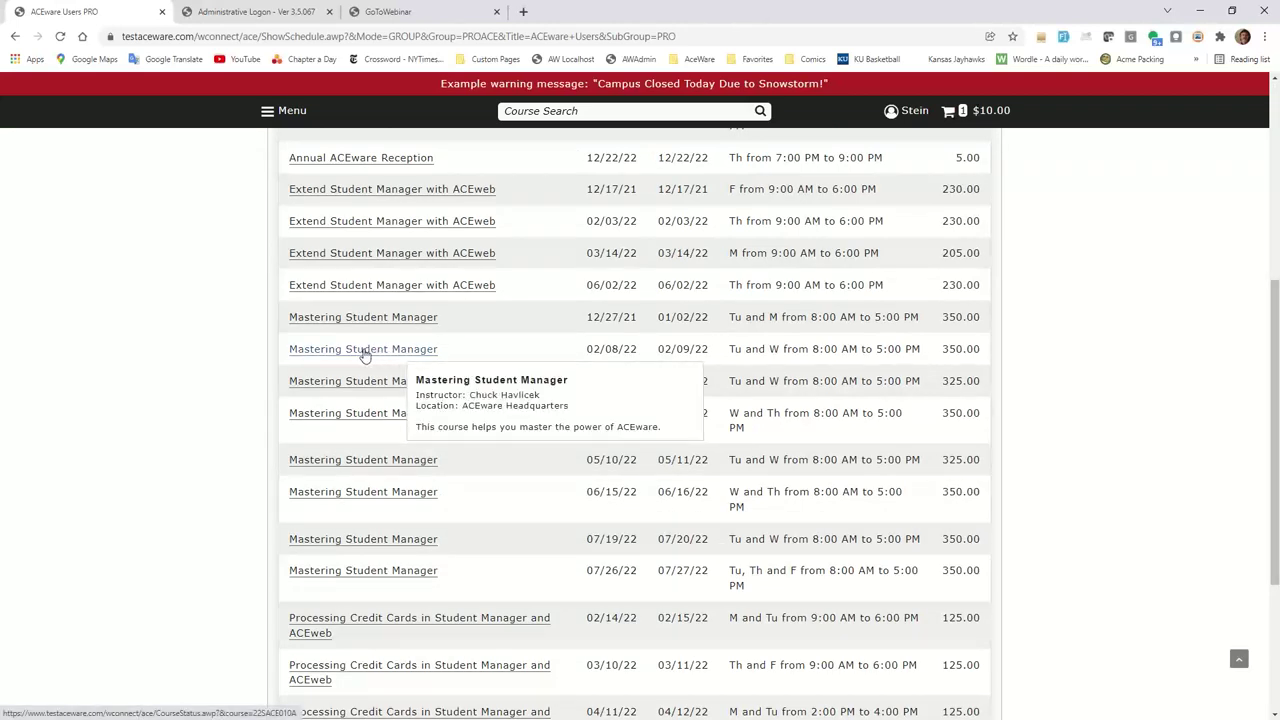
click(364, 352)
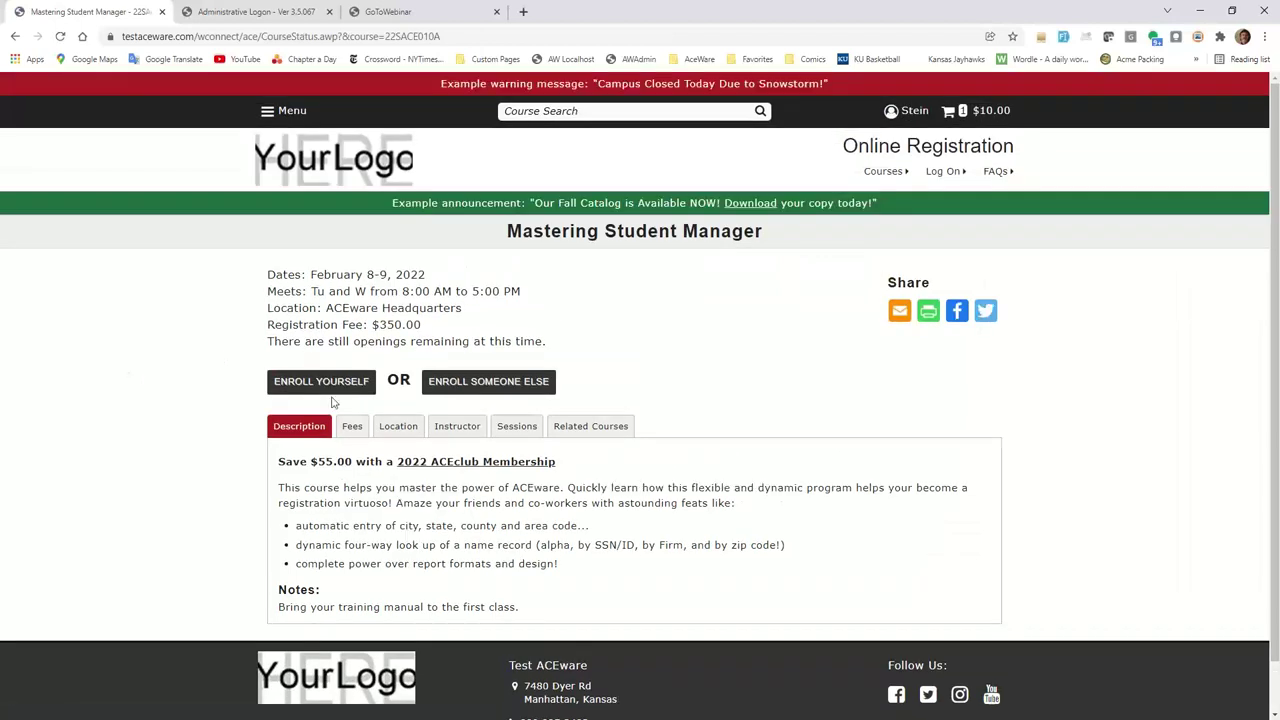
Start self-enrollment in the February 8–9 Mastering Student Manager course at the $295.00 member fee.
click(322, 386)
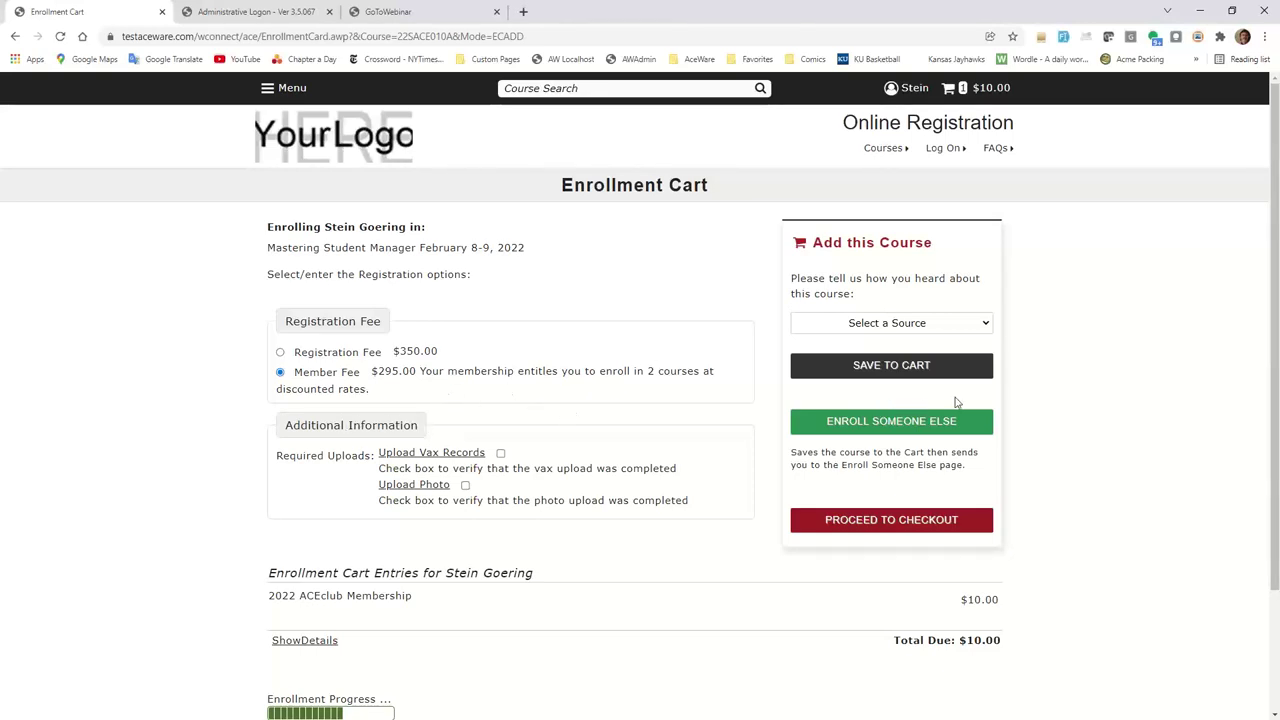
Try saving Mastering Student Manager to the cart, then tick the Upload Vax Records confirmation.
click(893, 369)
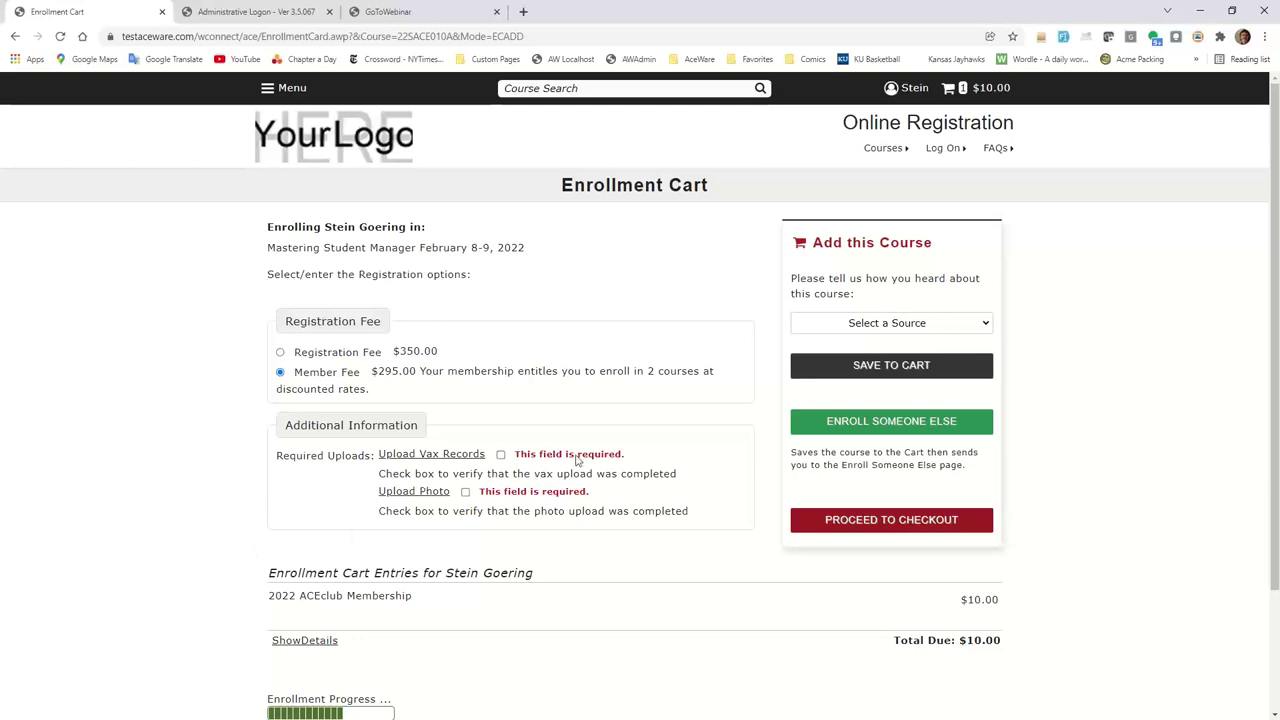
click(501, 455)
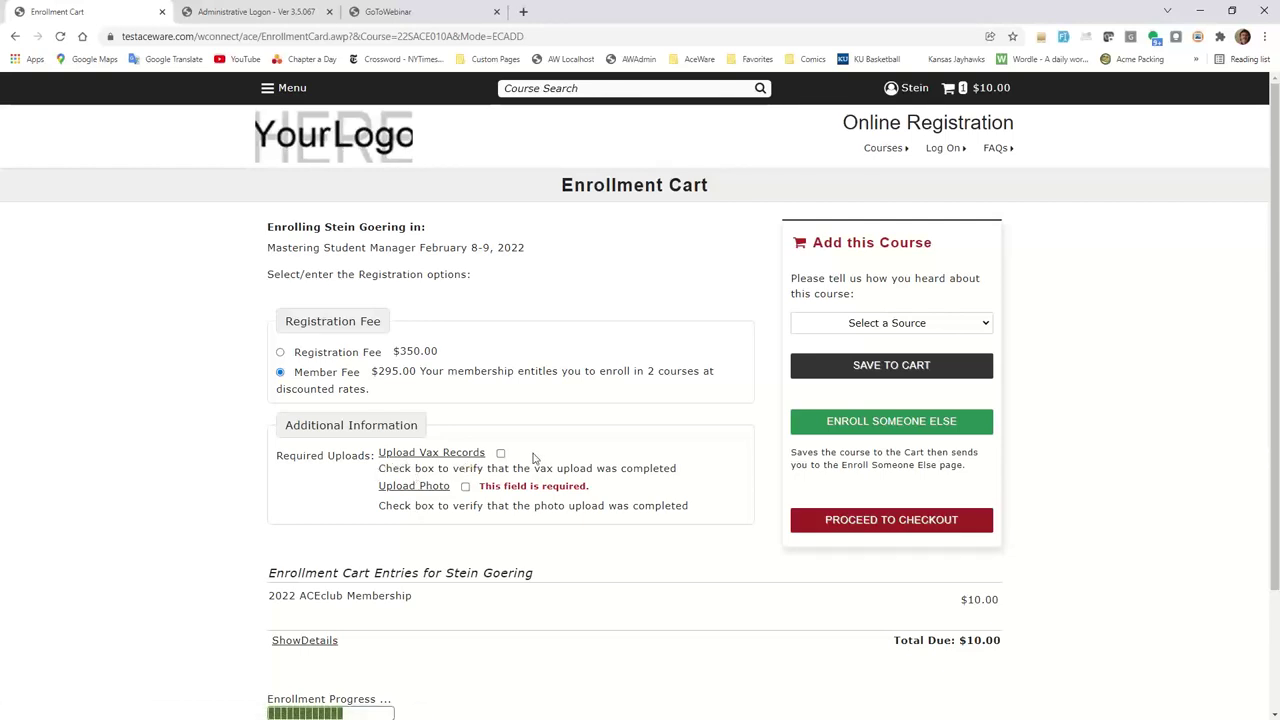
Upload Vax Records.doc as the vaccination records and return to the Mastering Student Manager enrollment card.
click(408, 457)
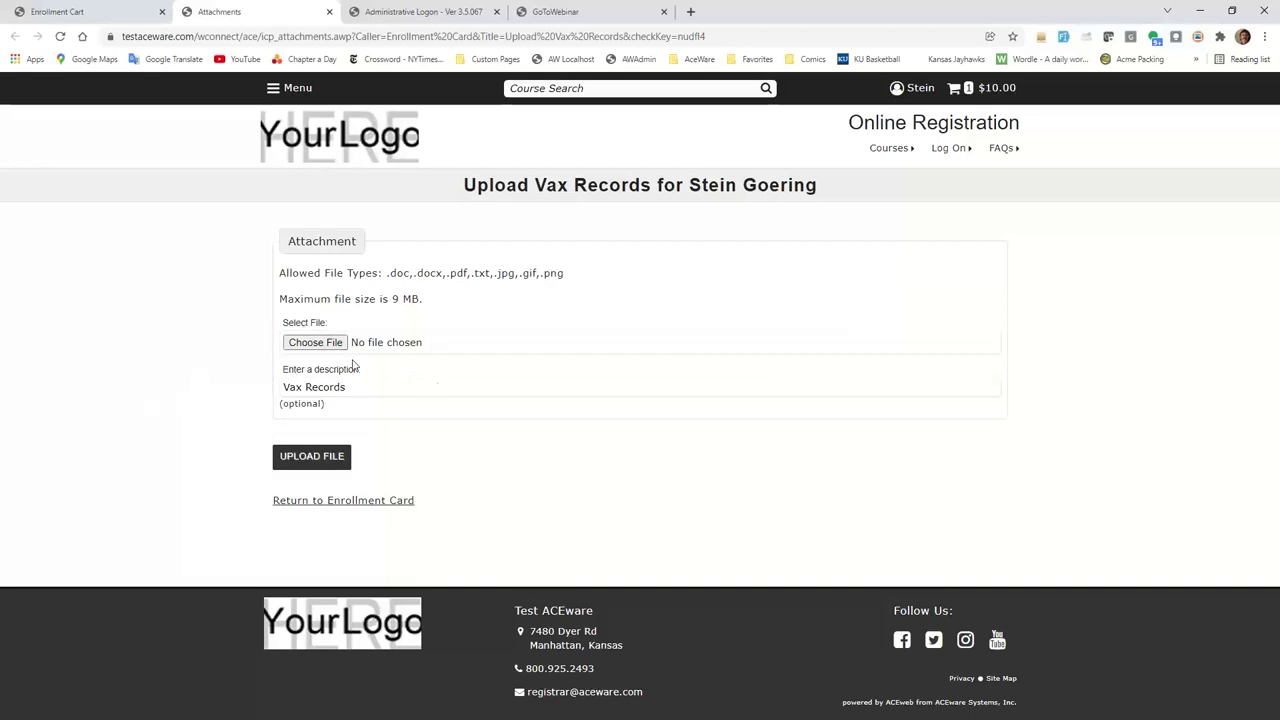
click(306, 345)
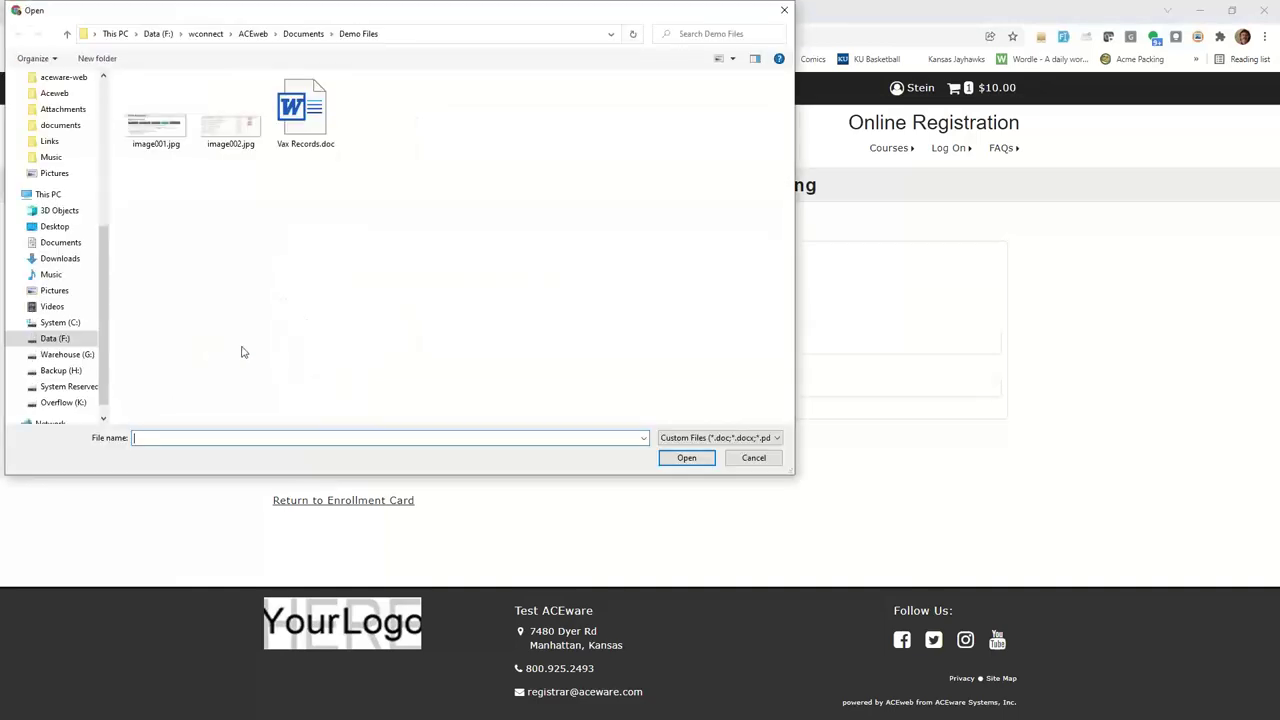
click(305, 112)
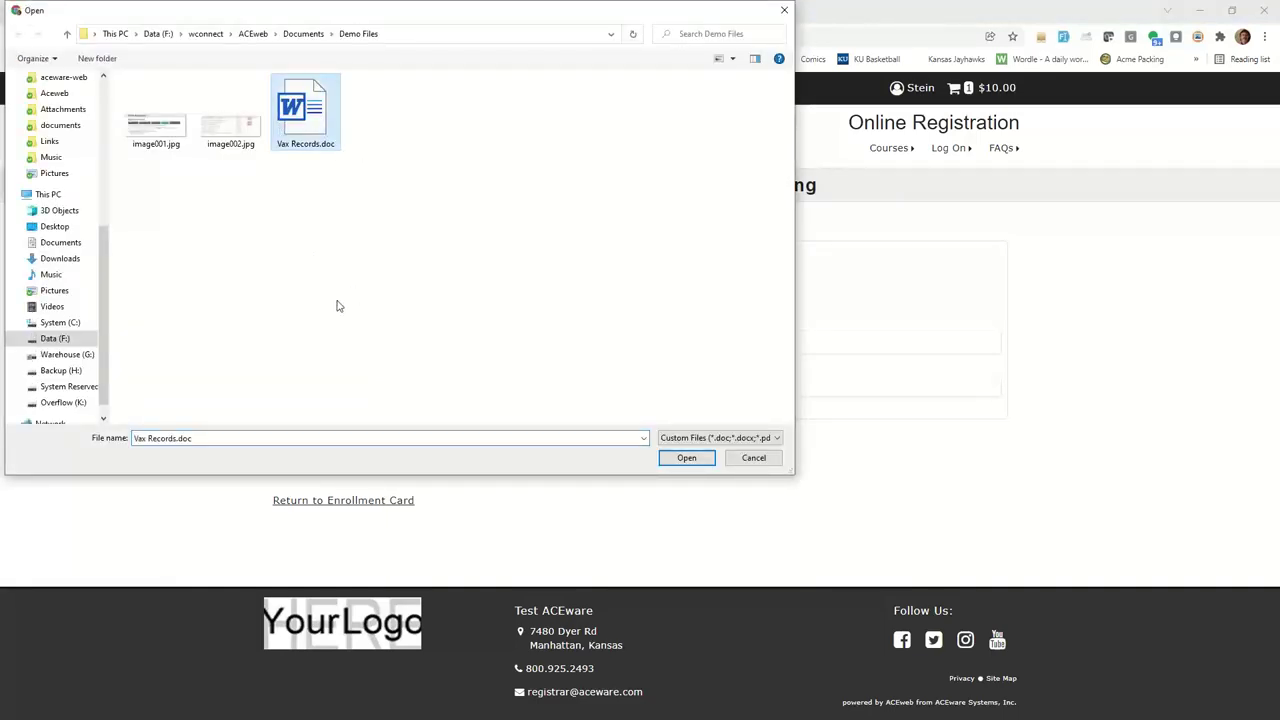
click(680, 459)
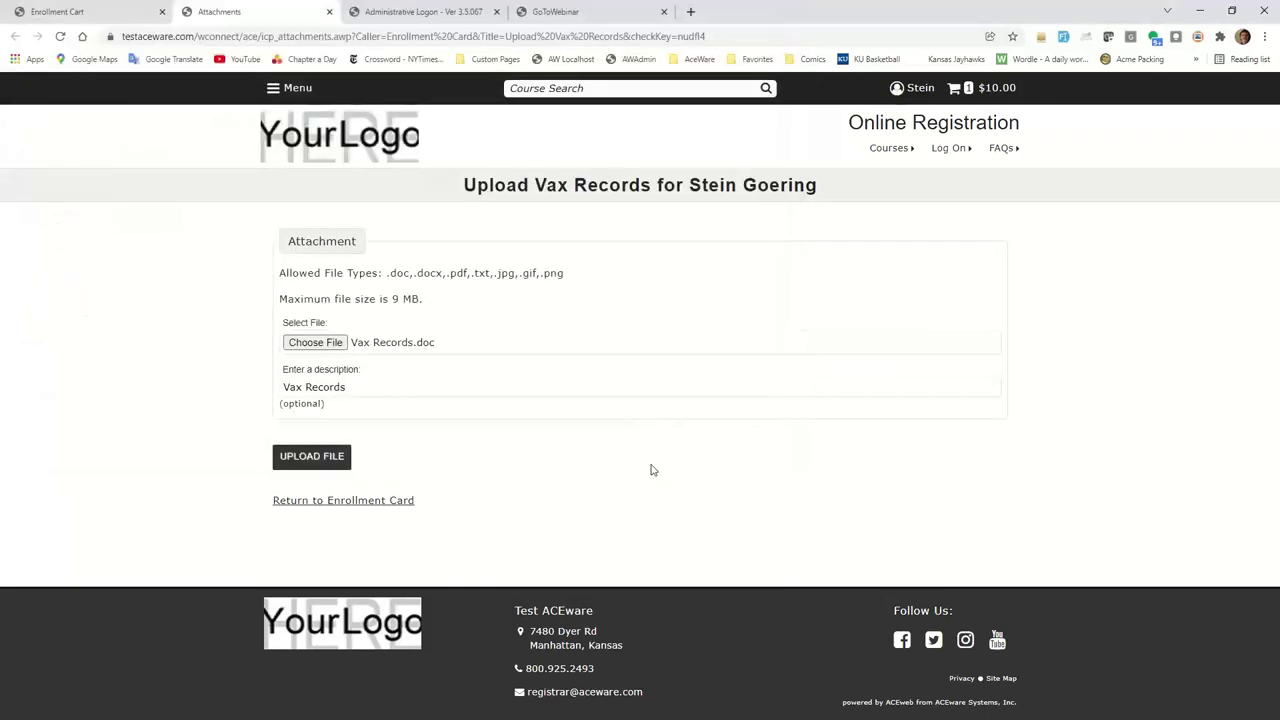
click(313, 456)
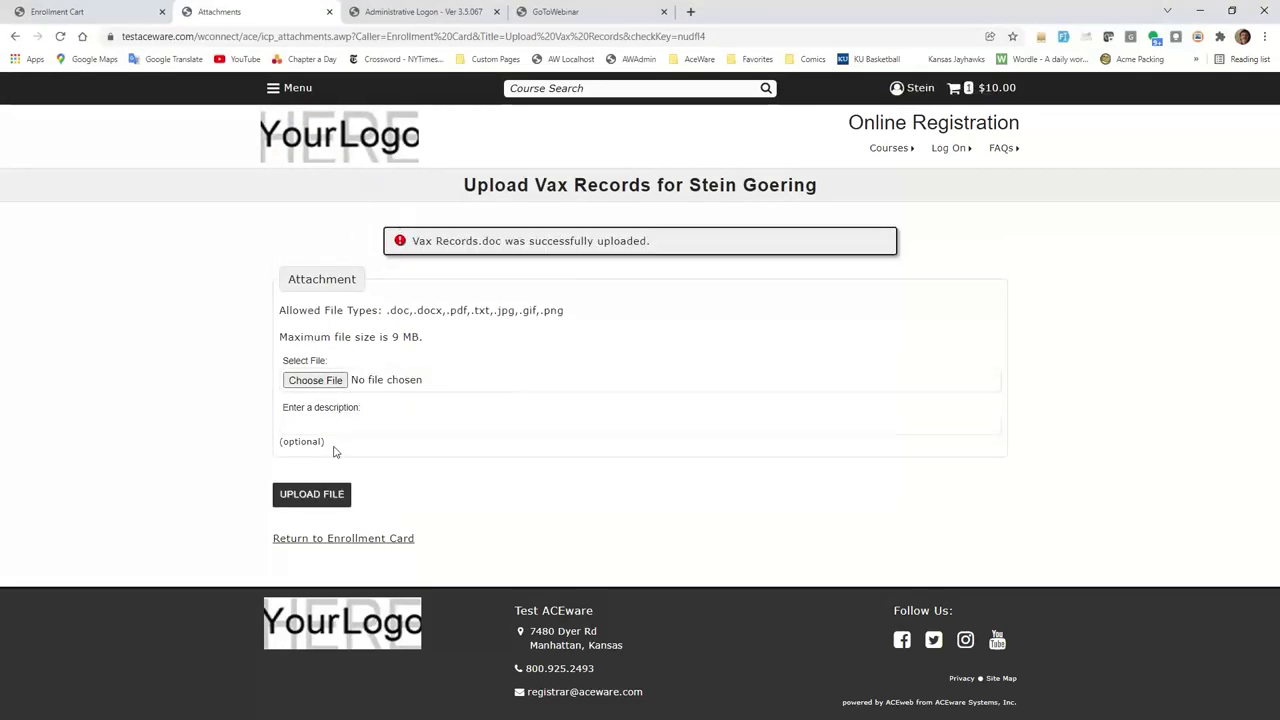
click(330, 538)
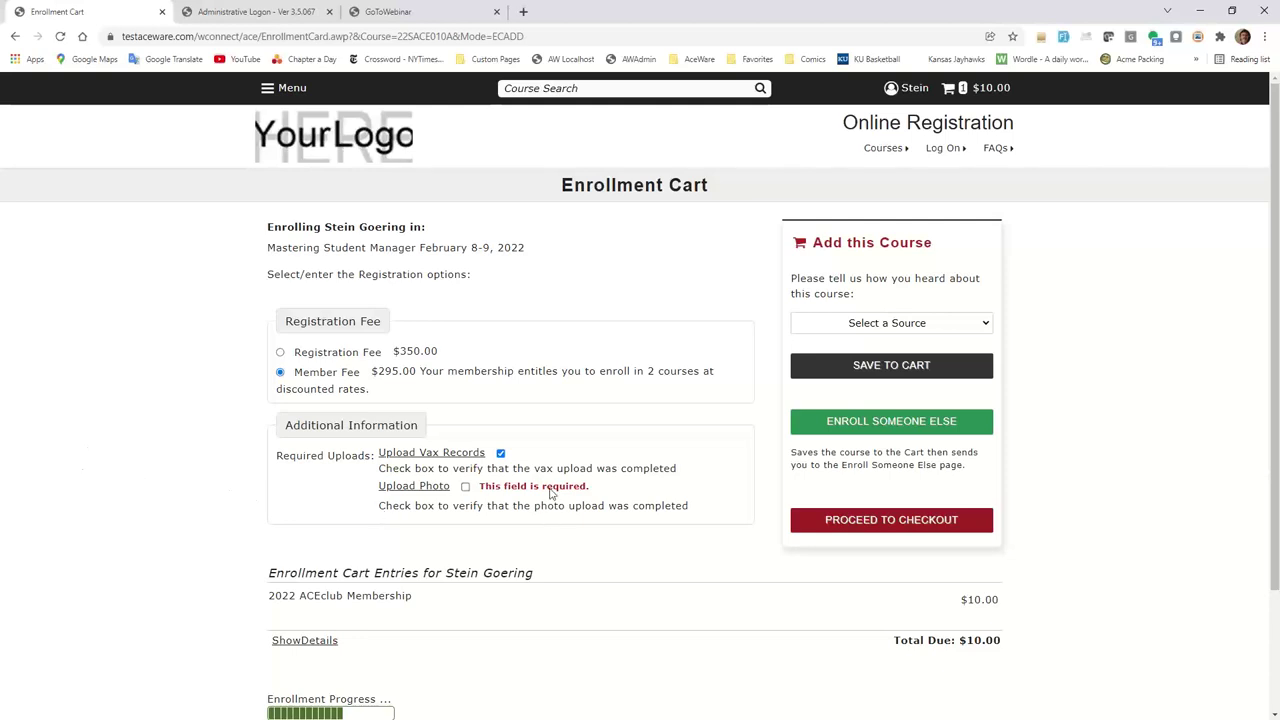
Attach image001.jpg as the student's photo and return to the enrollment card.
click(403, 487)
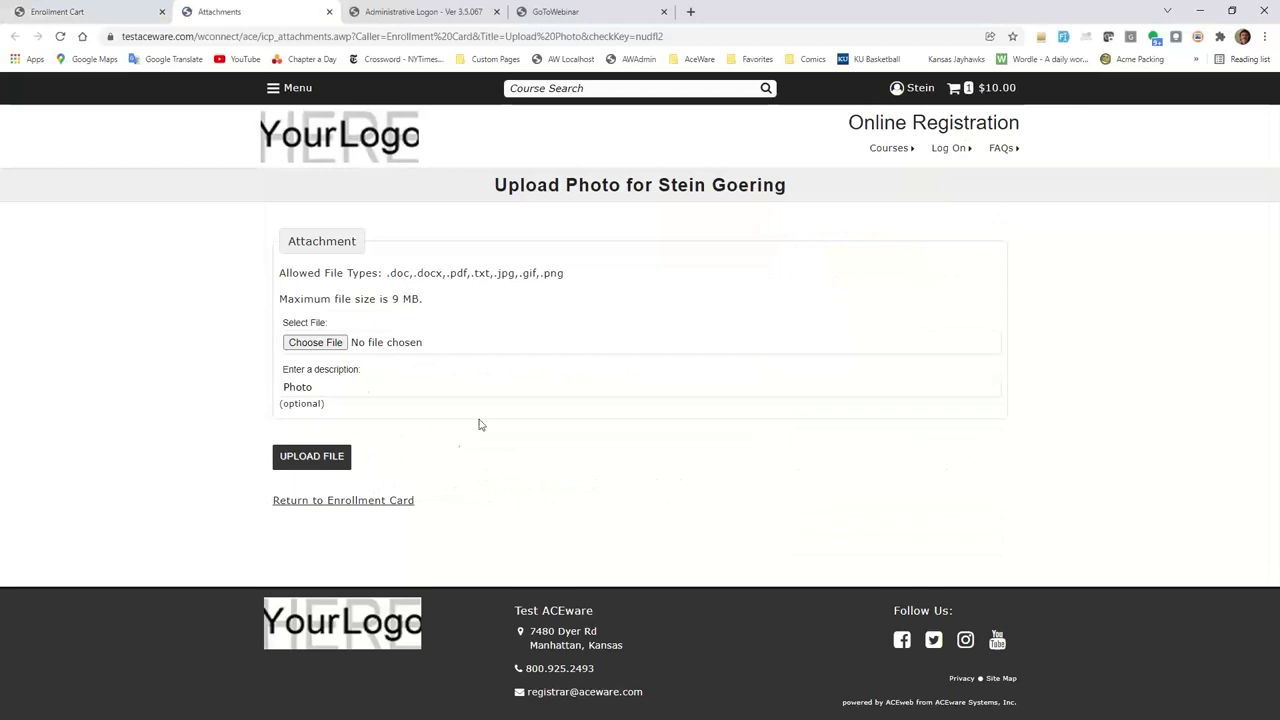
click(340, 346)
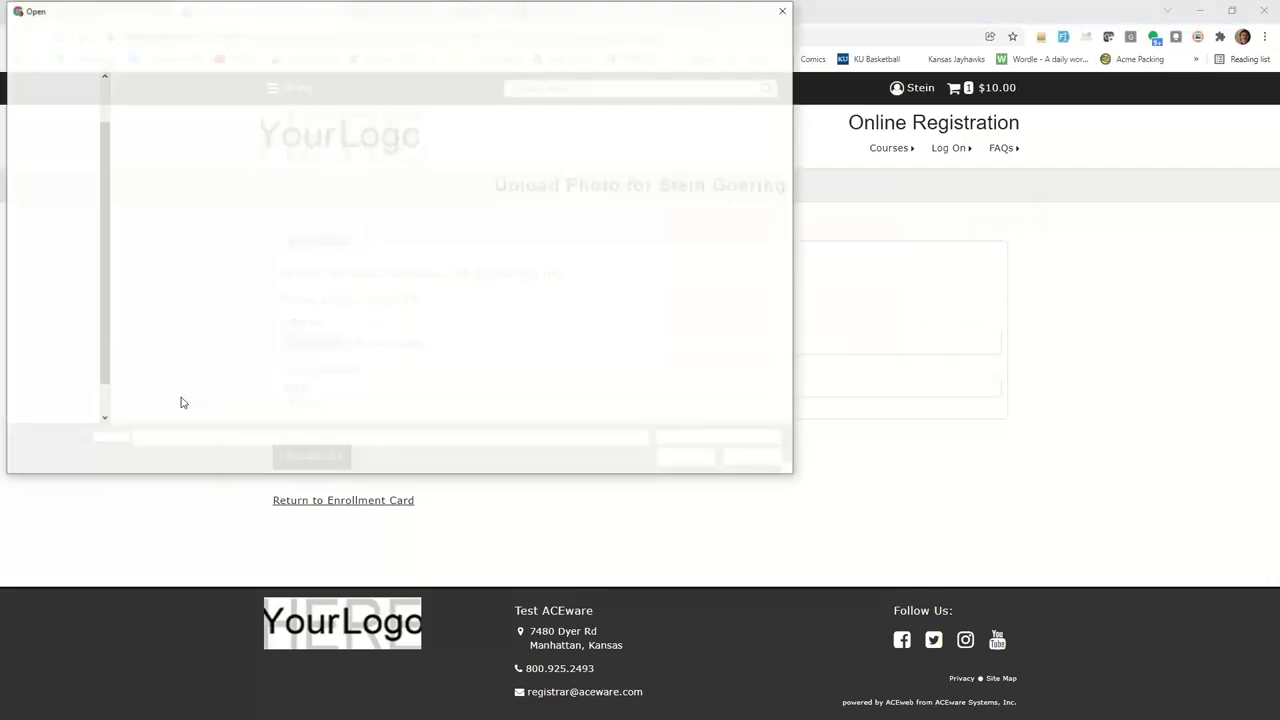
click(140, 132)
click(676, 460)
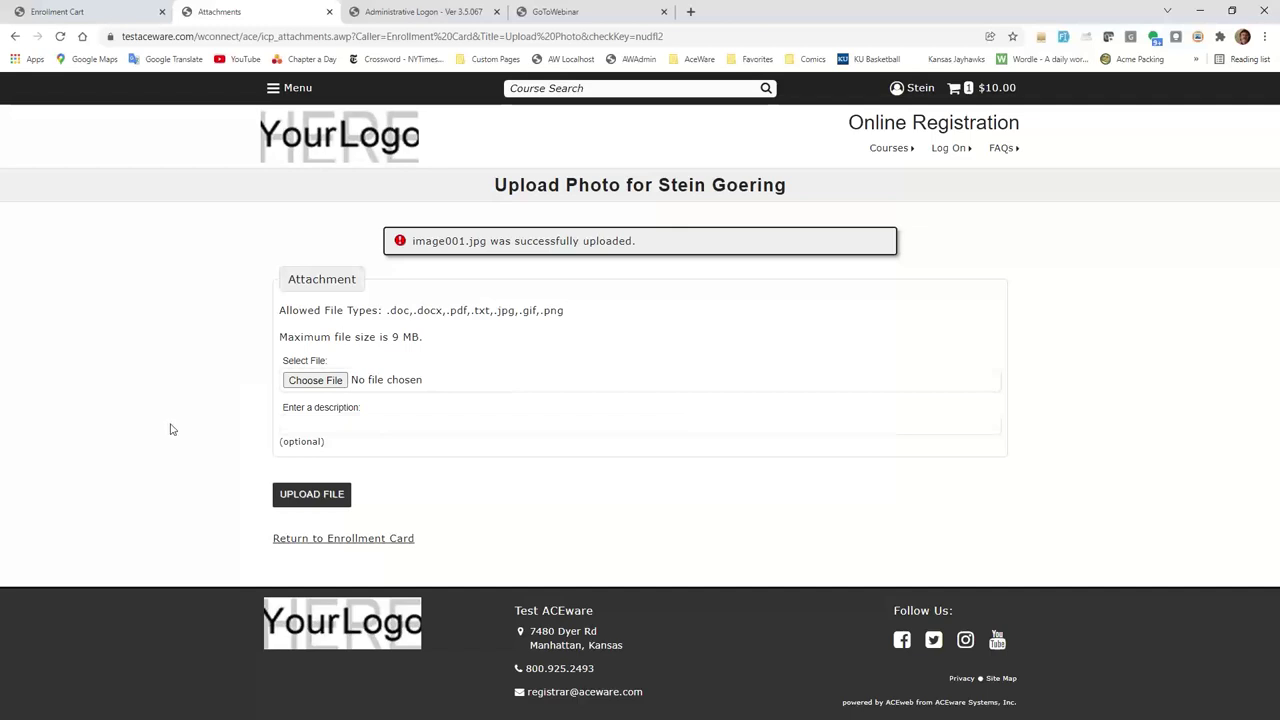
click(322, 538)
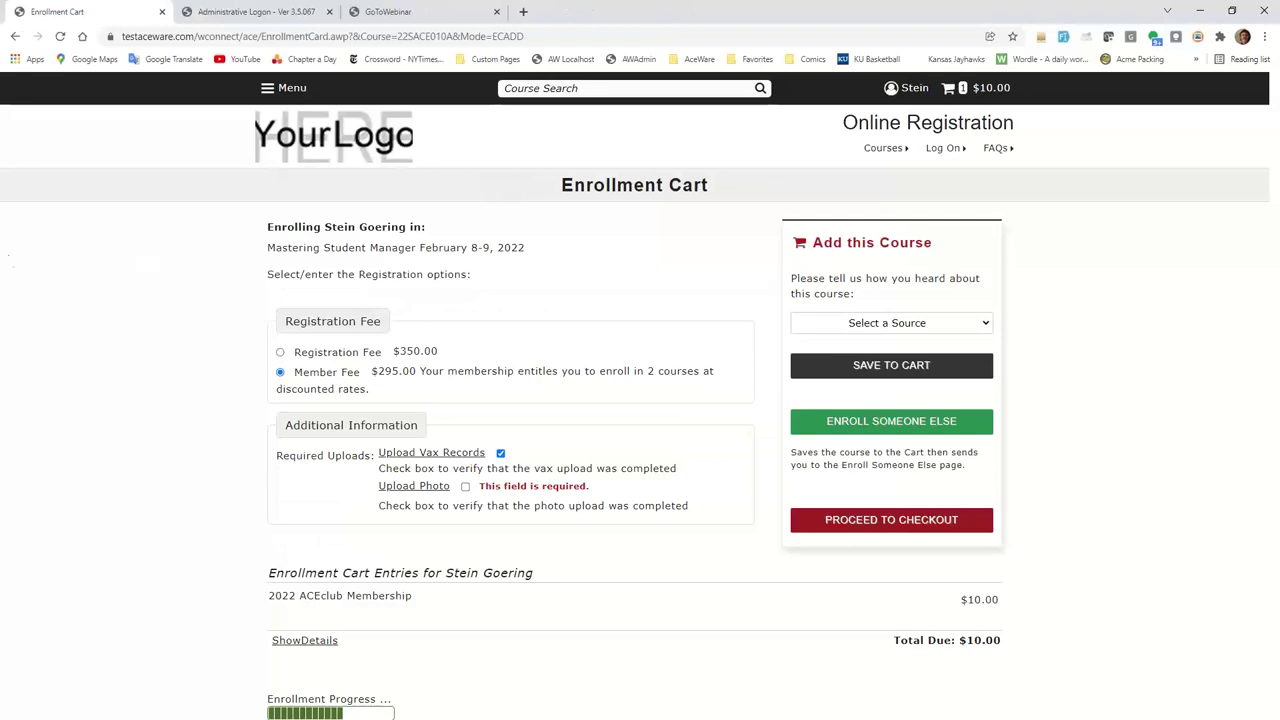
Tick the photo upload confirmation and save Mastering Student Manager at $295.00, making the total $305.00.
click(464, 487)
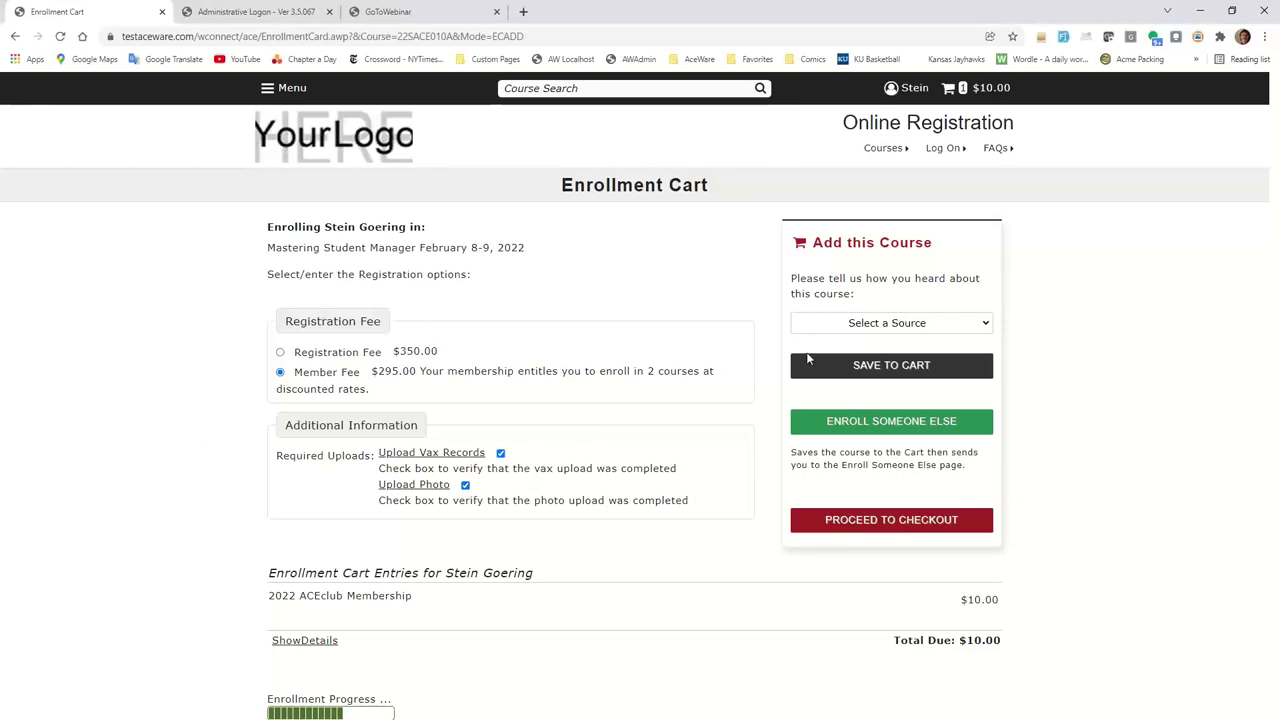
click(888, 366)
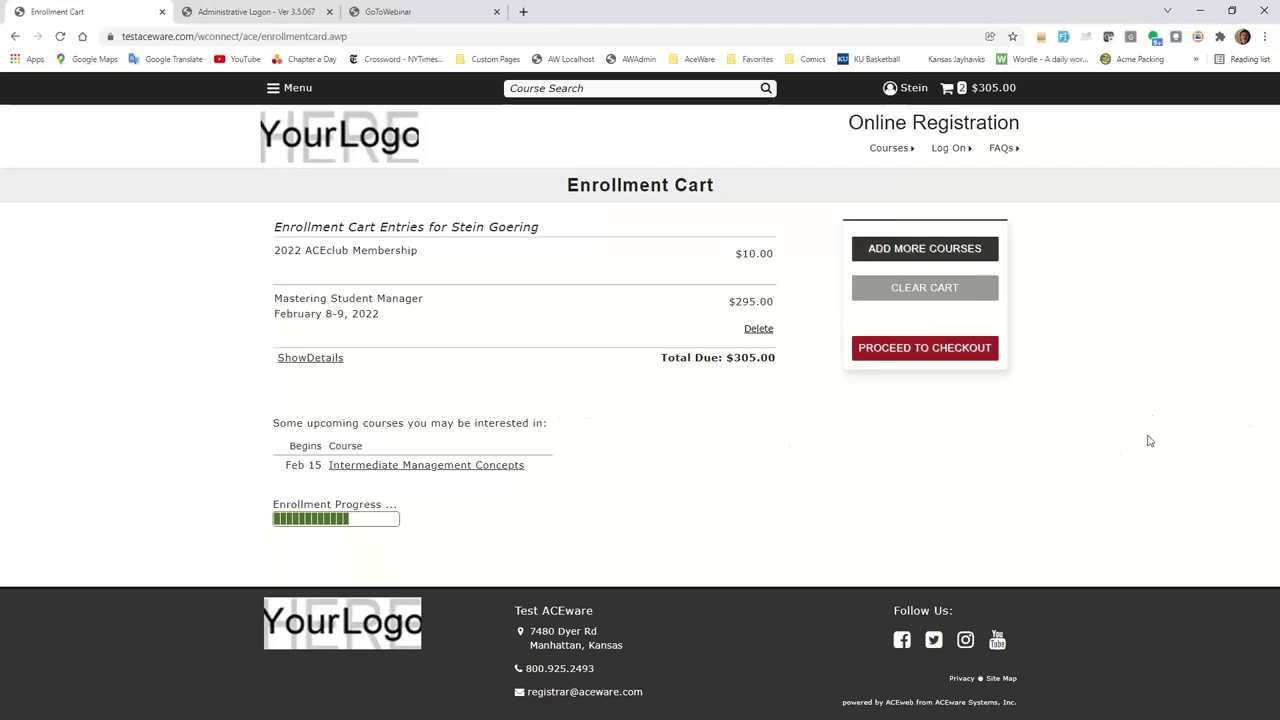
Browse to the Continuing Education ACEware Users schedule to find the 02/03/22 Extend Student Manager course.
click(903, 251)
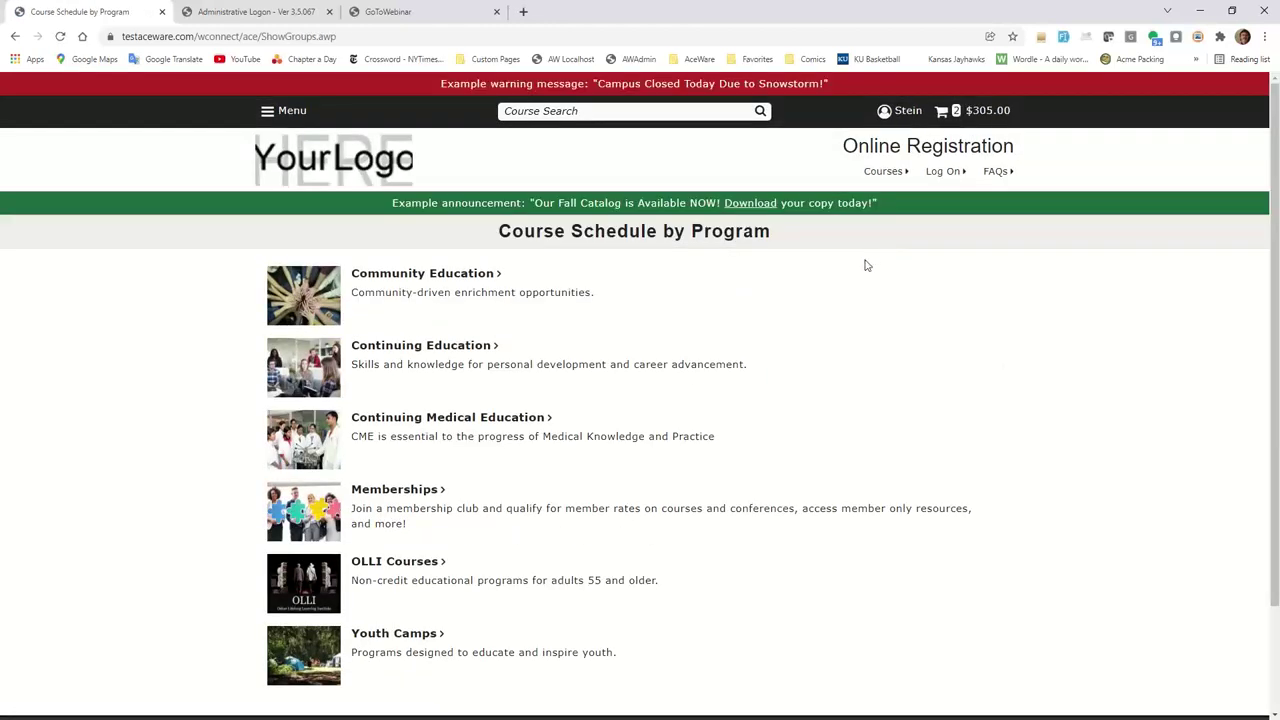
click(416, 346)
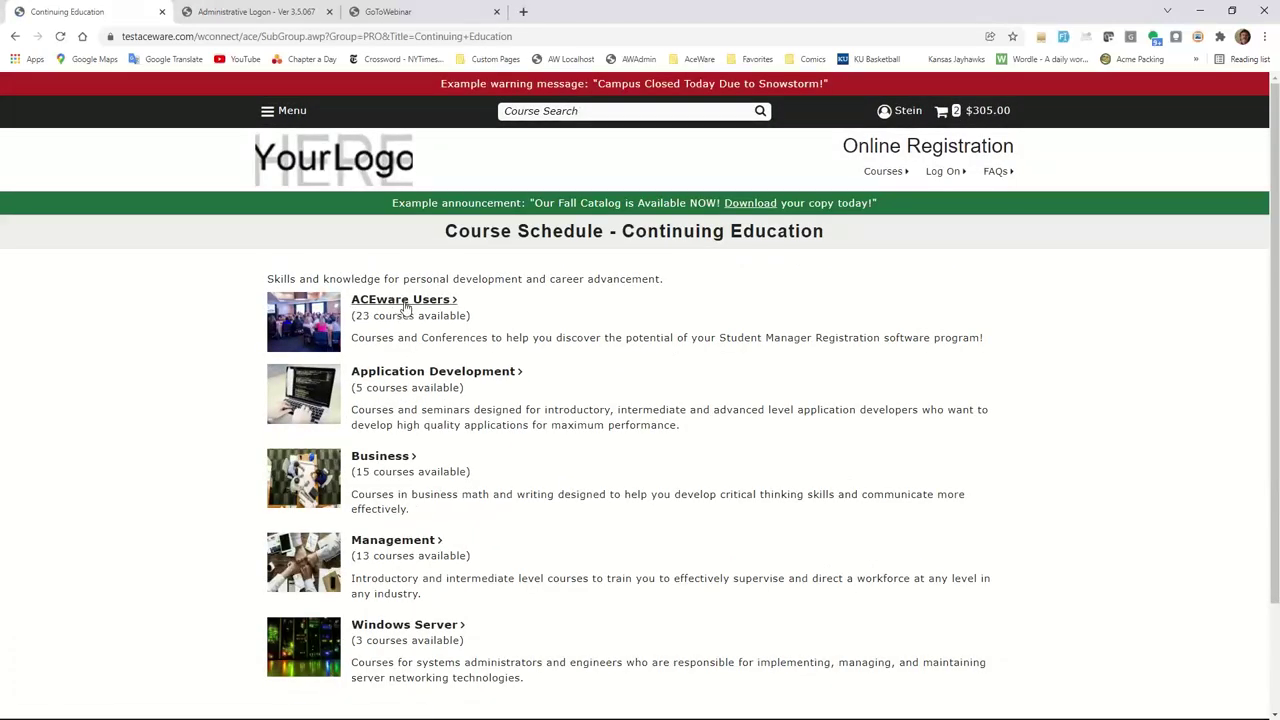
click(405, 308)
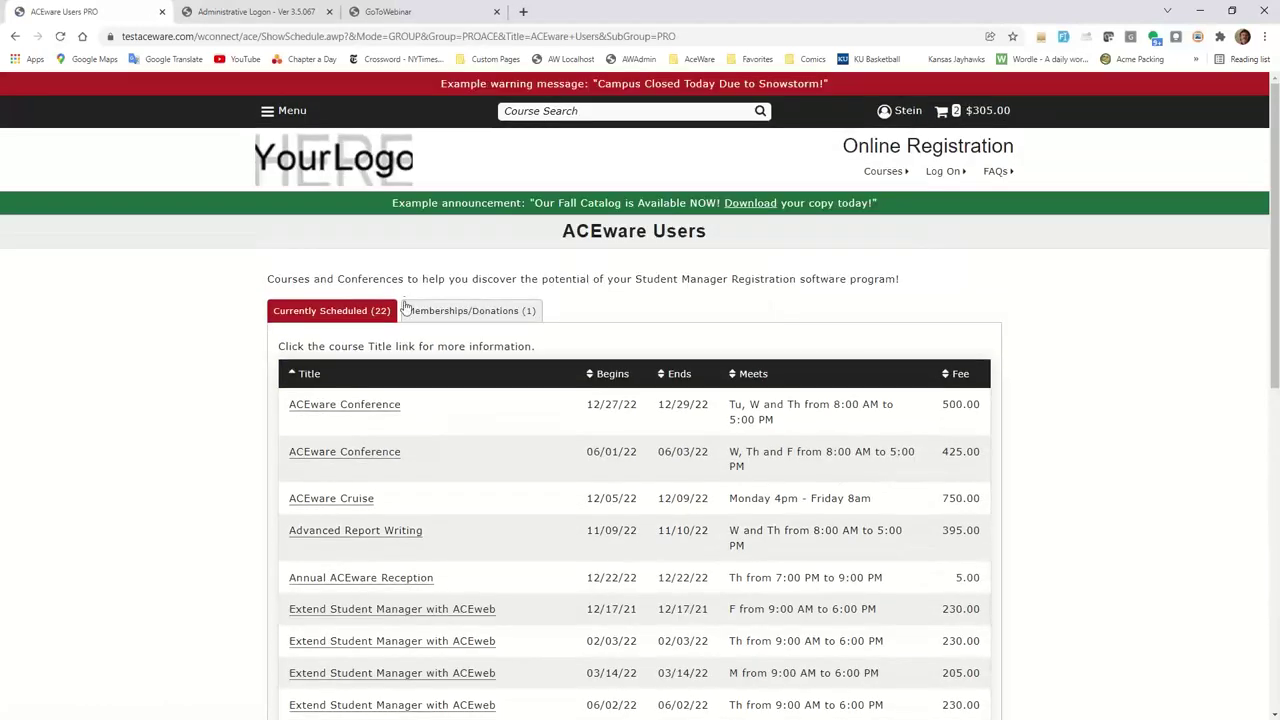
scroll(405, 308, down, 2)
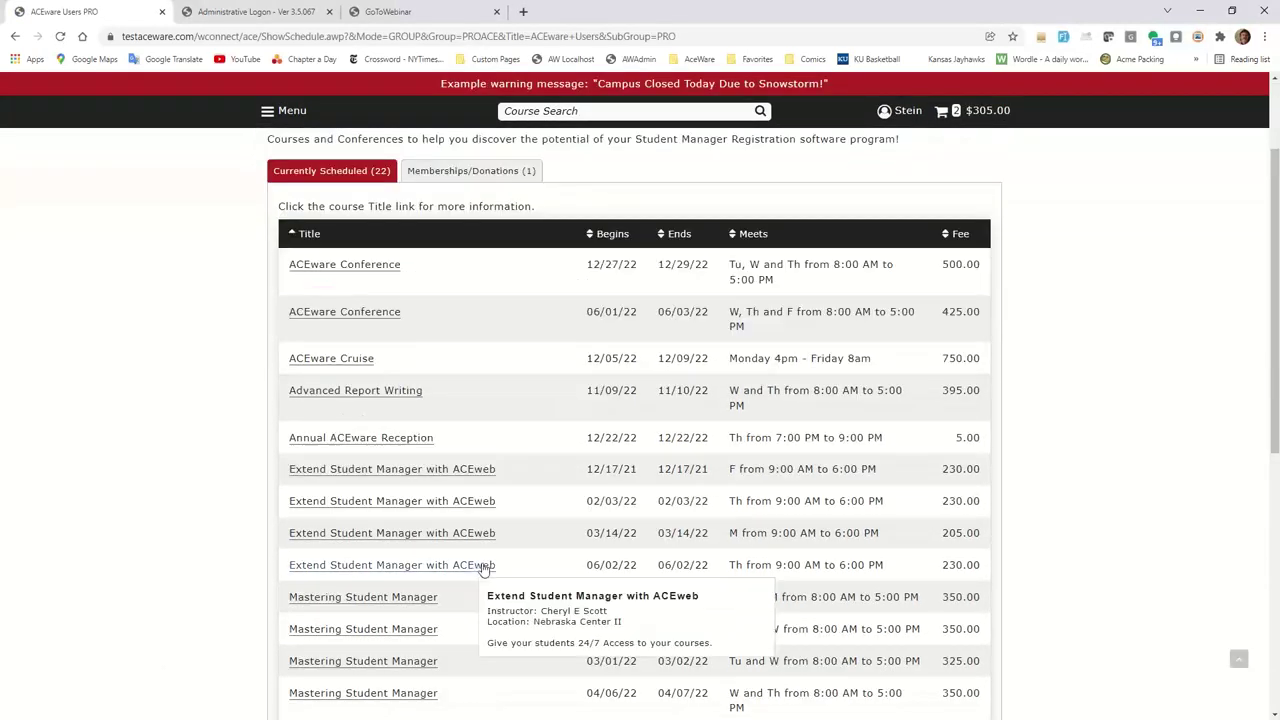
Enroll in Extend Student Manager with ACEweb (February 3, $215.00) and save it, raising the total to $520.00.
click(398, 502)
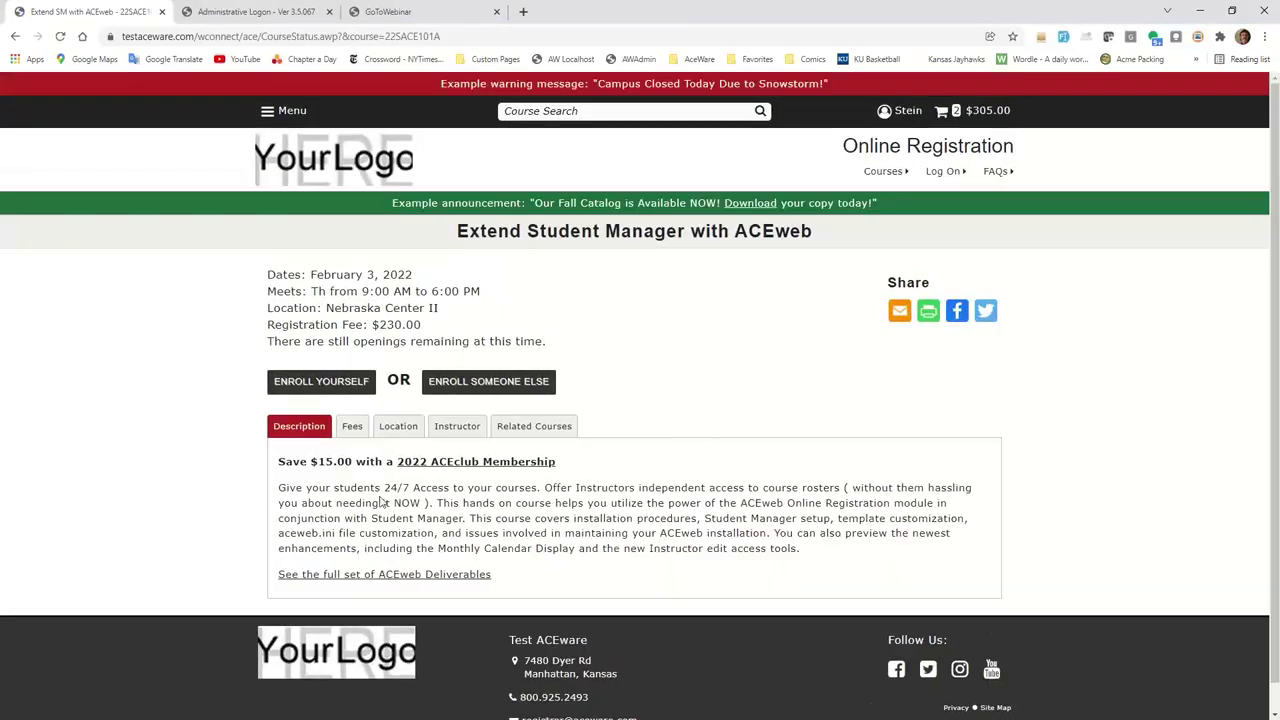
click(326, 386)
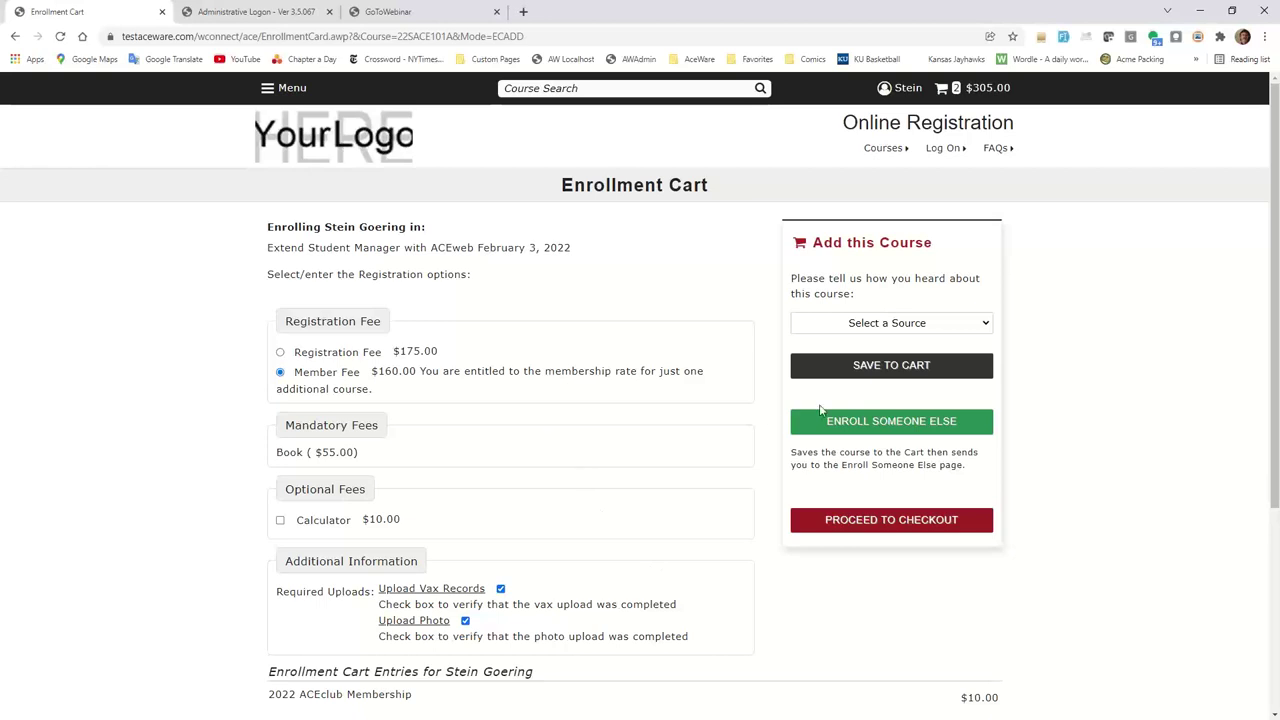
click(900, 370)
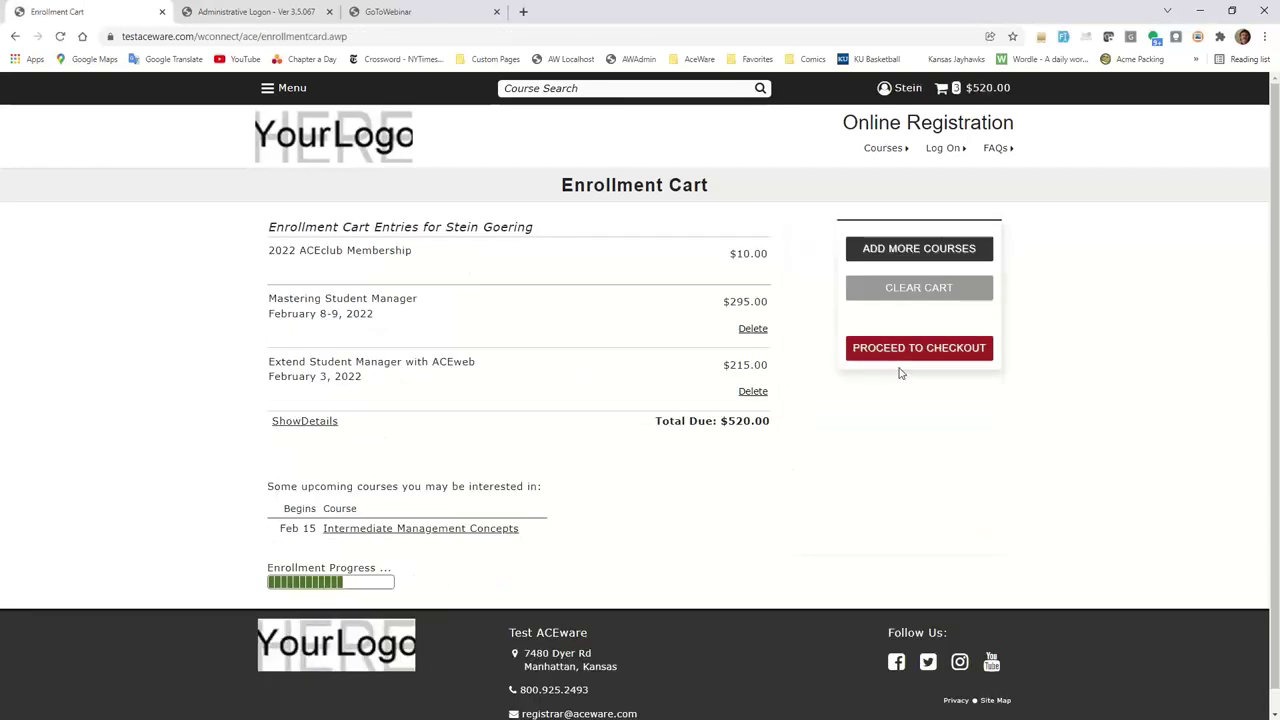
Return to the ACEware Users course list under Continuing Education.
click(912, 253)
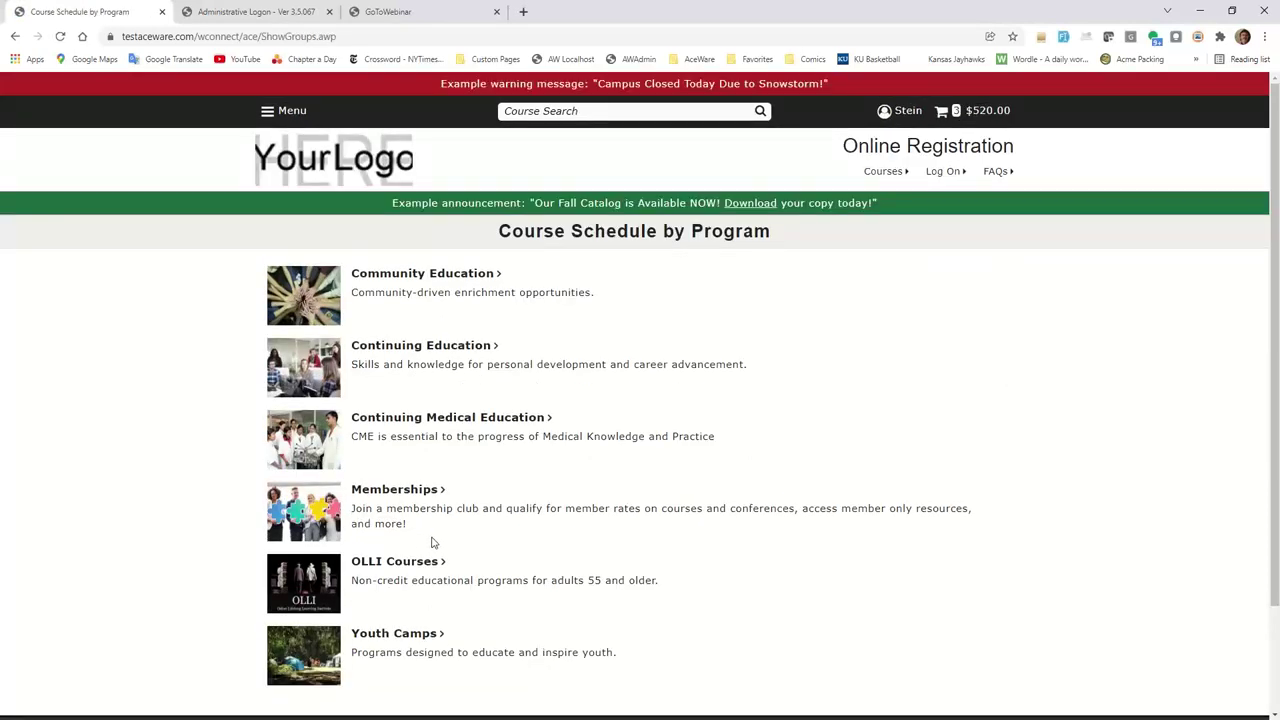
click(425, 352)
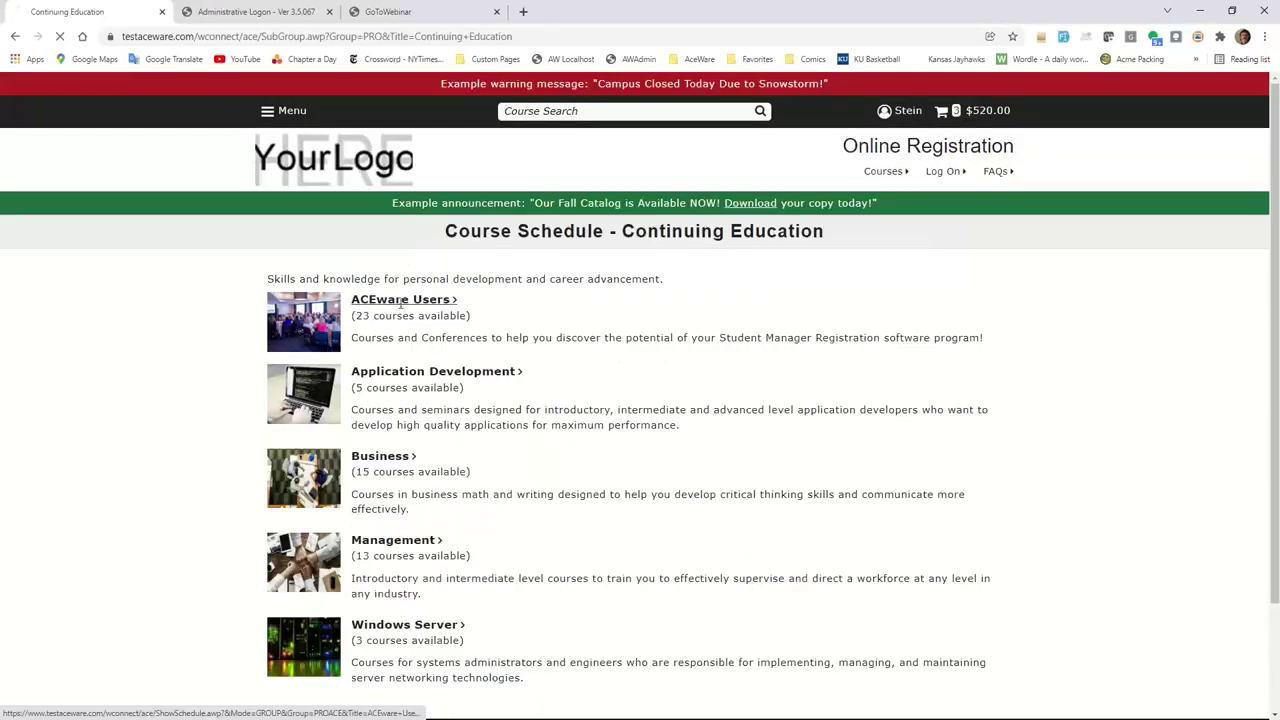
click(397, 307)
scroll(435, 460, down, 2)
scroll(442, 465, down, 3)
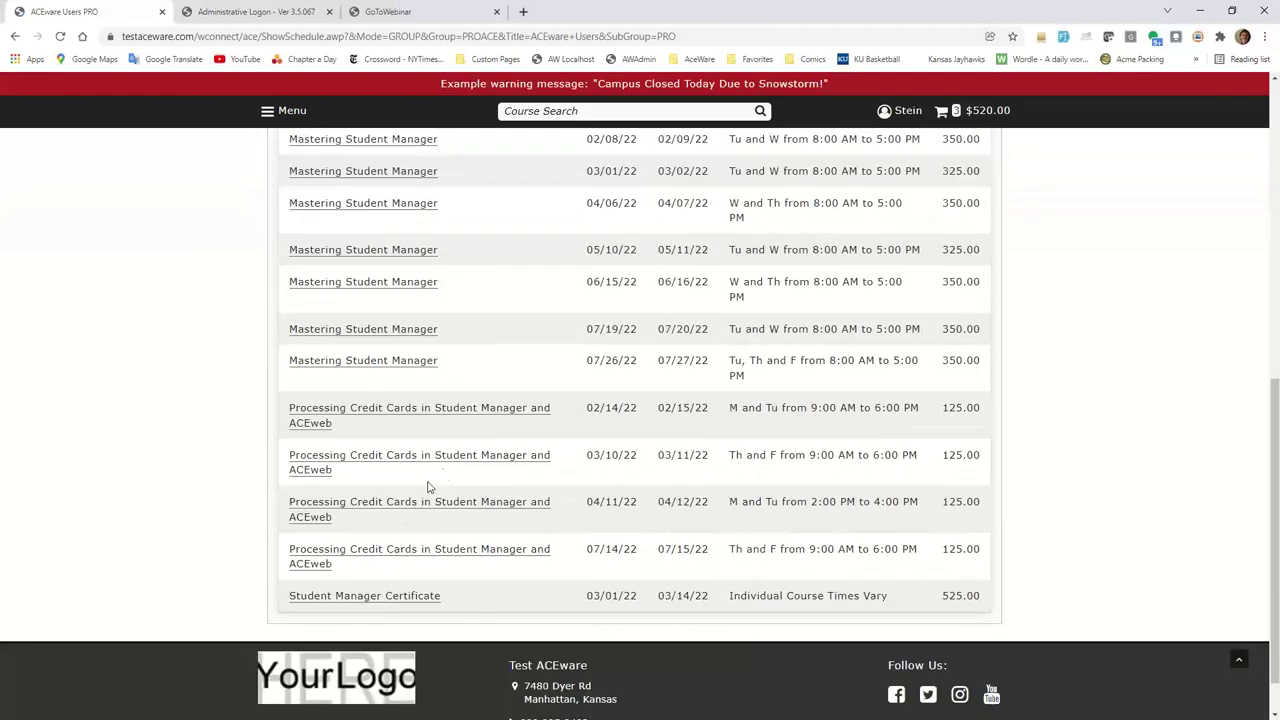
Enroll in Processing Credit Cards (February 14-15, $125.00) and save it, bringing the cart to $645.00.
mouse_move(530, 553)
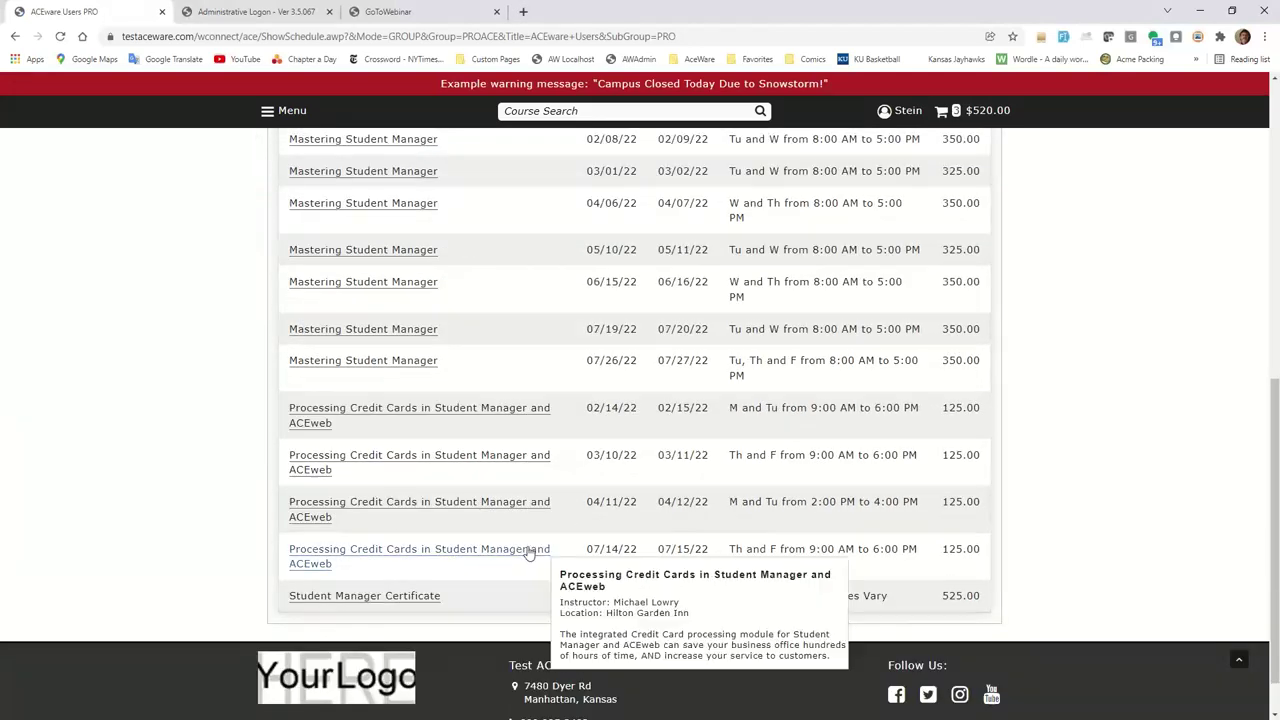
click(409, 414)
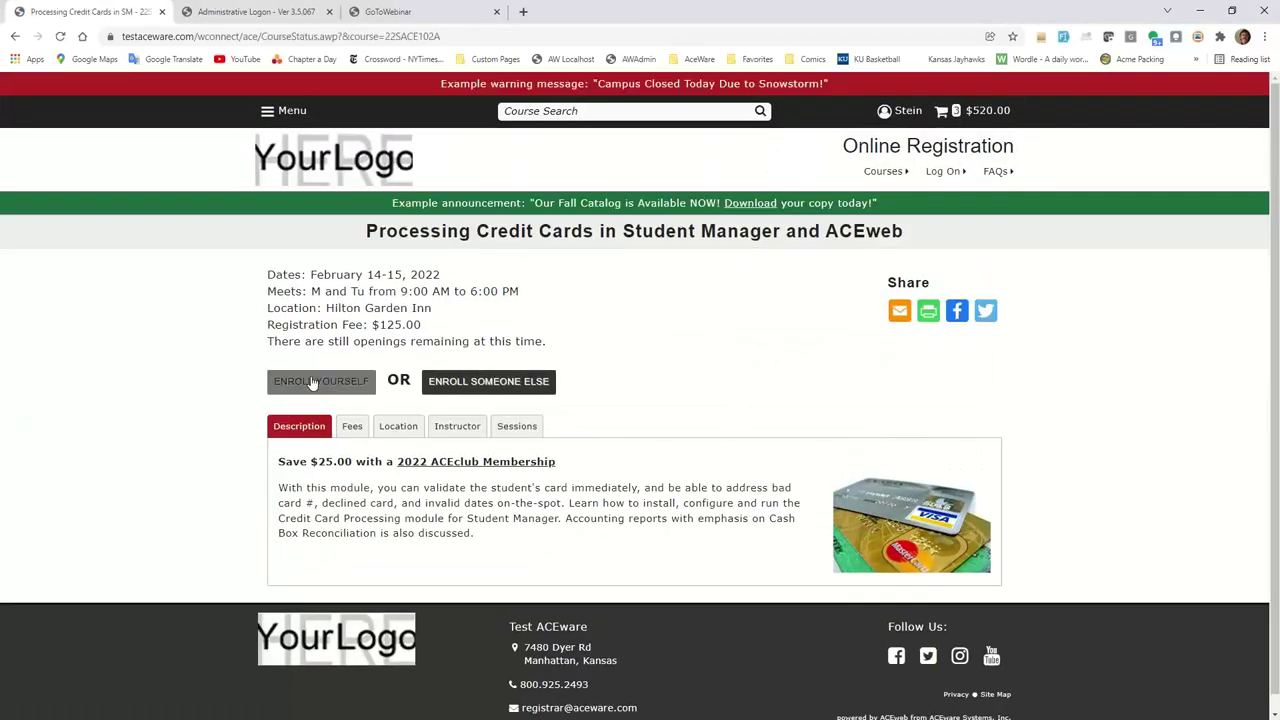
click(318, 381)
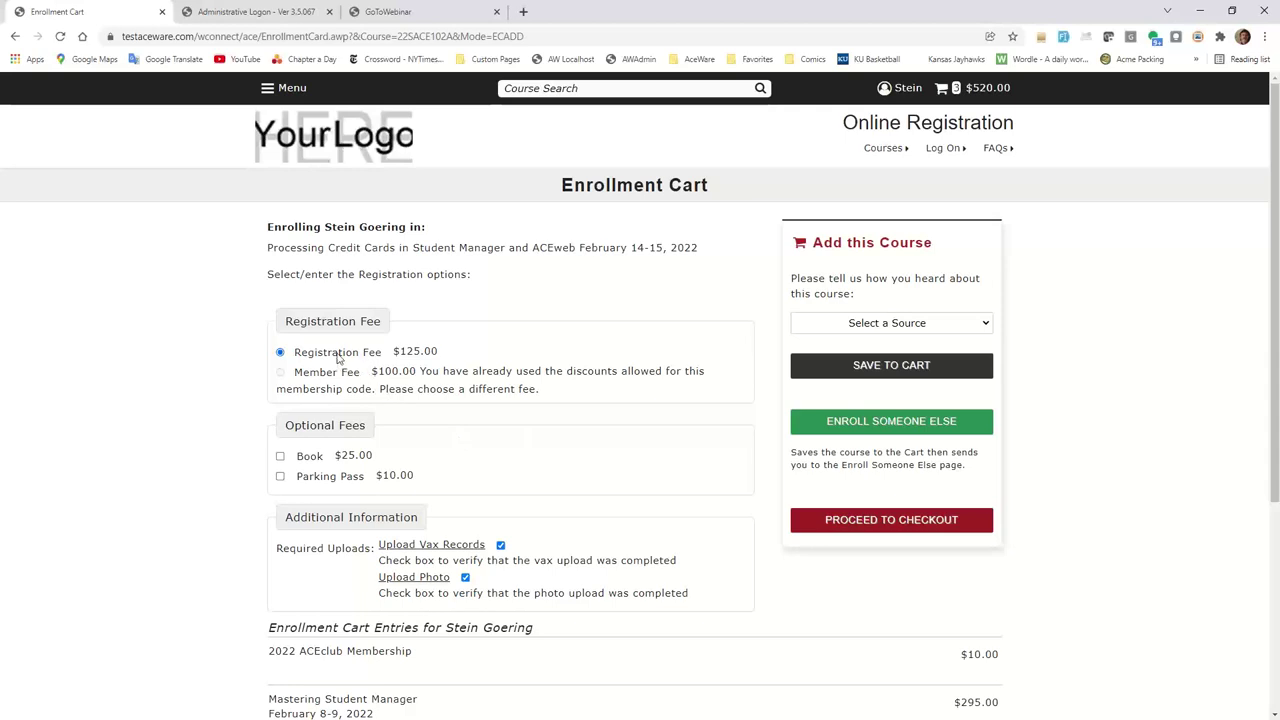
click(886, 367)
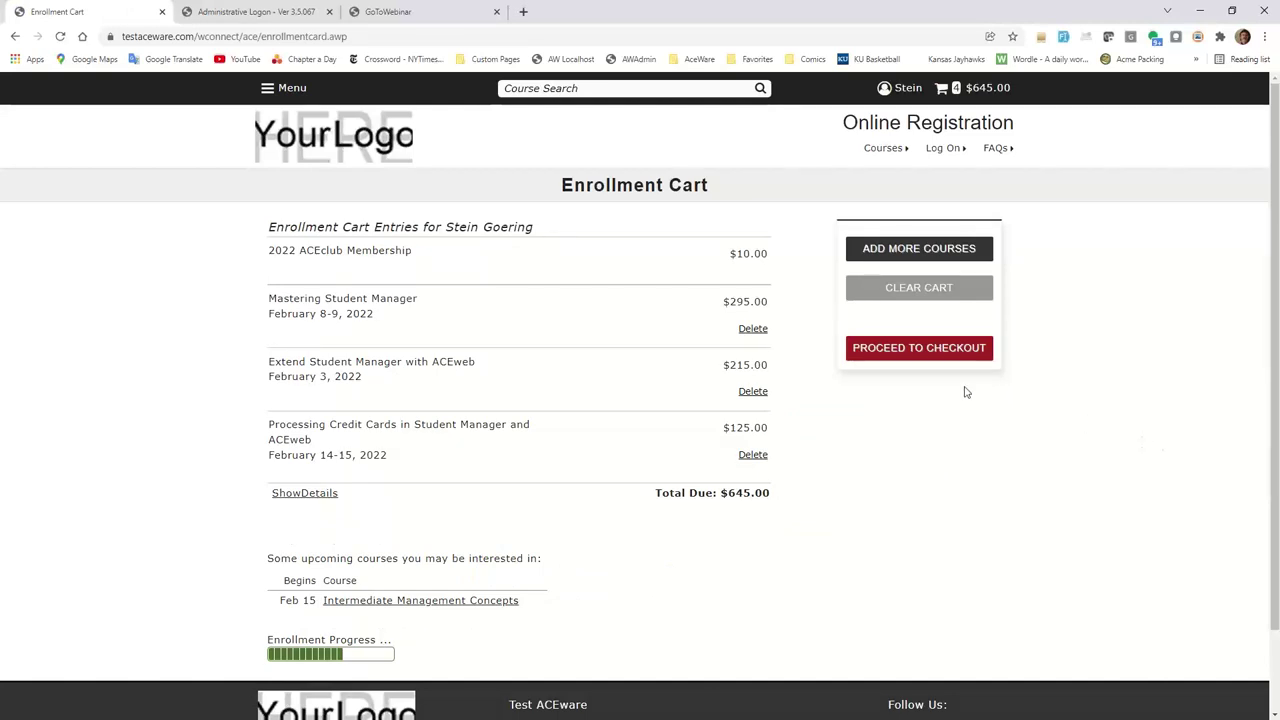
Review the four-course $645.00 order at checkout, then switch to the Administrative Logon page.
click(921, 356)
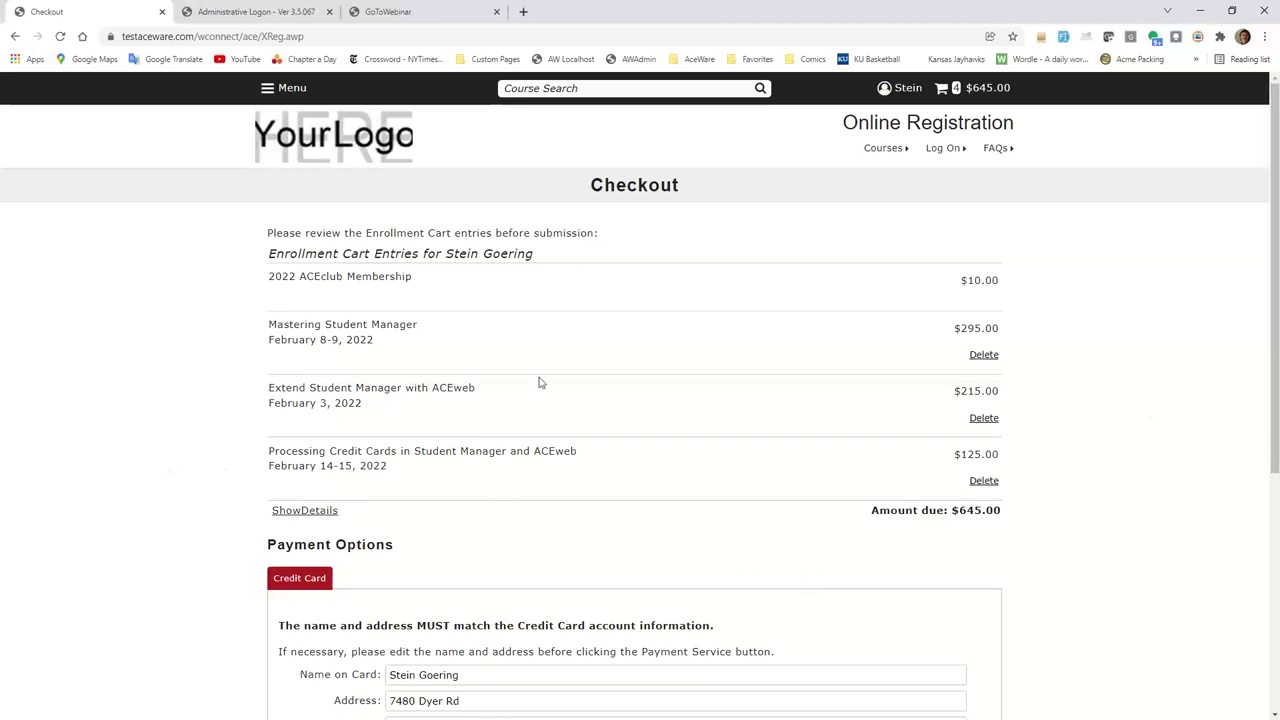
click(246, 16)
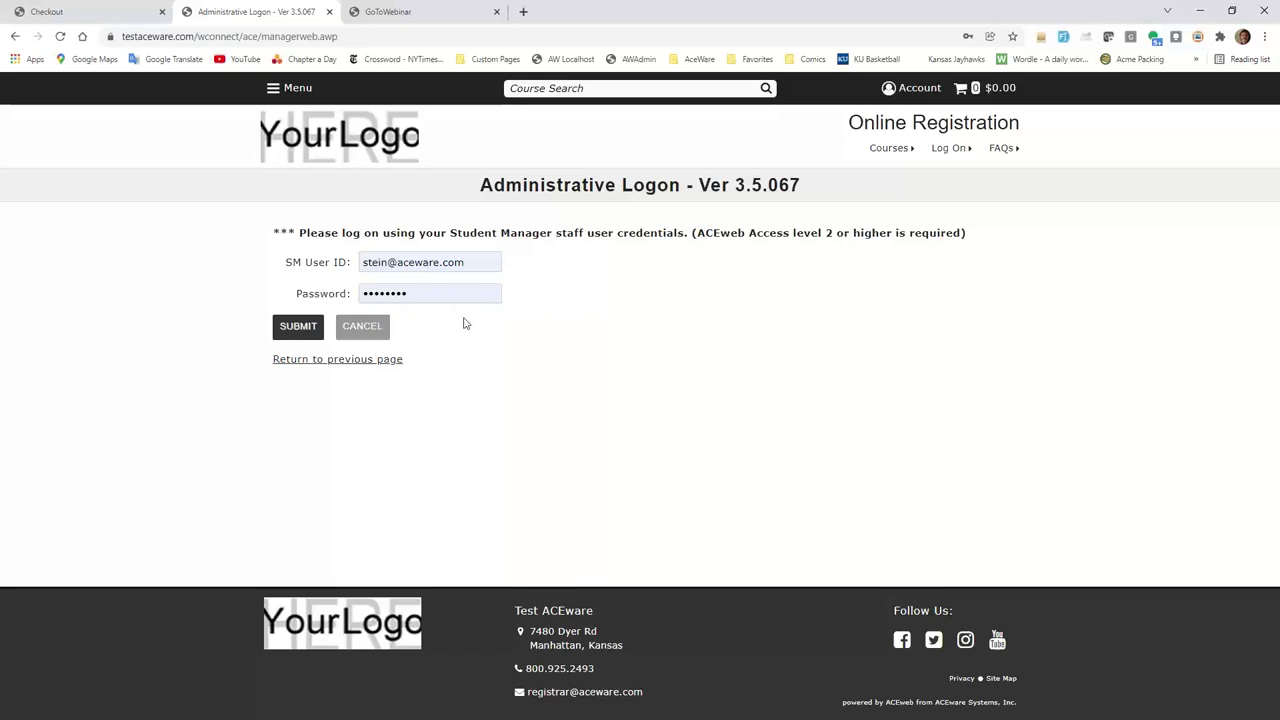
Submit an administrative logon with another staff user's ID and a new password, producing Authentication Failed.
click(471, 262)
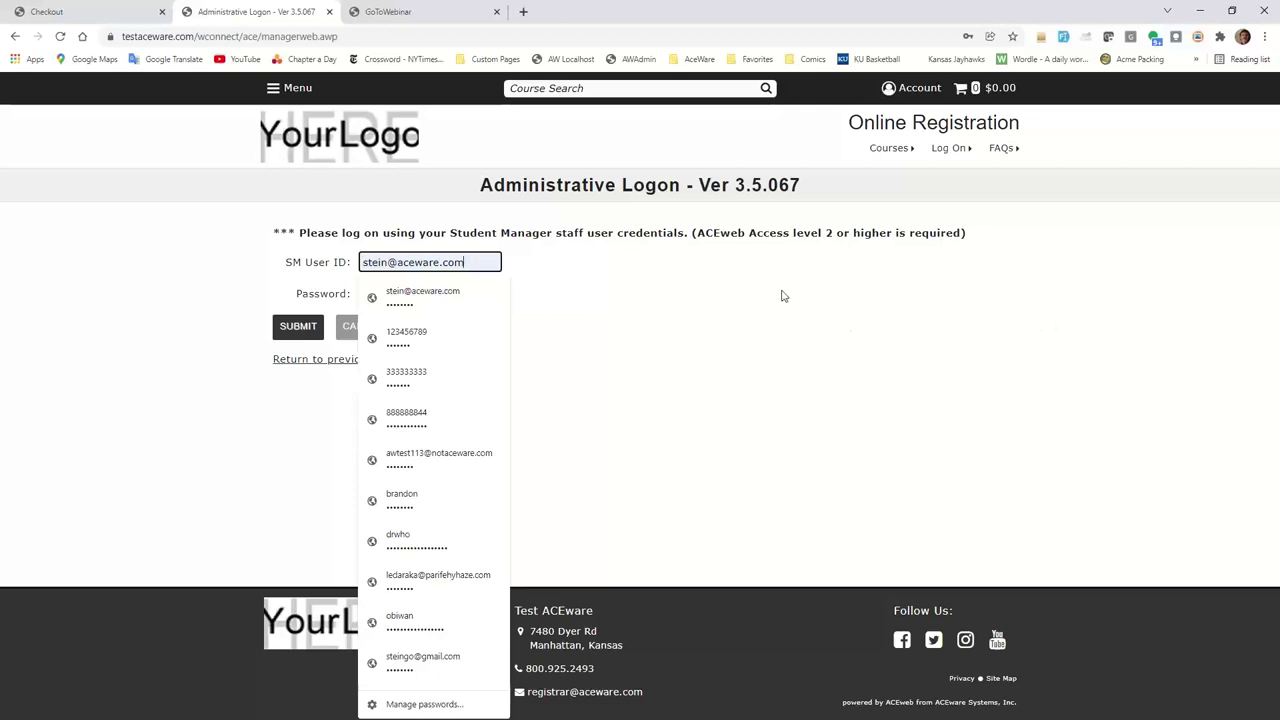
drag(476, 262, 322, 268)
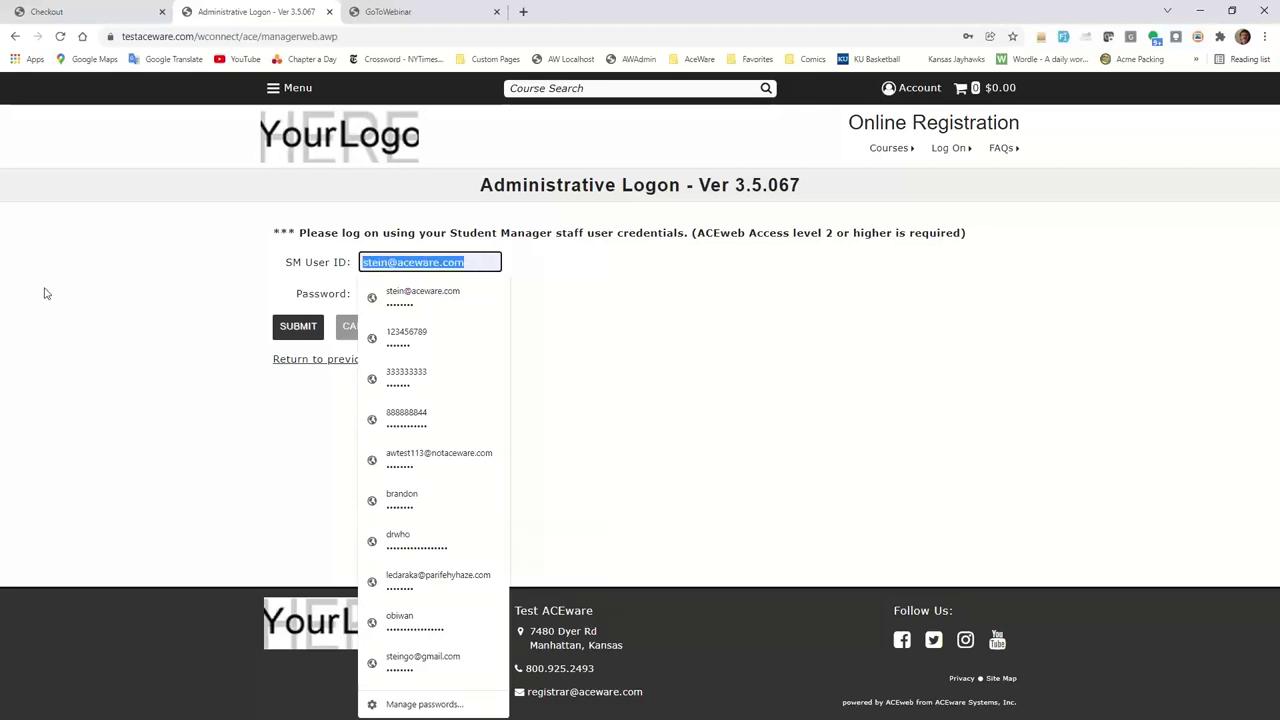
text(r)
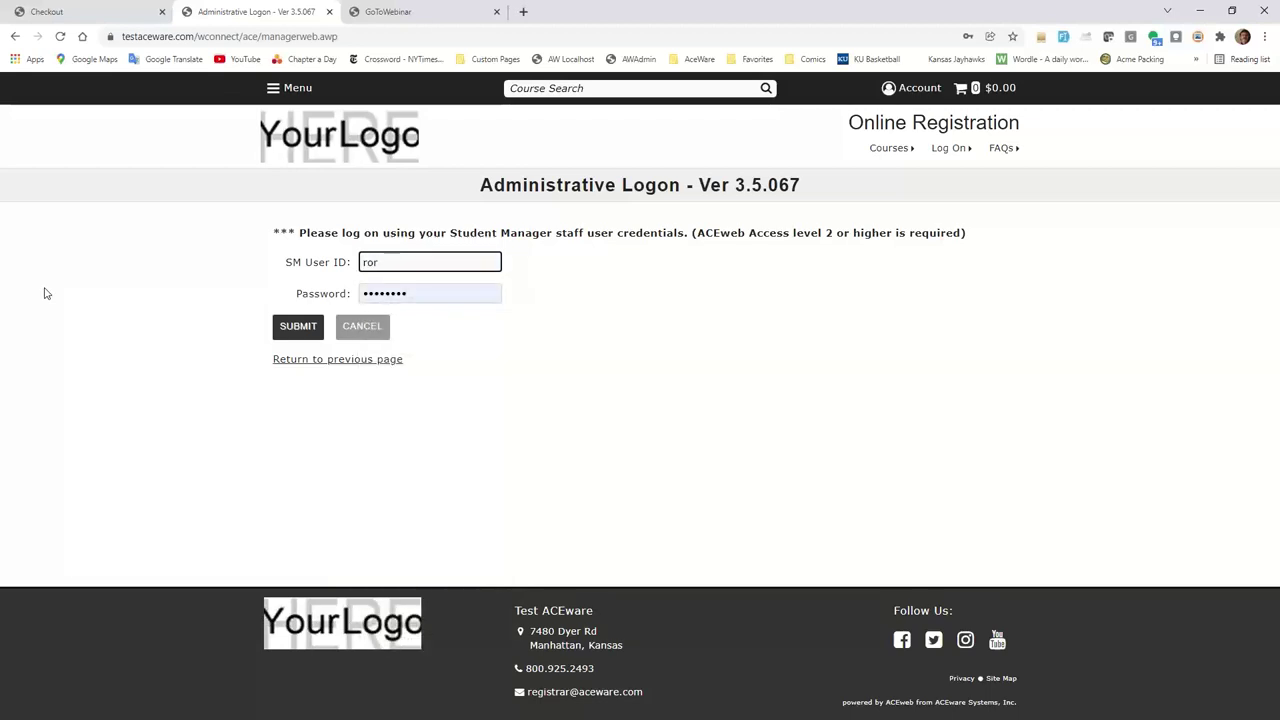
text(osie)
double_click(365, 293)
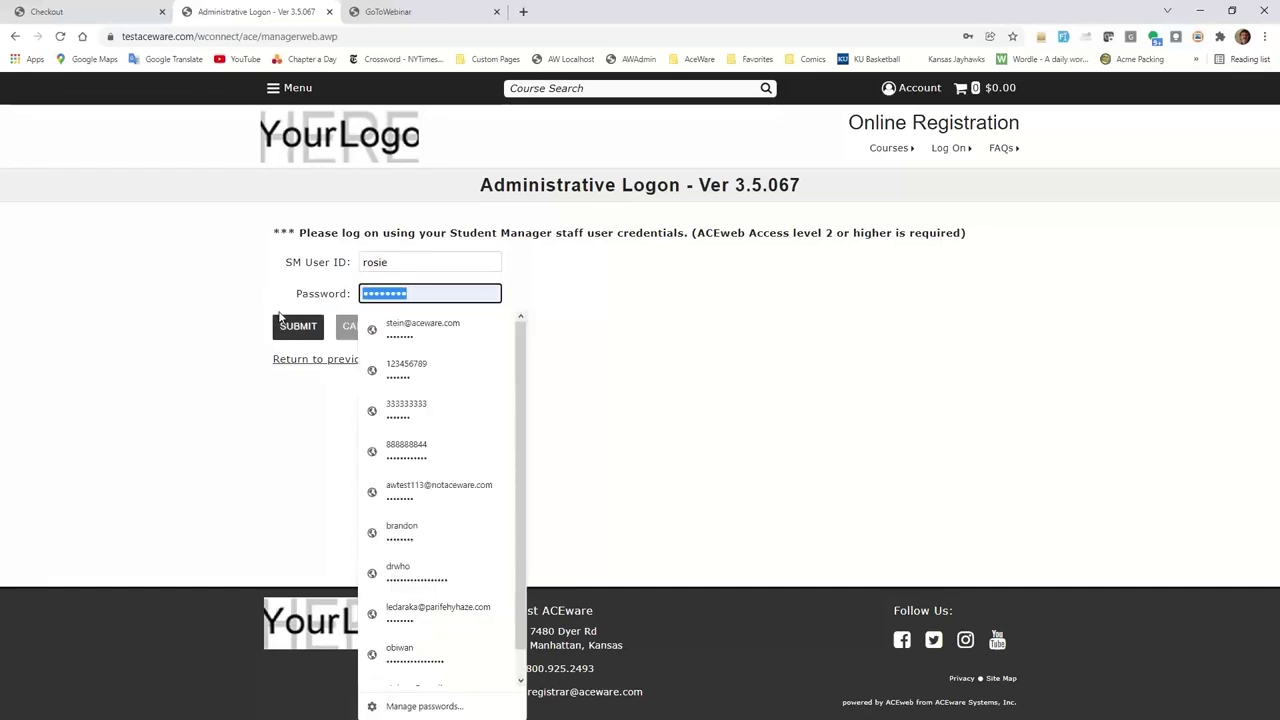
text(pas)
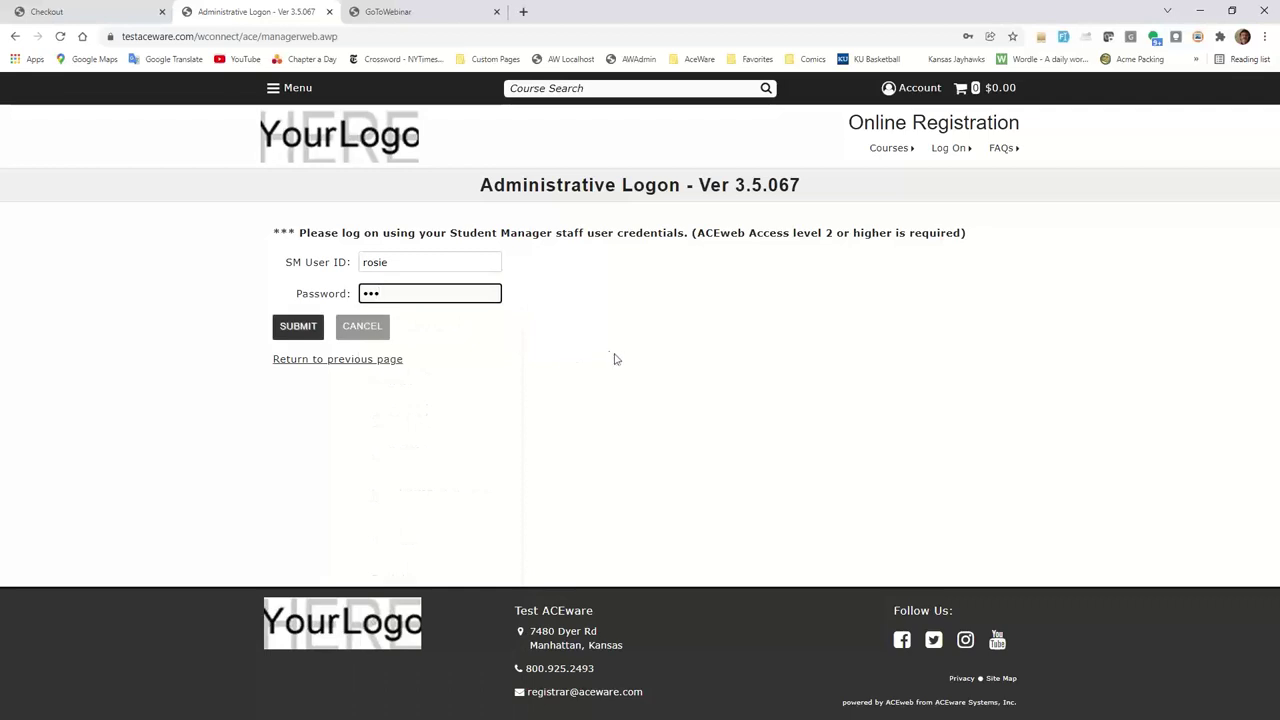
click(287, 333)
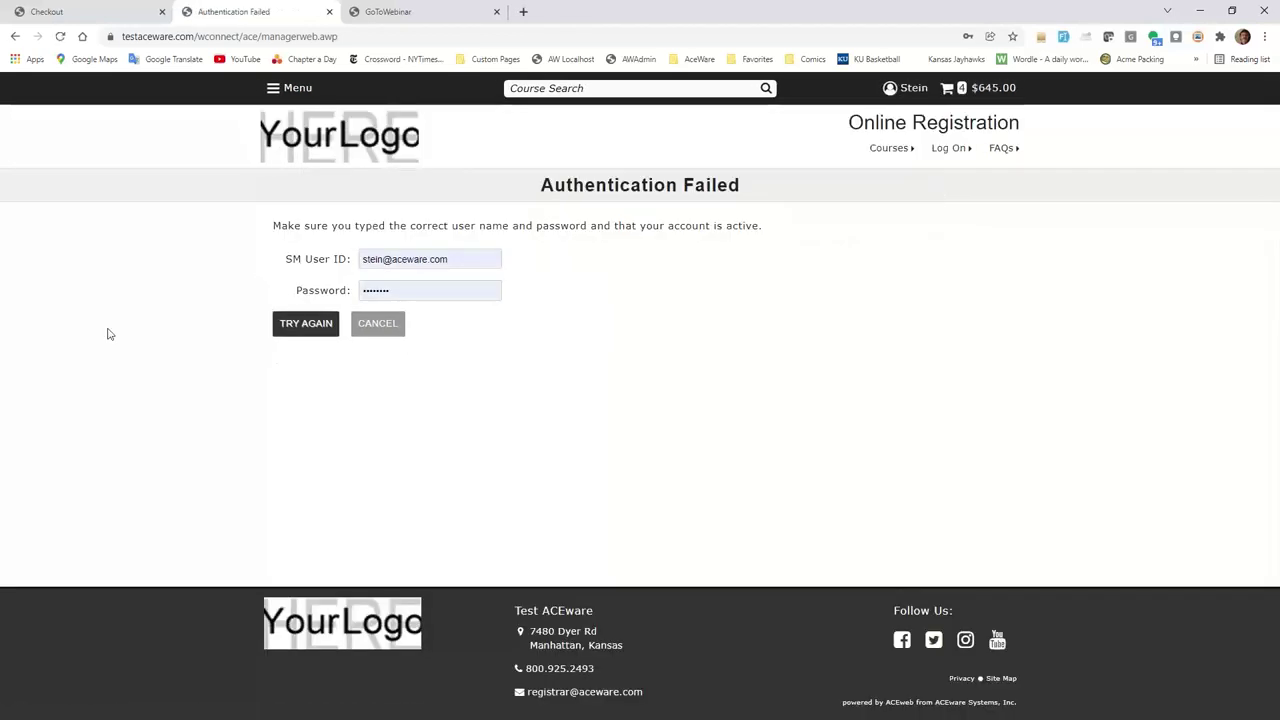